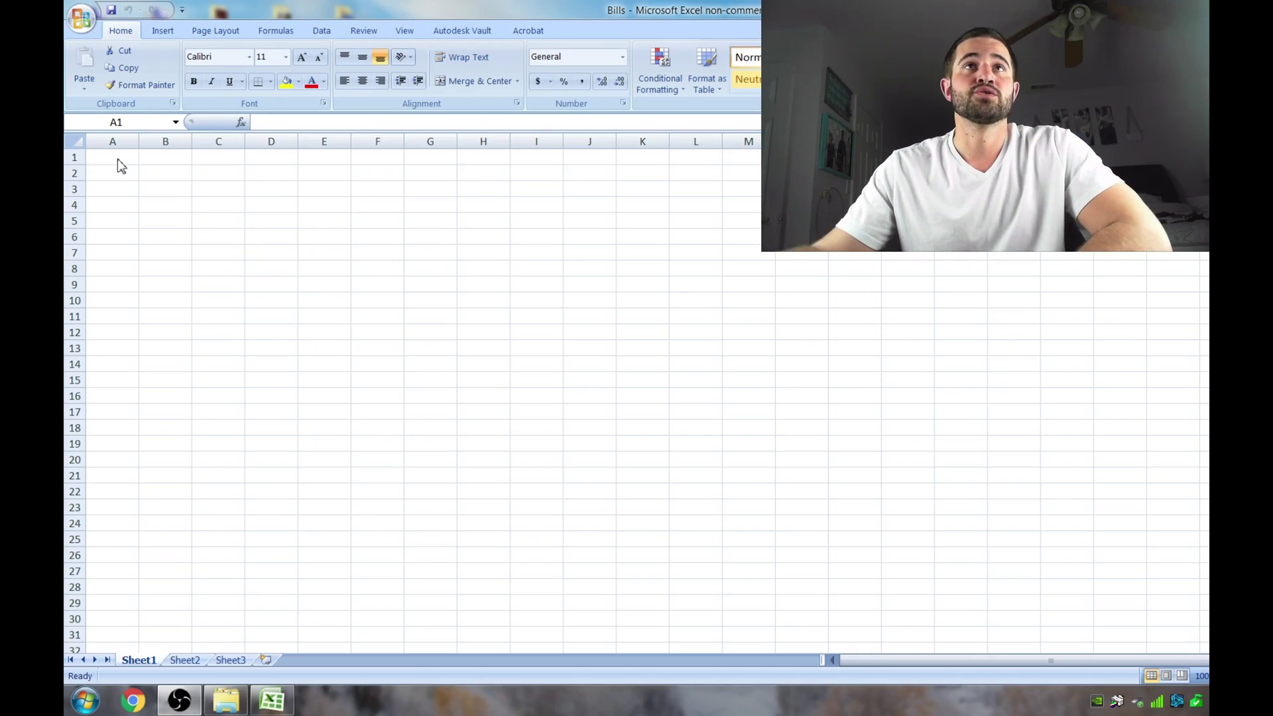
Enter the headers Bills, Amount and Due Date across A1:C1.
click(458, 12)
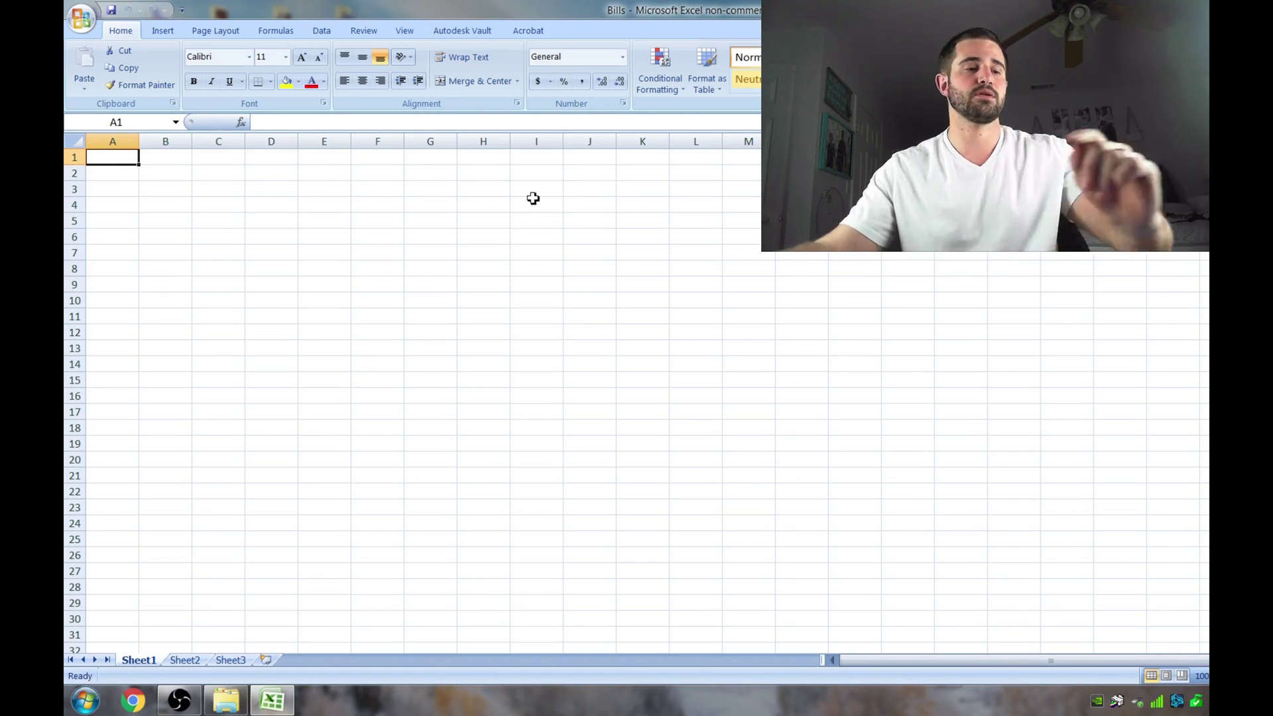
text(B)
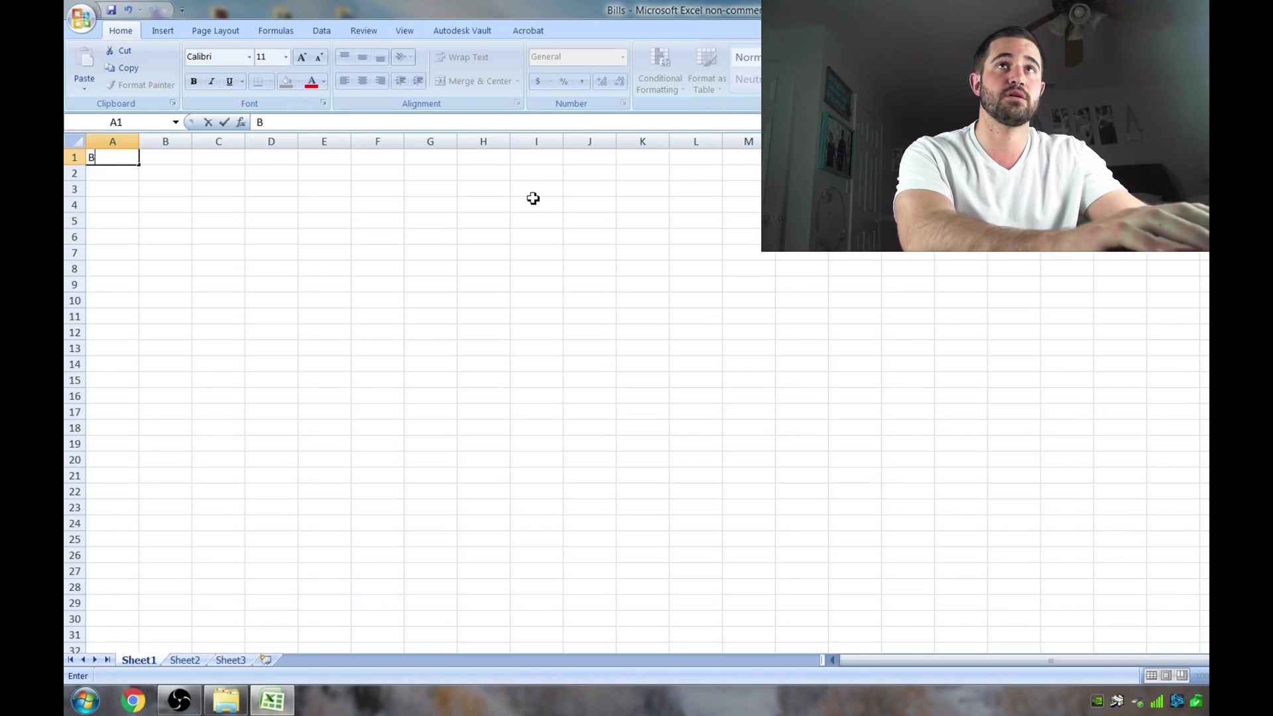
text(ills)
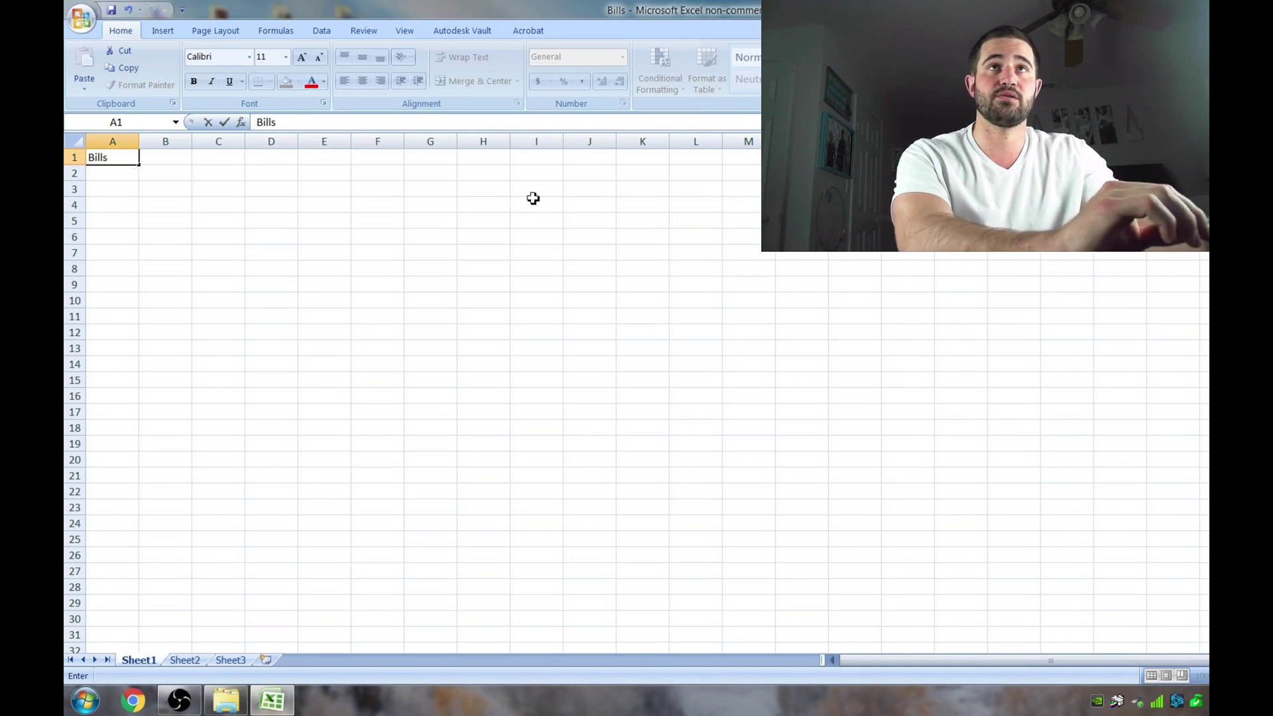
key(Tab)
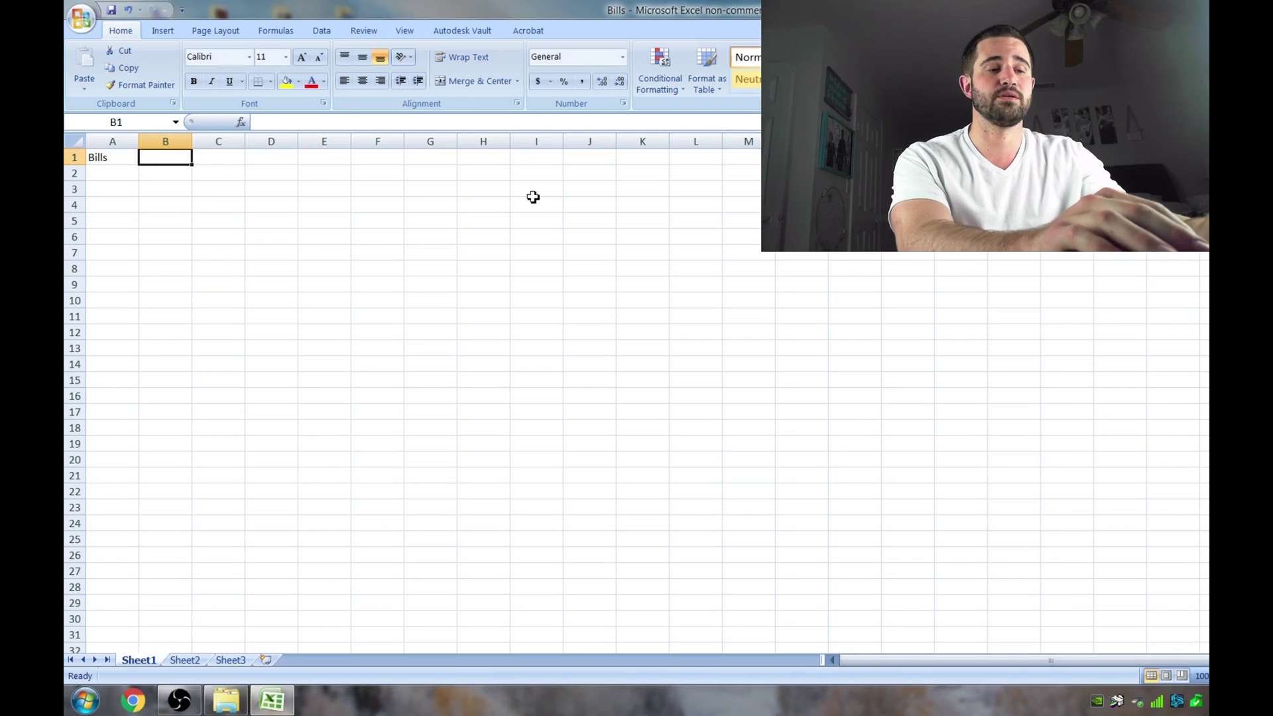
text(Amo)
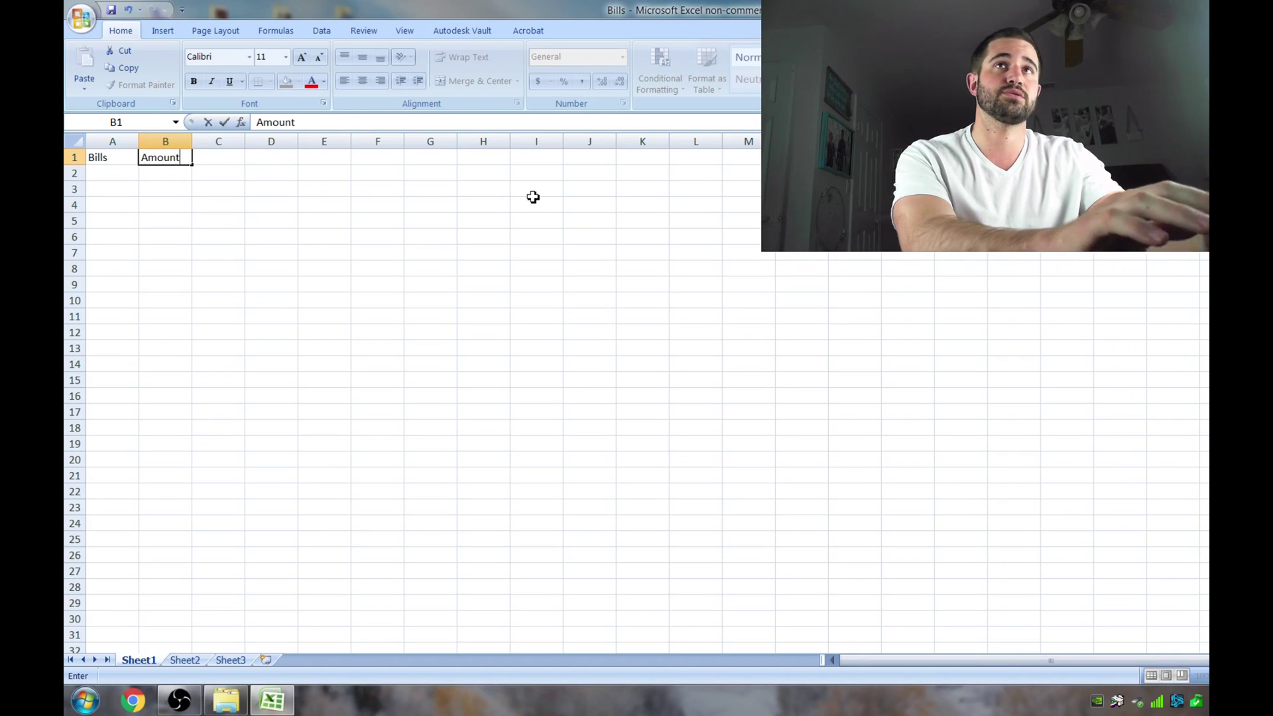
text(unt)
key(Tab)
text(Due)
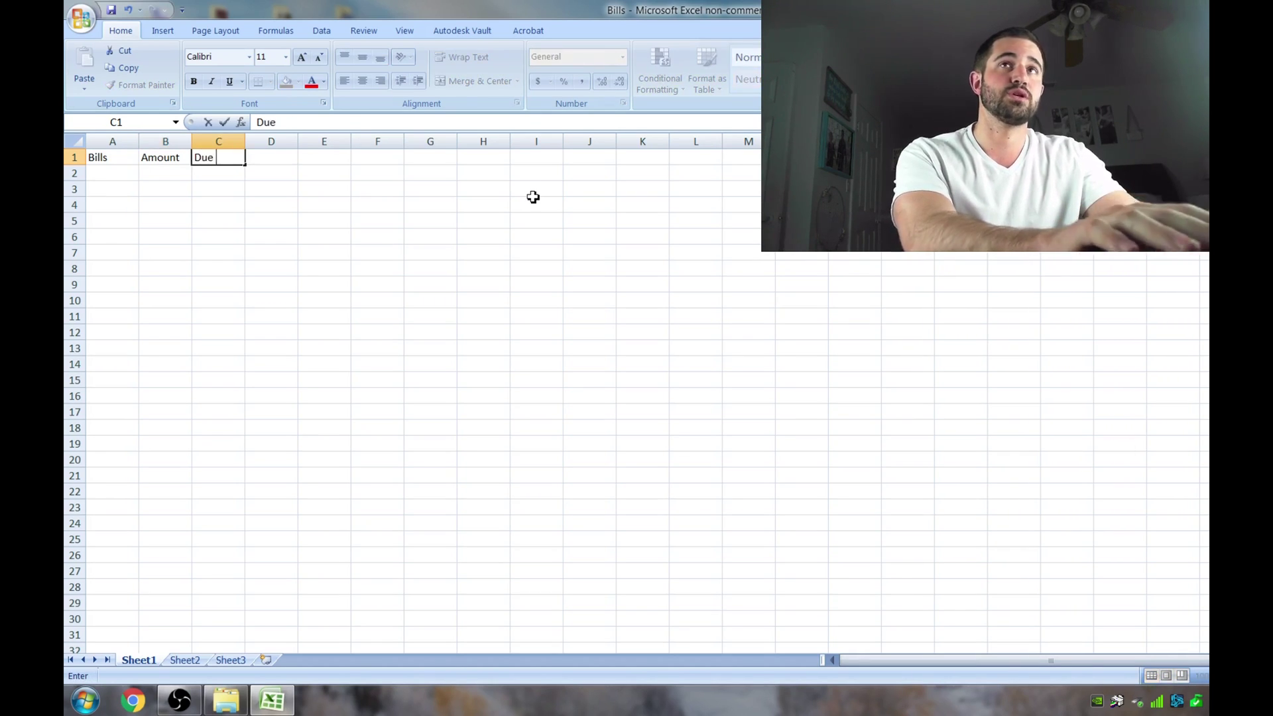
key(Return)
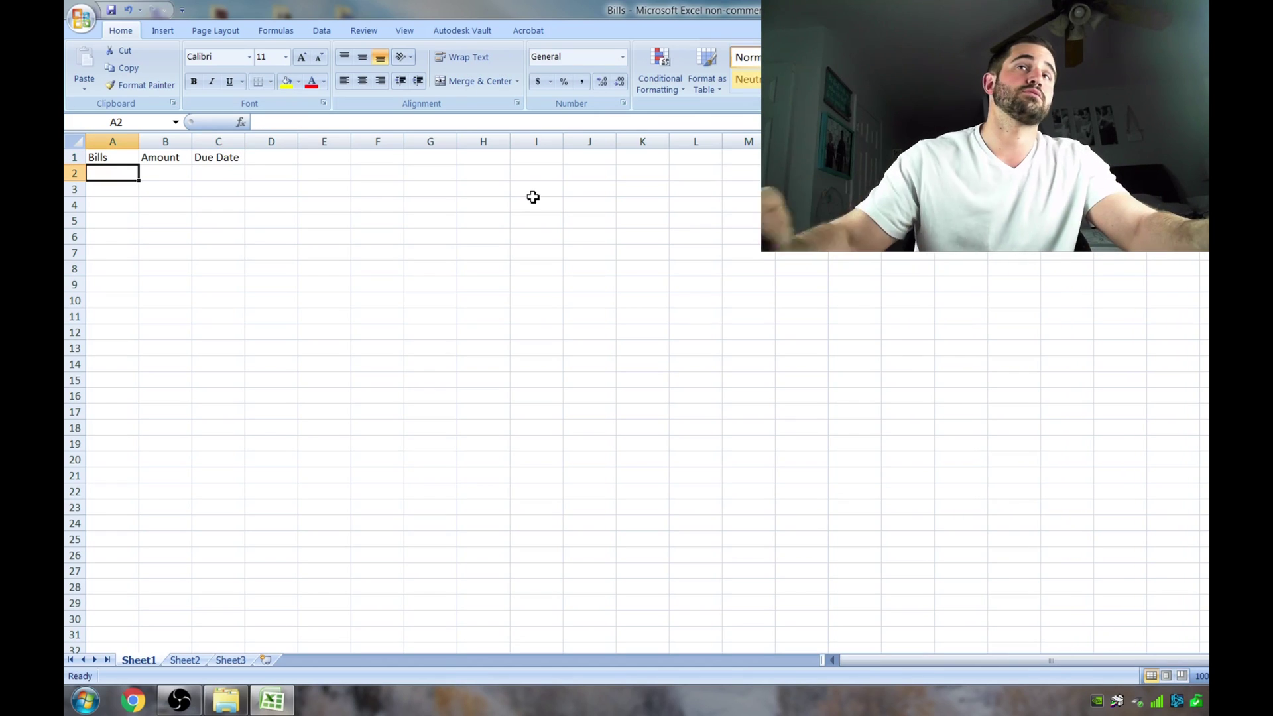
Make the three headers 14 pt, bold, underlined and centred.
drag(119, 157, 223, 163)
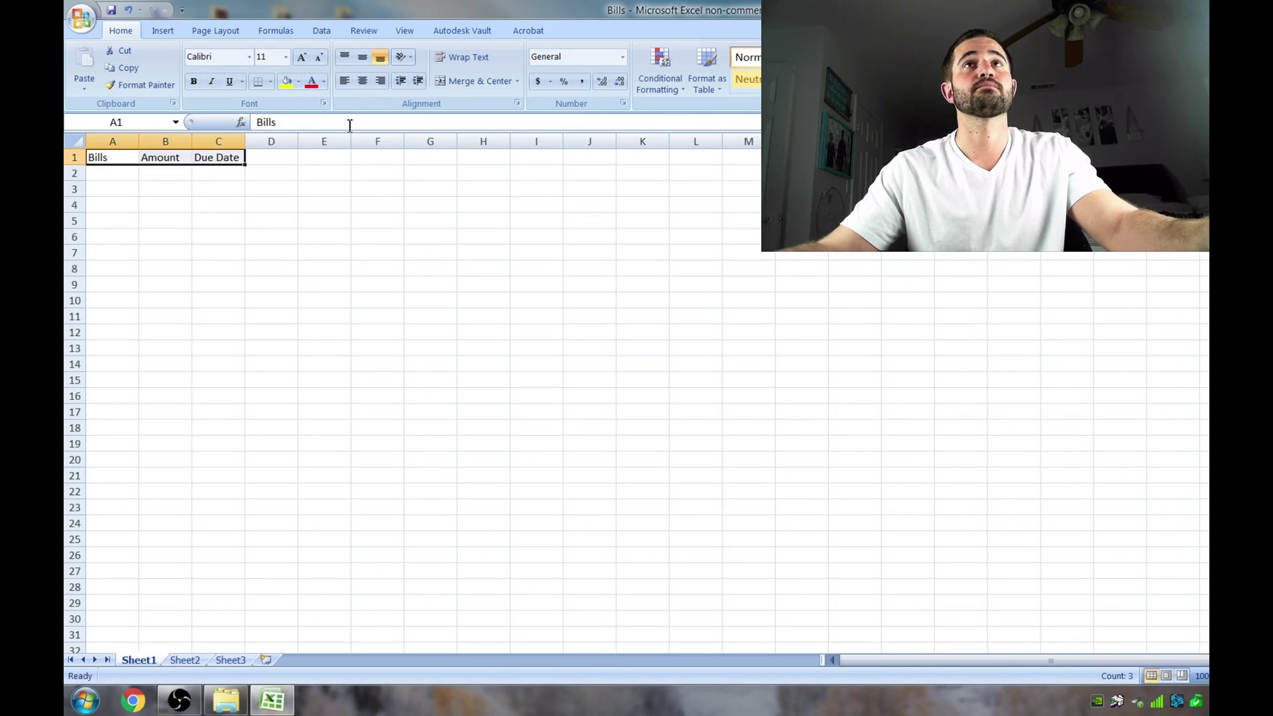
click(302, 58)
click(302, 58)
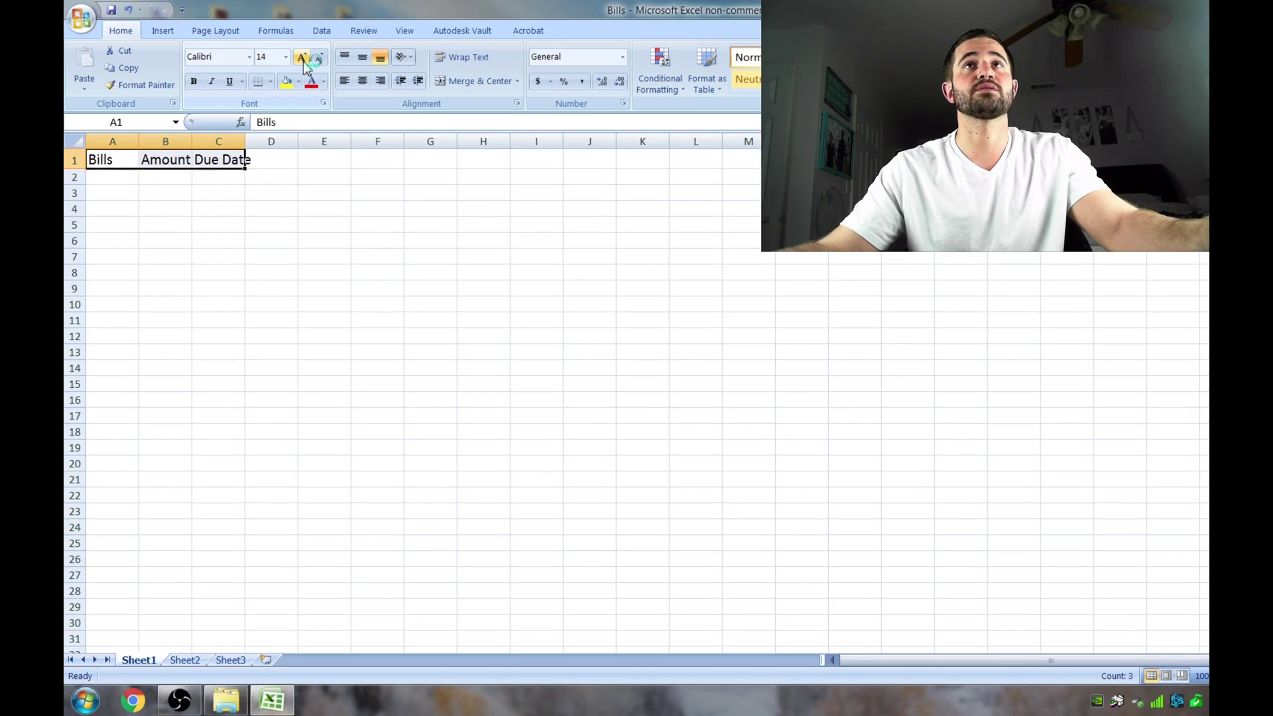
click(193, 81)
click(230, 81)
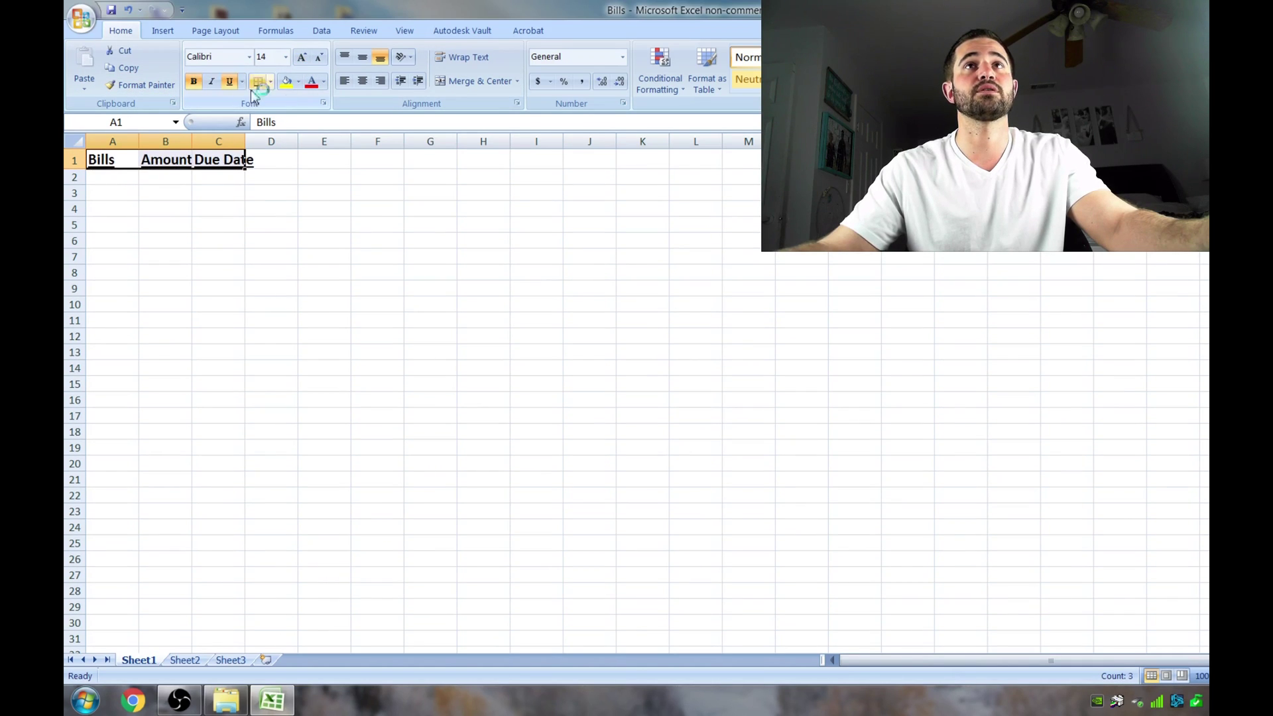
click(362, 81)
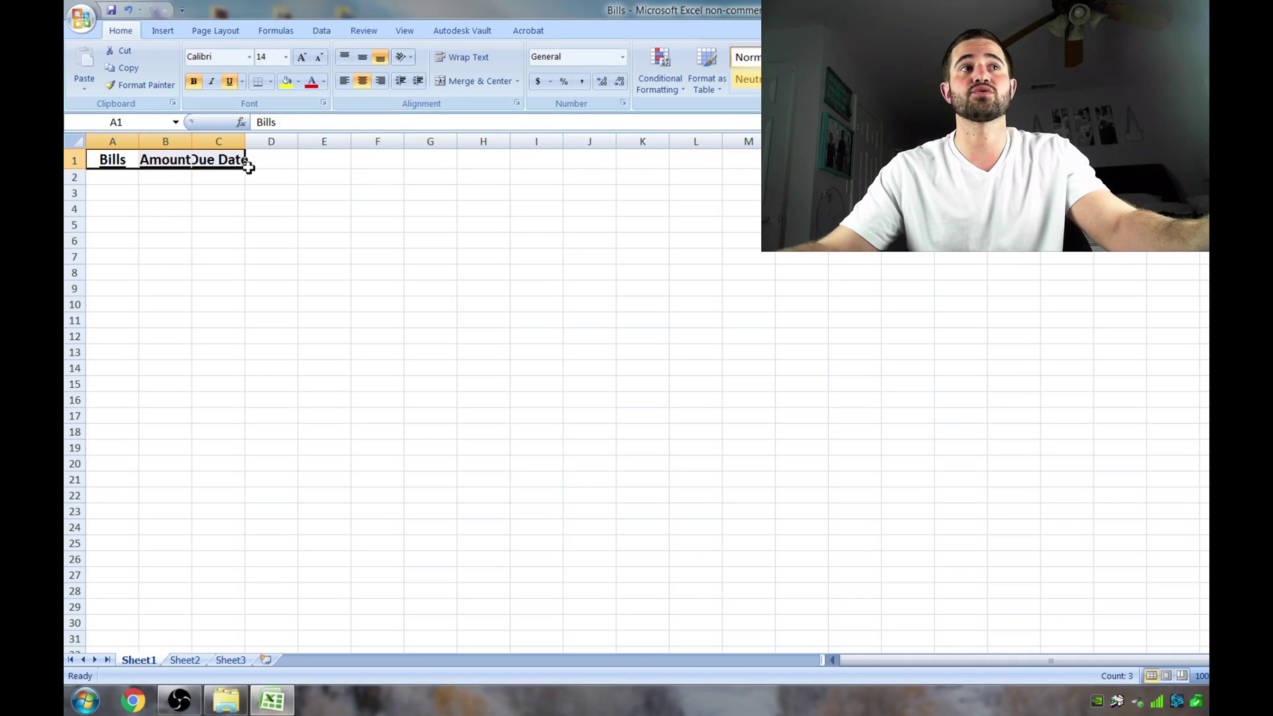
Autofit columns C and B to fit the Due Date and Amount headers.
double_click(246, 141)
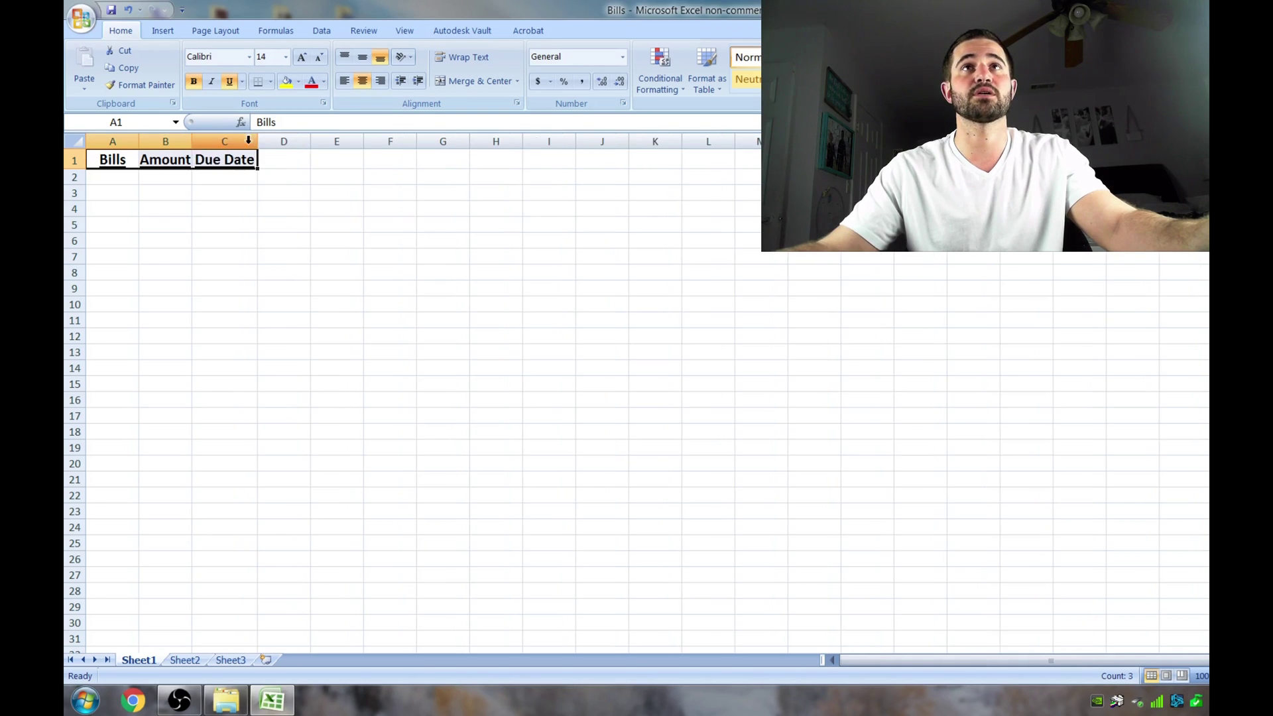
double_click(197, 144)
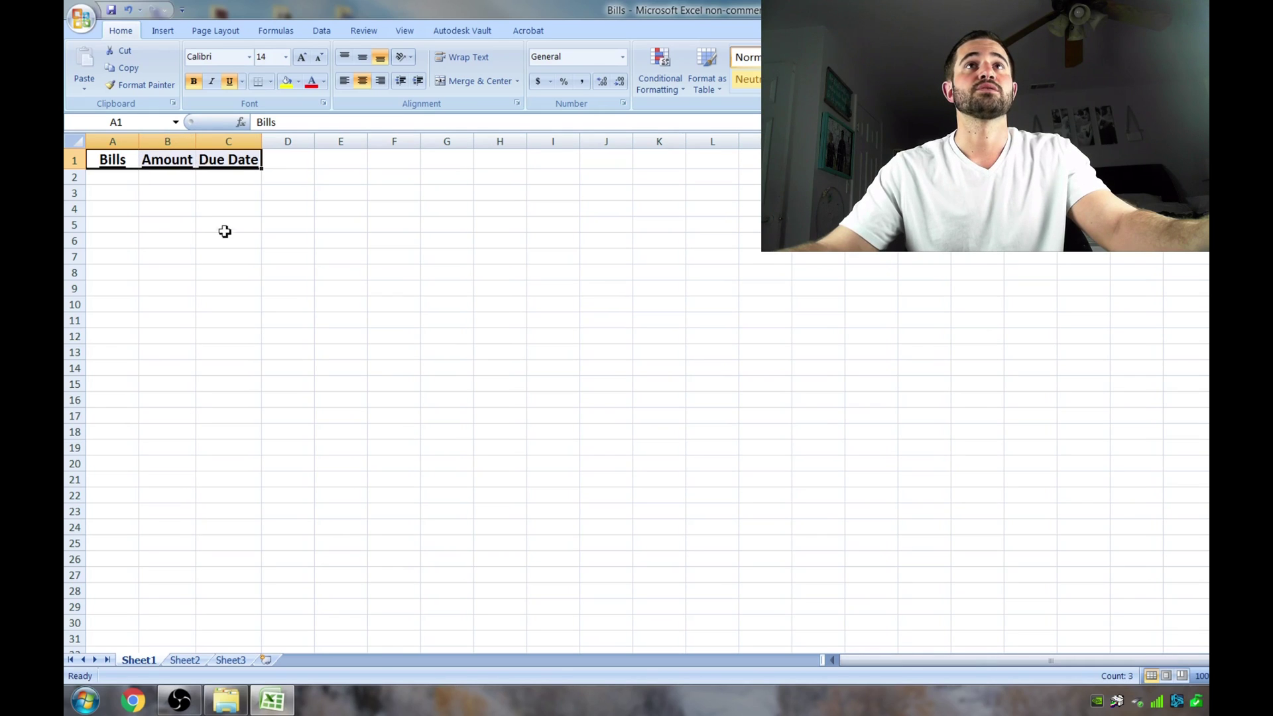
click(127, 191)
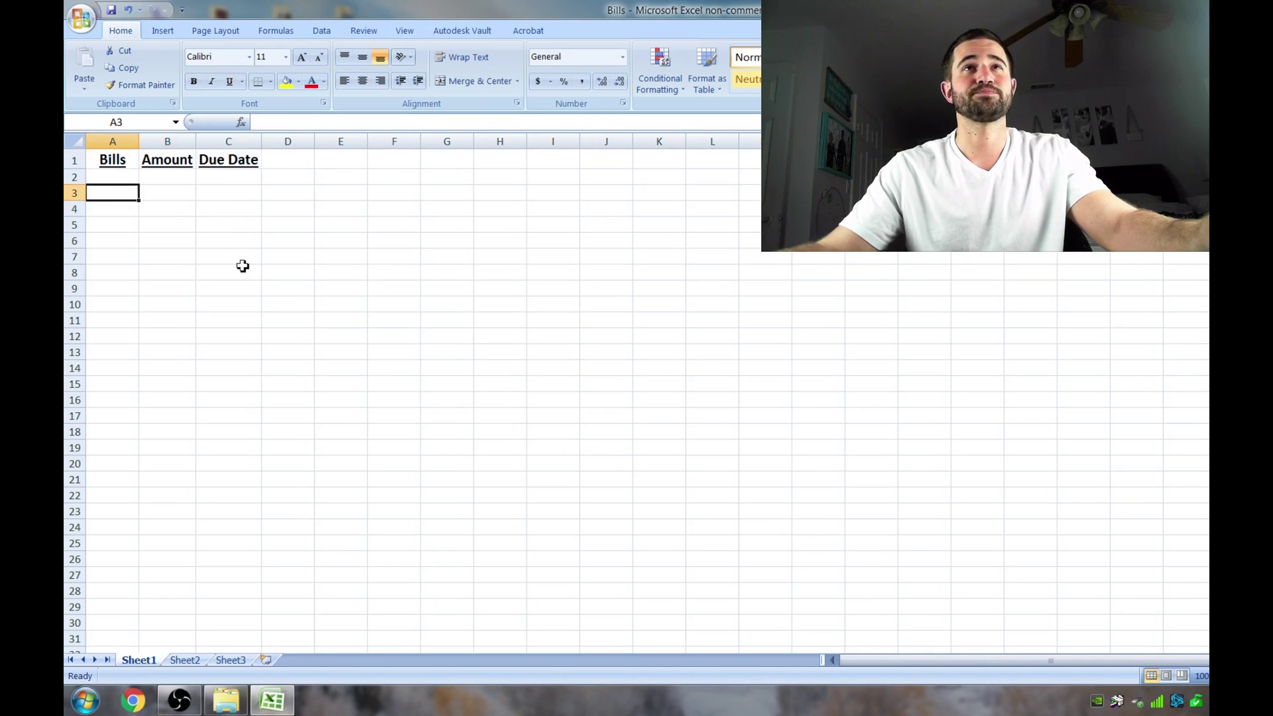
click(120, 228)
click(123, 239)
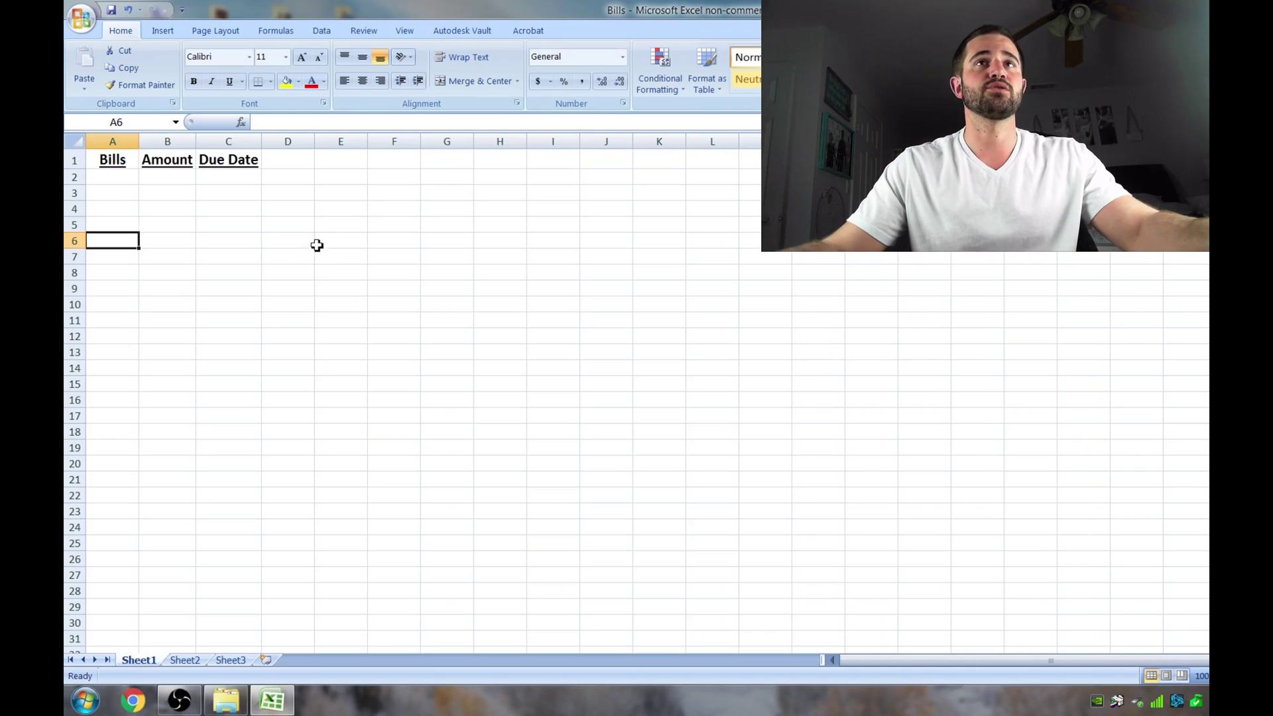
click(251, 244)
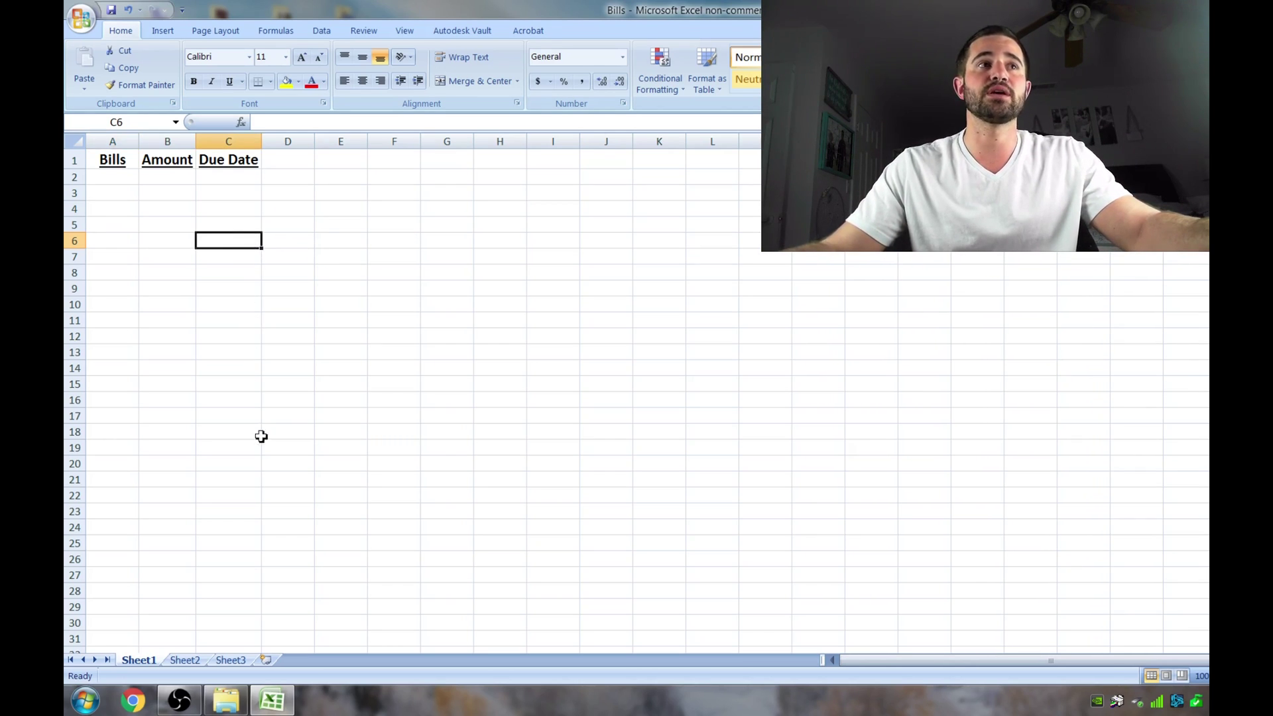
Enter the Rent bill in row 6: amount 600, due 1st.
click(296, 246)
click(295, 258)
click(293, 272)
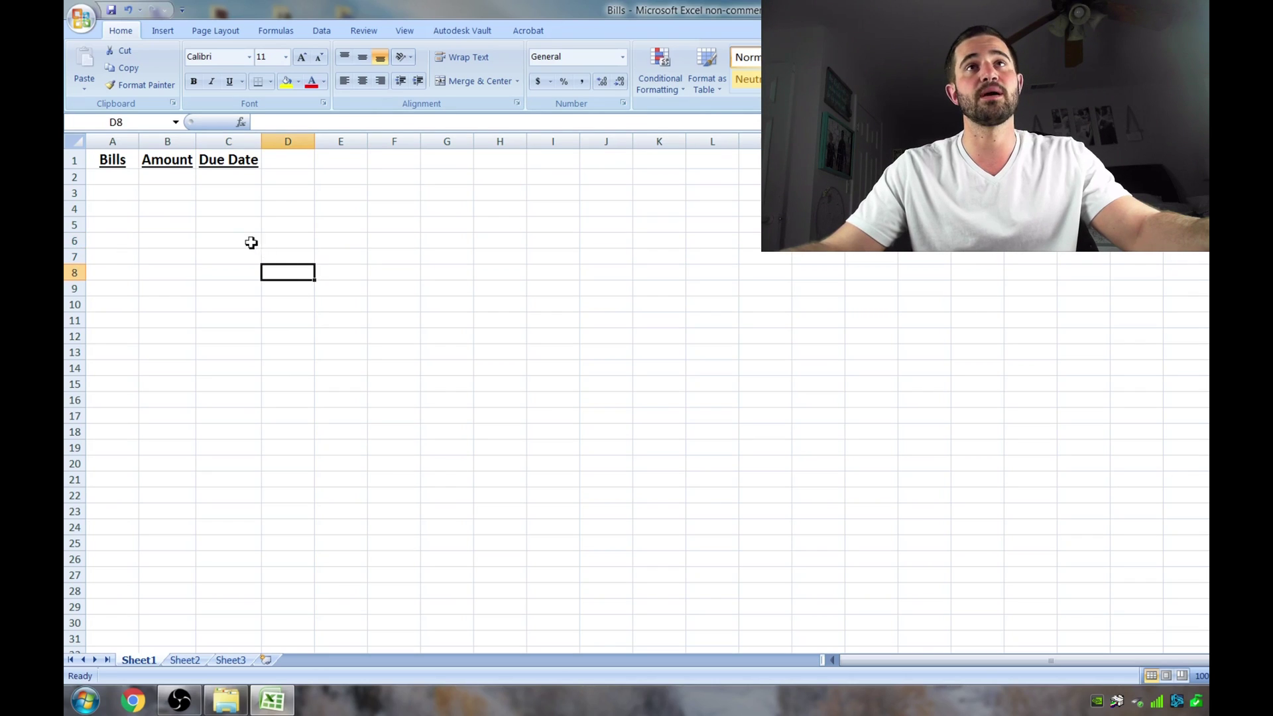
click(118, 242)
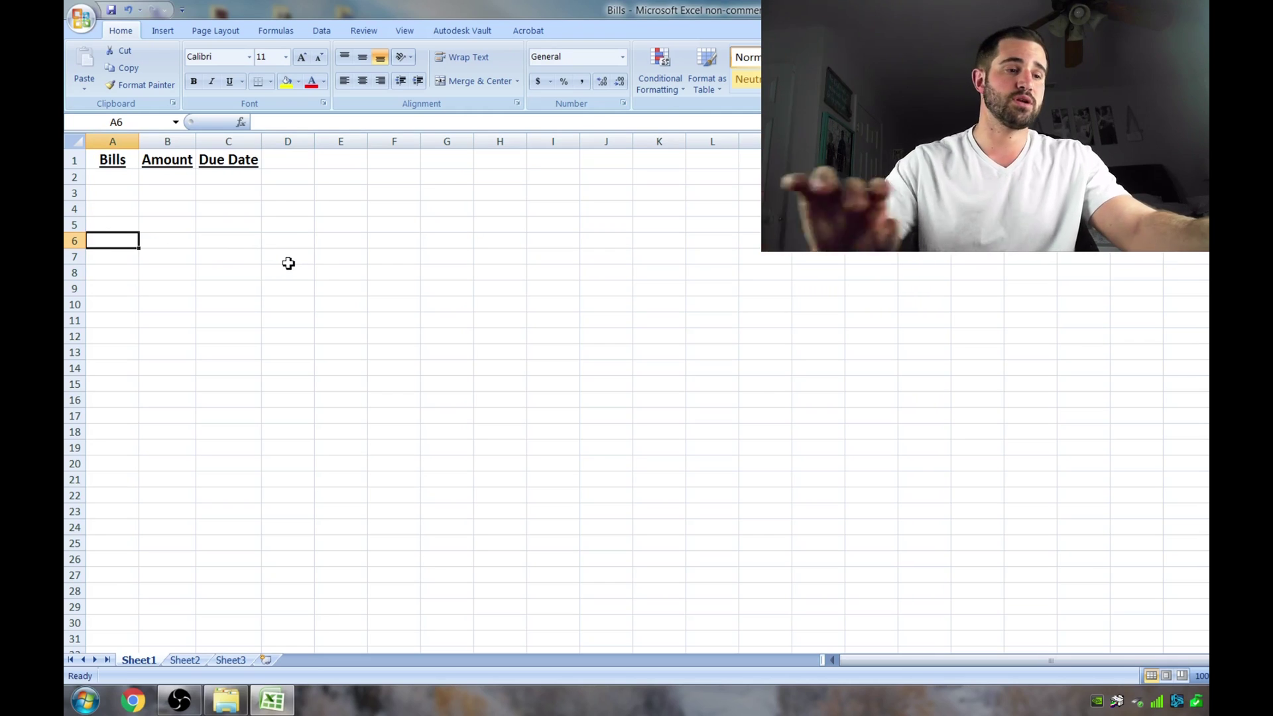
text(Rent)
key(Tab)
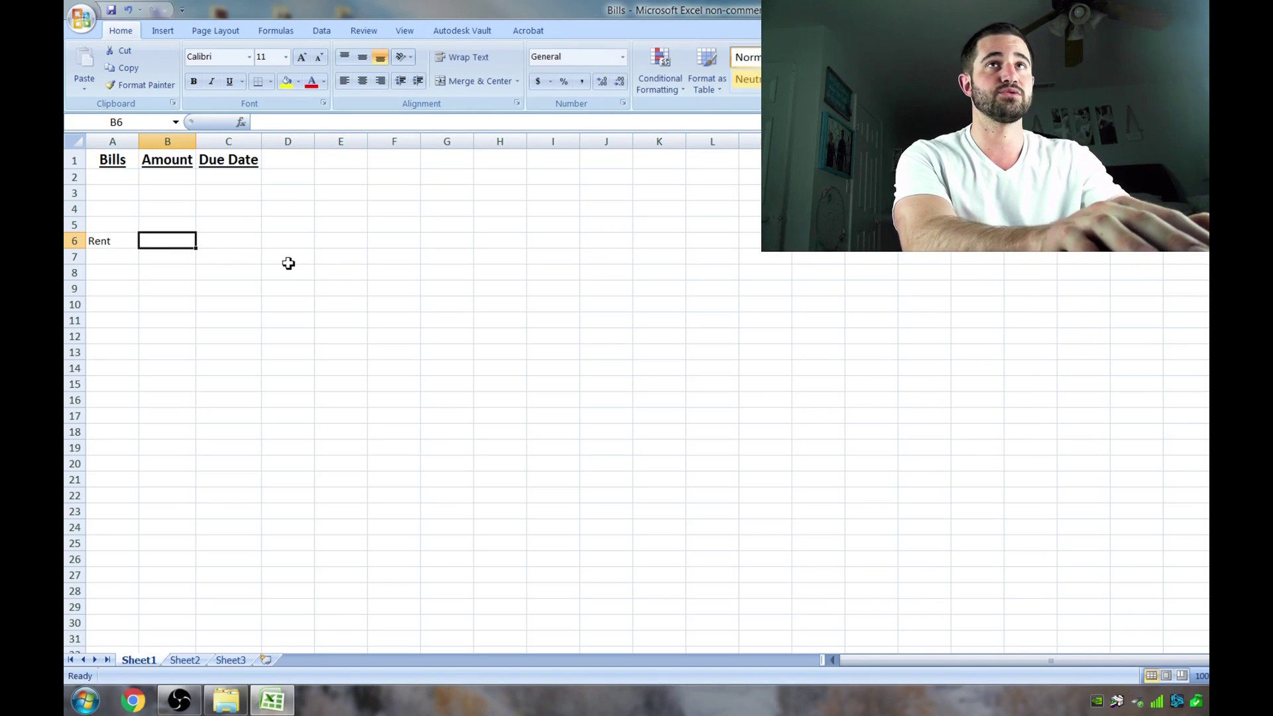
text(600)
key(Tab)
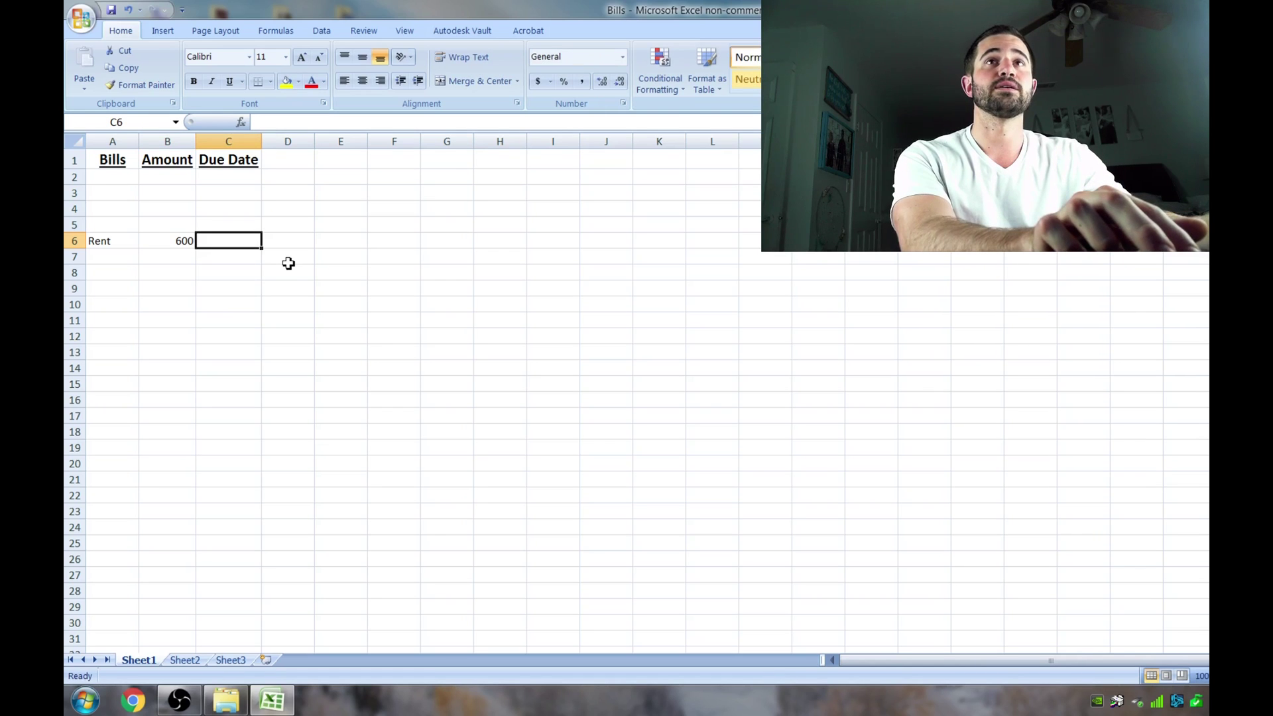
text(1st)
key(Return)
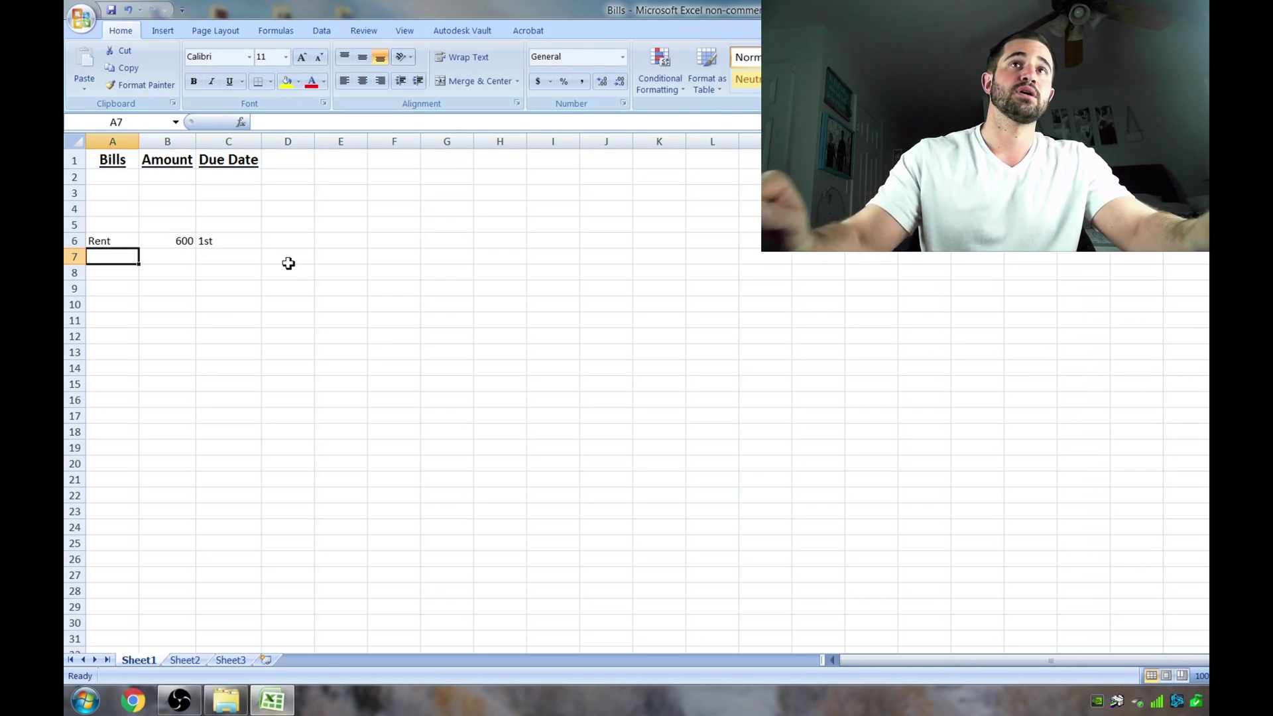
Format column B amounts in dollar Accounting format, showing $ 600.00.
click(167, 141)
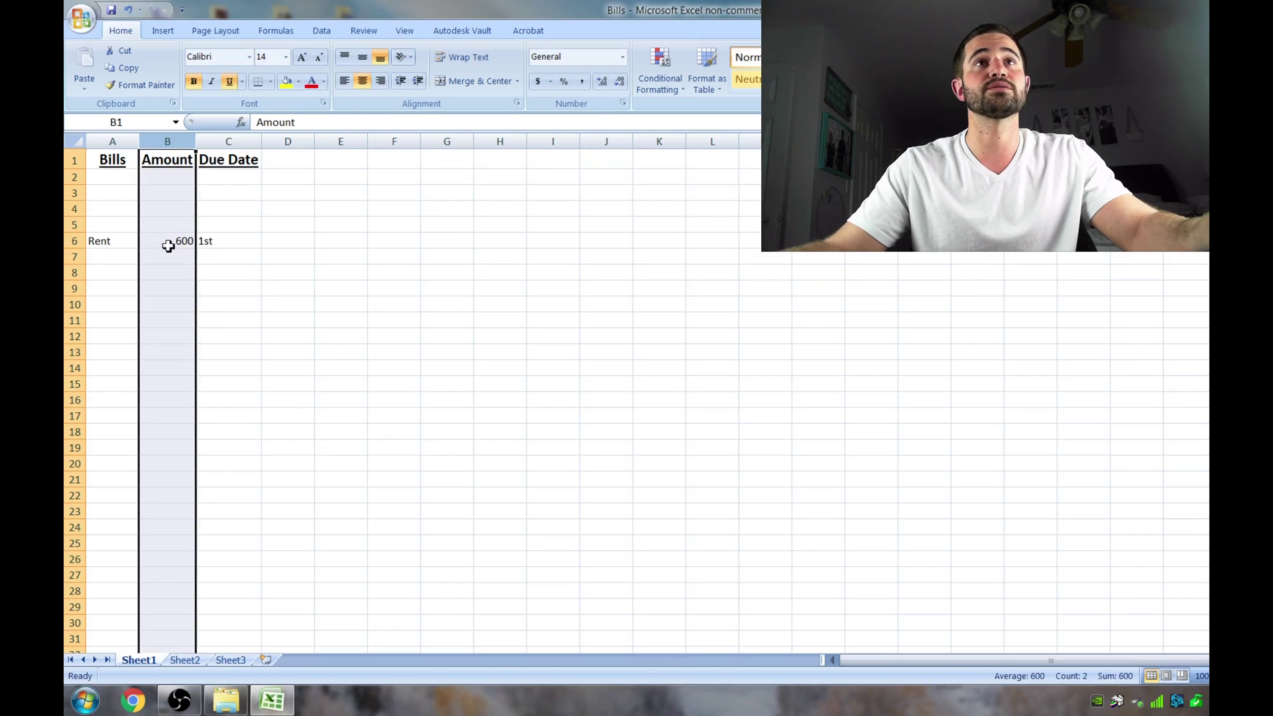
click(239, 325)
click(167, 141)
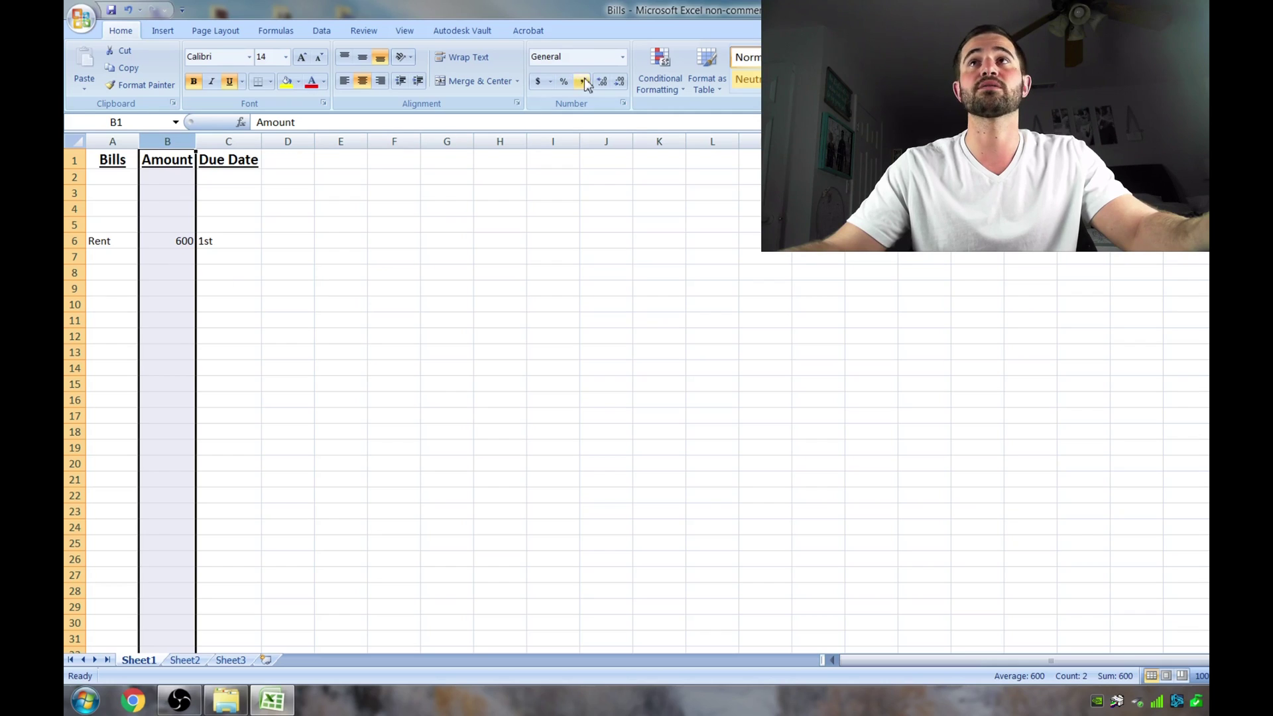
click(541, 81)
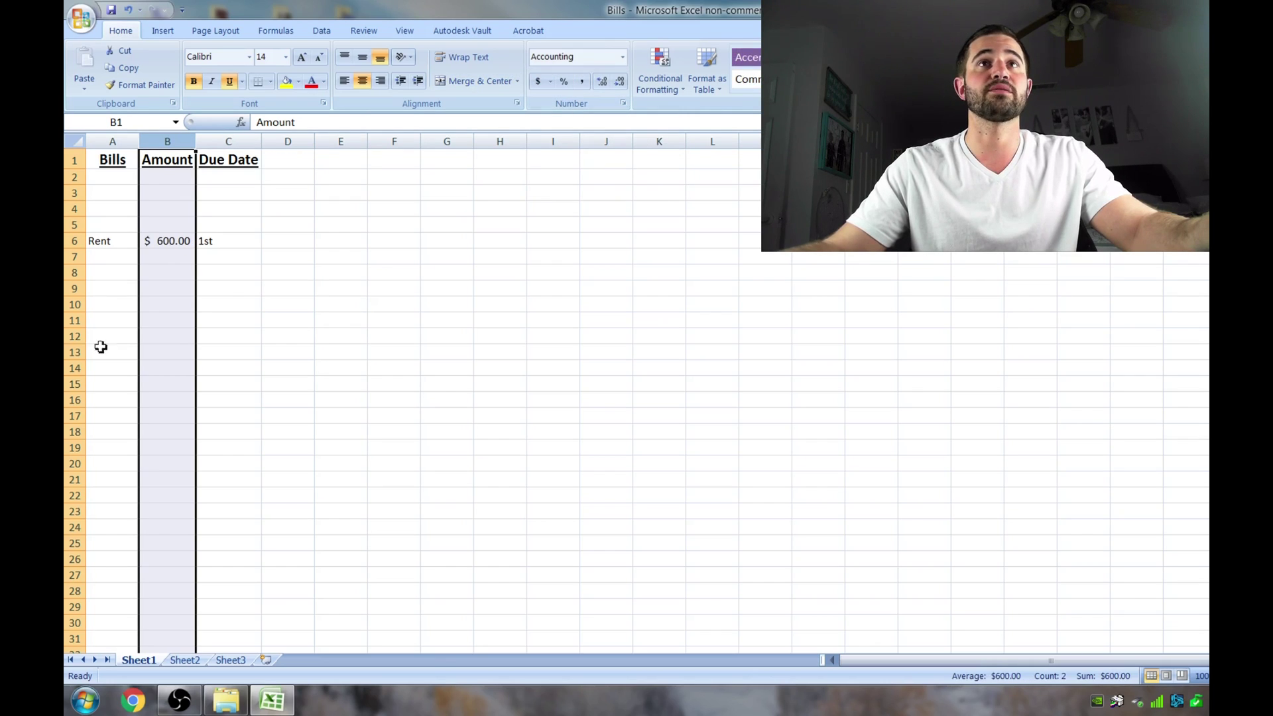
click(172, 284)
click(169, 242)
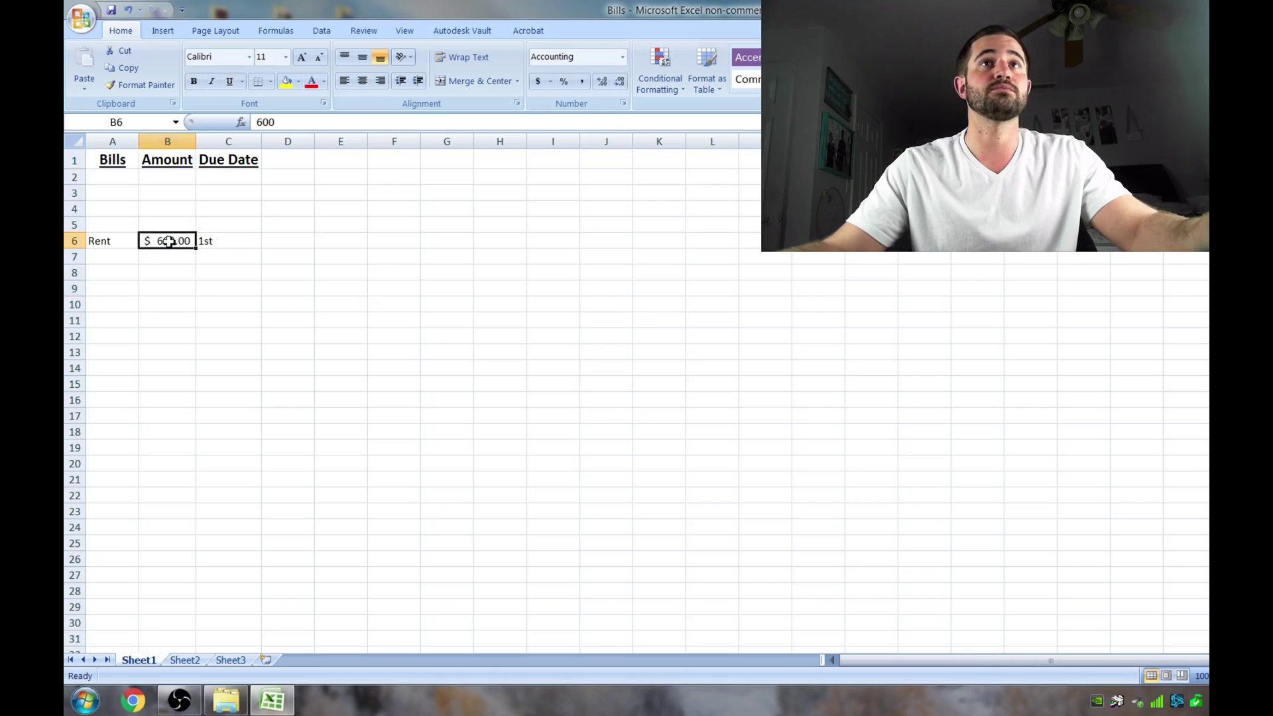
click(108, 256)
click(223, 243)
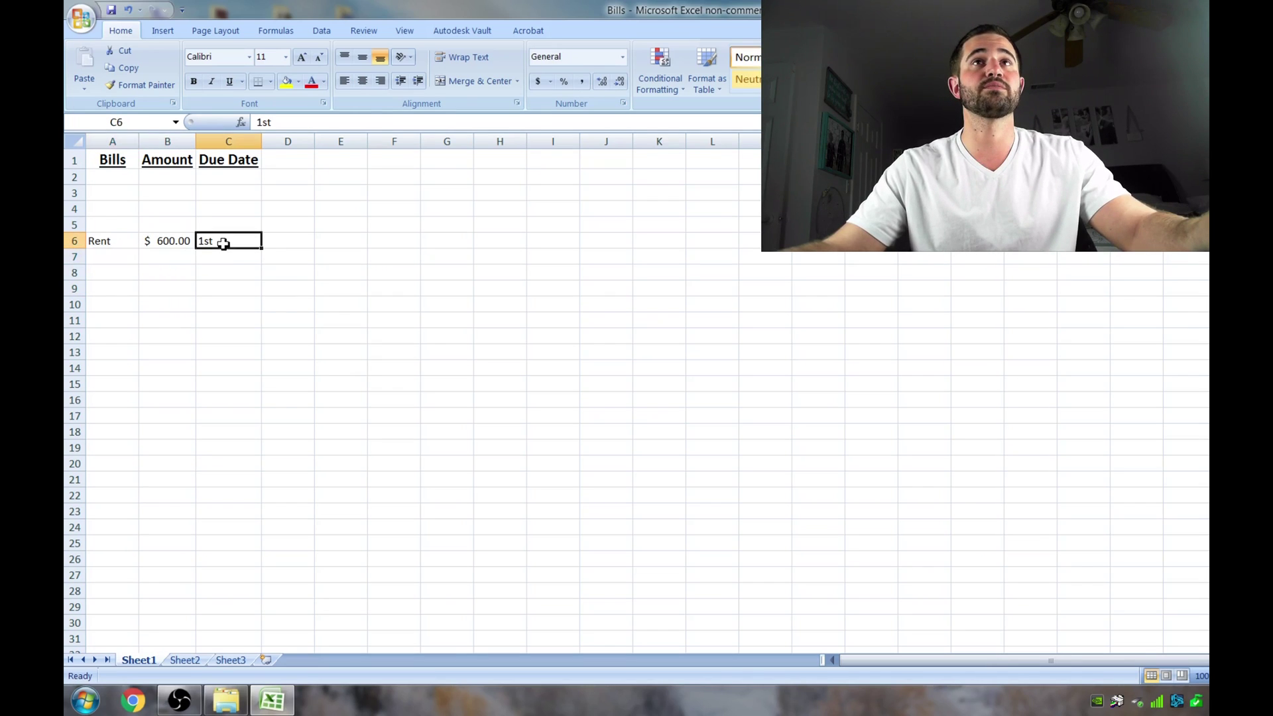
Centre the Due Date entries in column C.
click(228, 141)
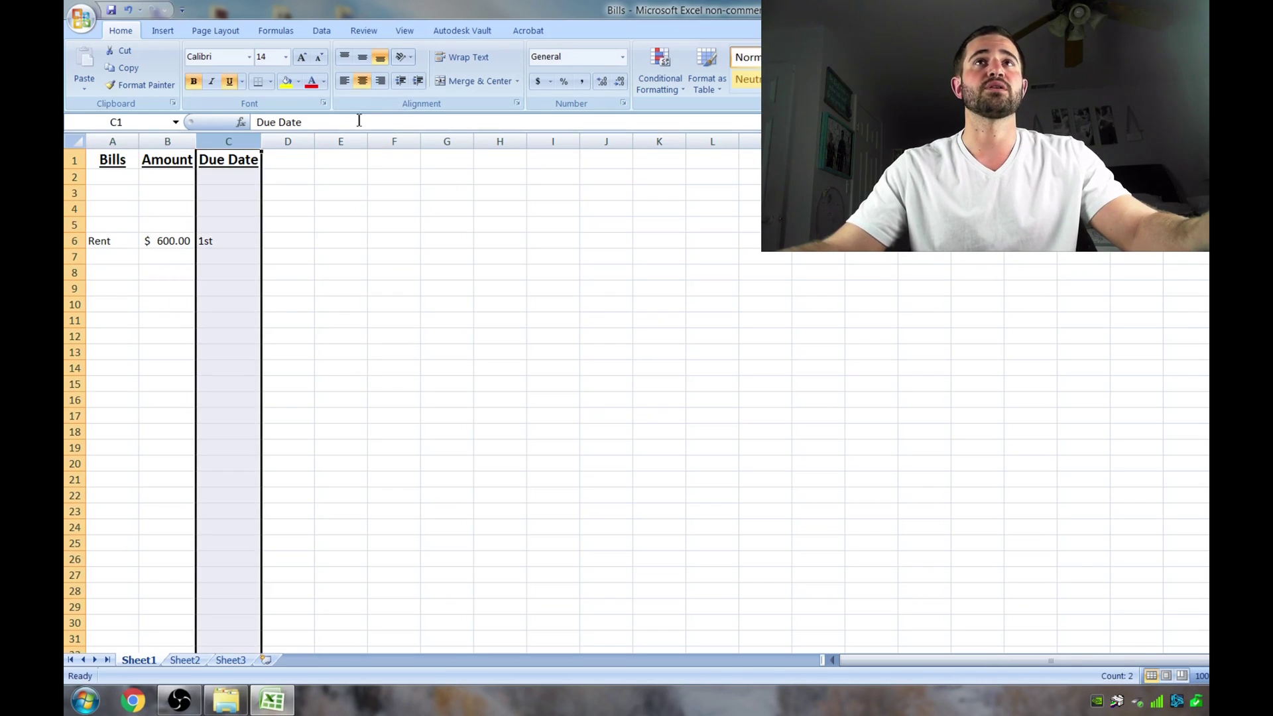
click(364, 81)
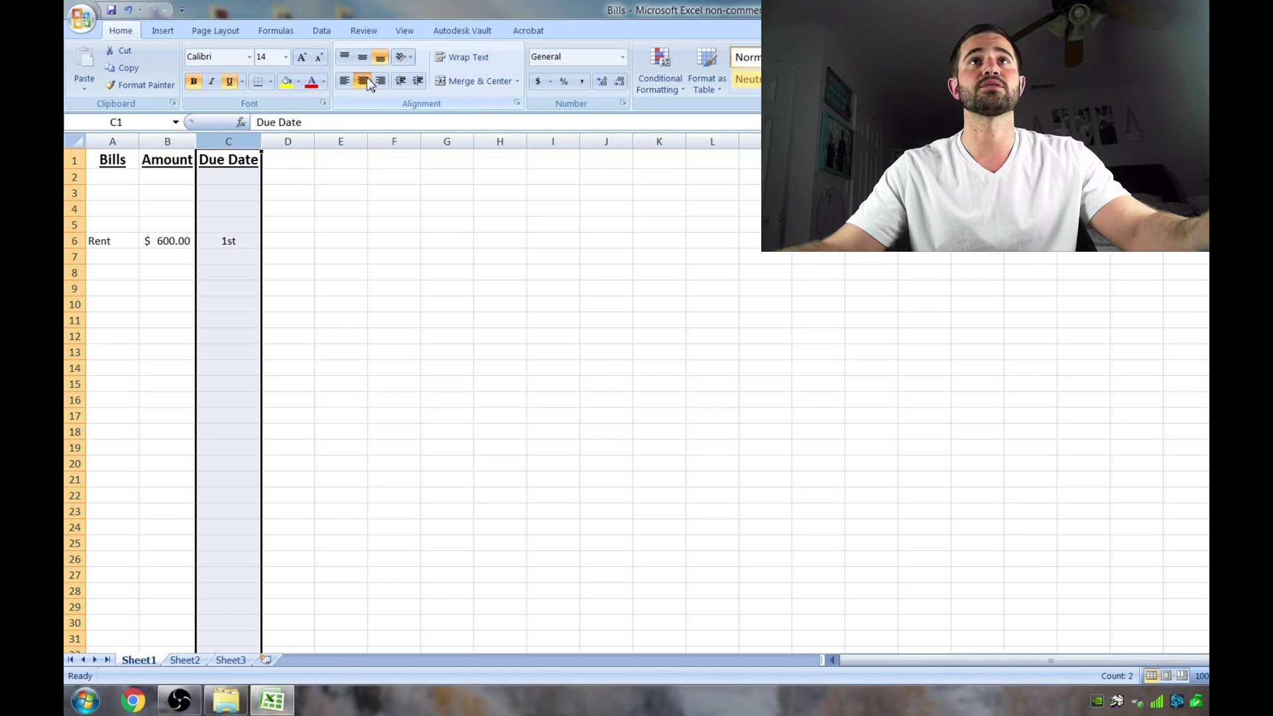
click(118, 260)
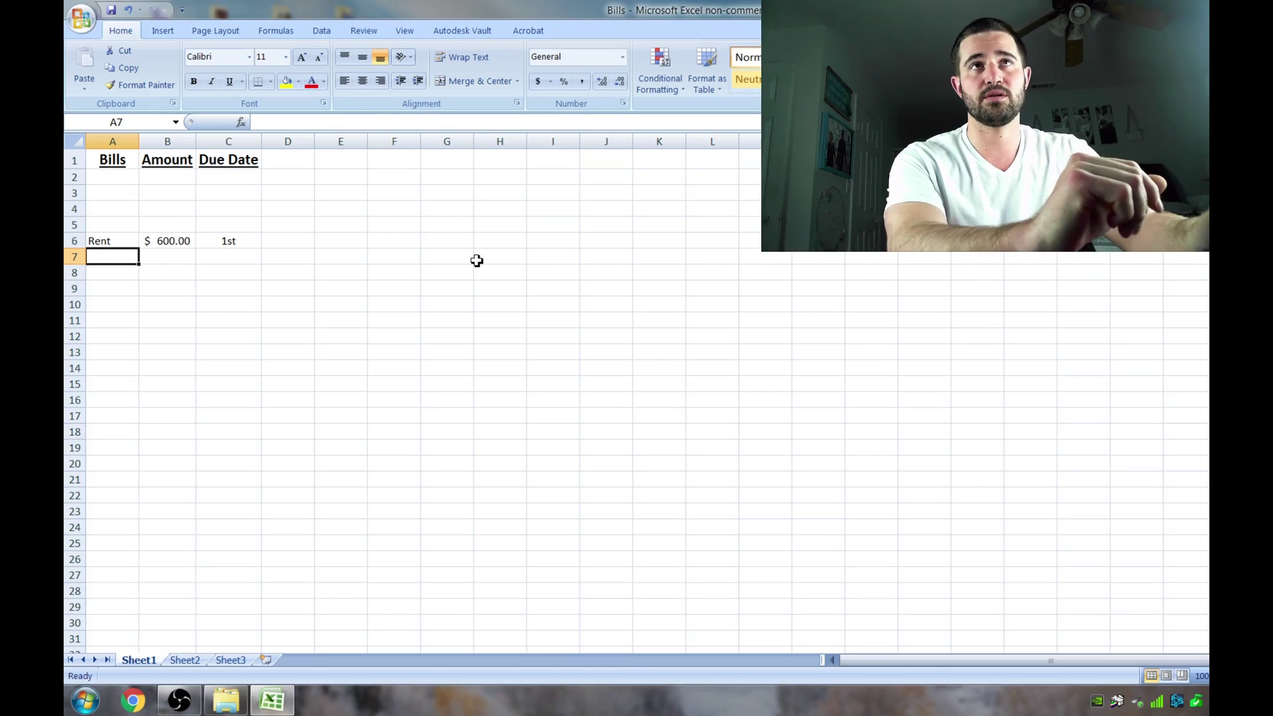
Add Cell Phone 10 due 3rd and Electricity 100 due 5th, widening column A.
text(Cell Phone)
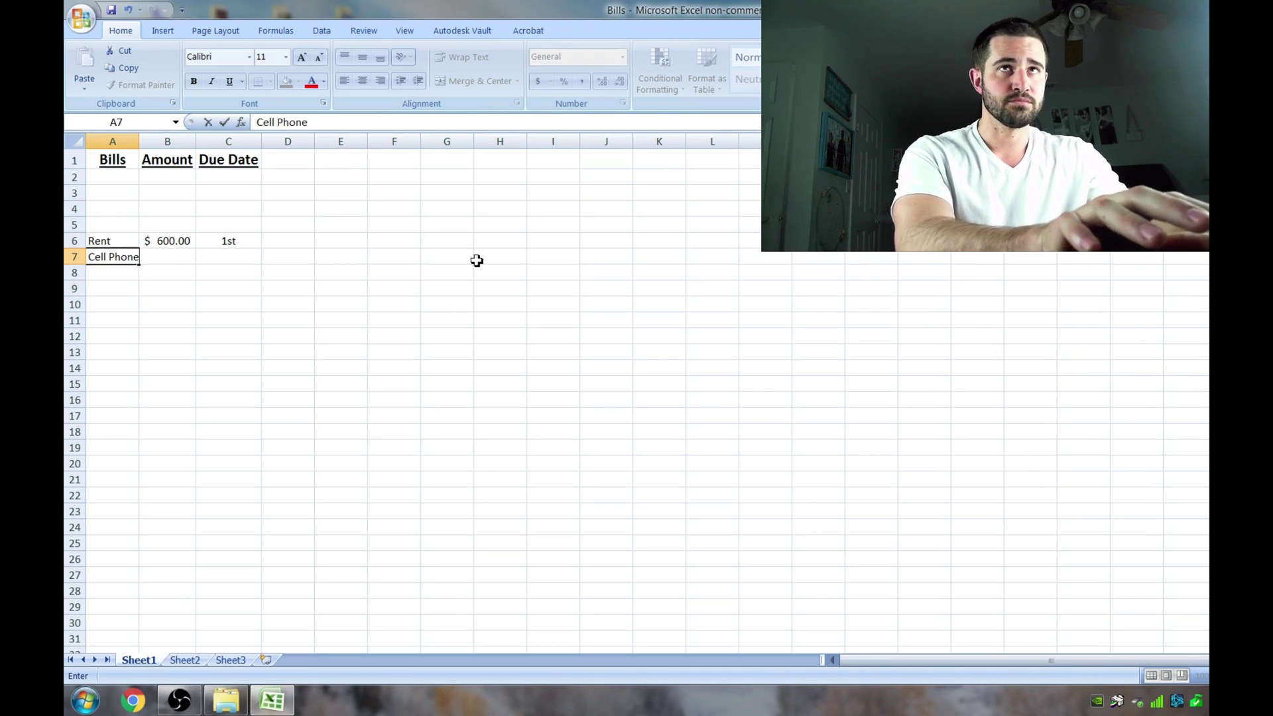
key(Tab)
text(10)
key(Tab)
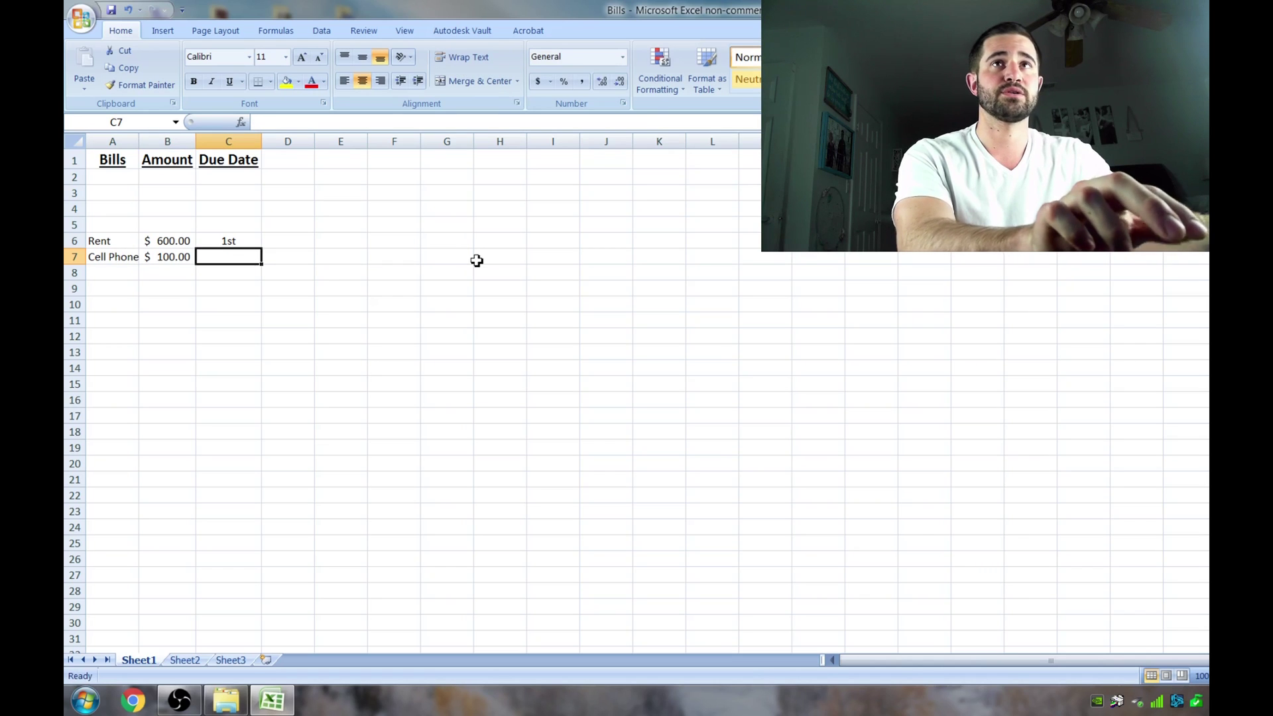
text(3rd)
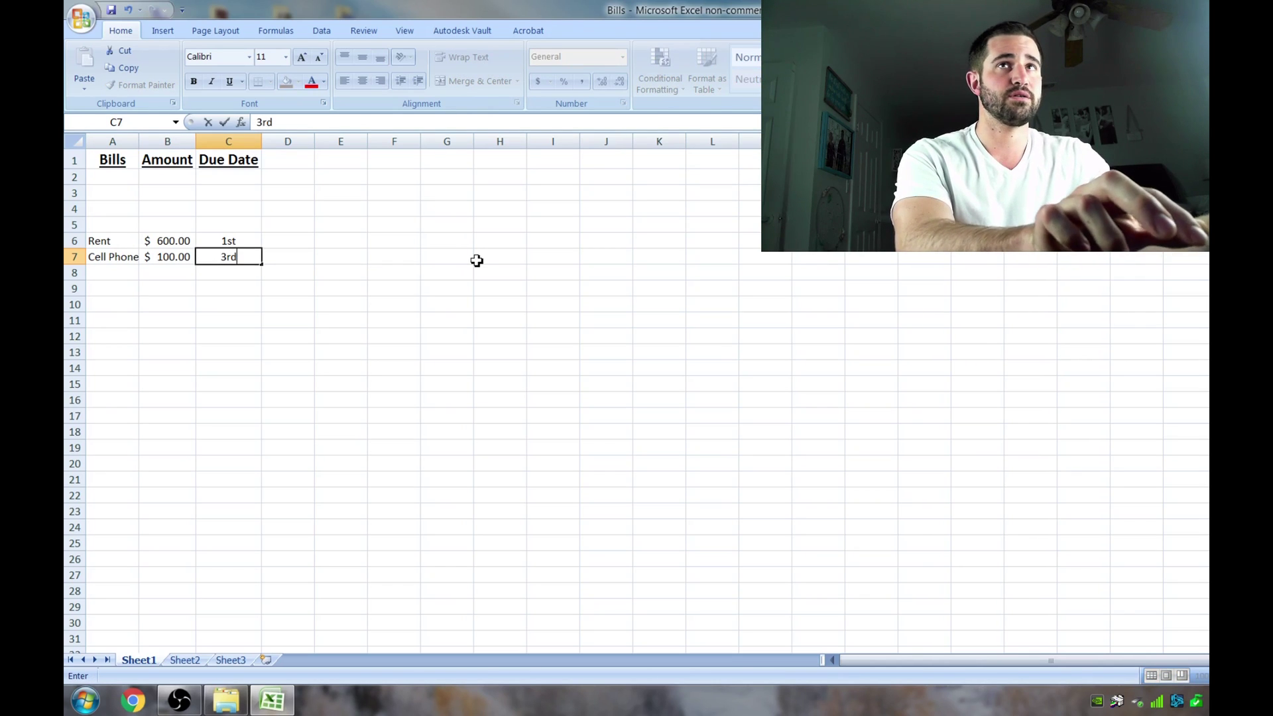
key(Return)
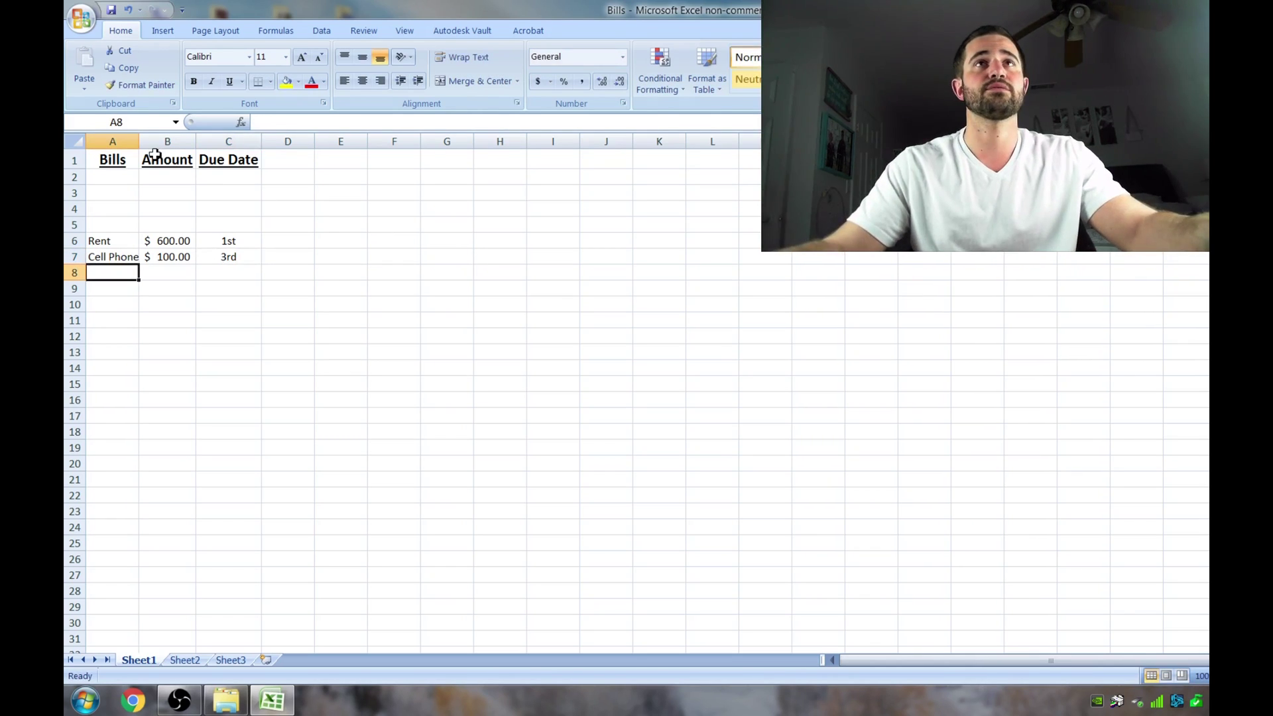
drag(139, 141, 162, 141)
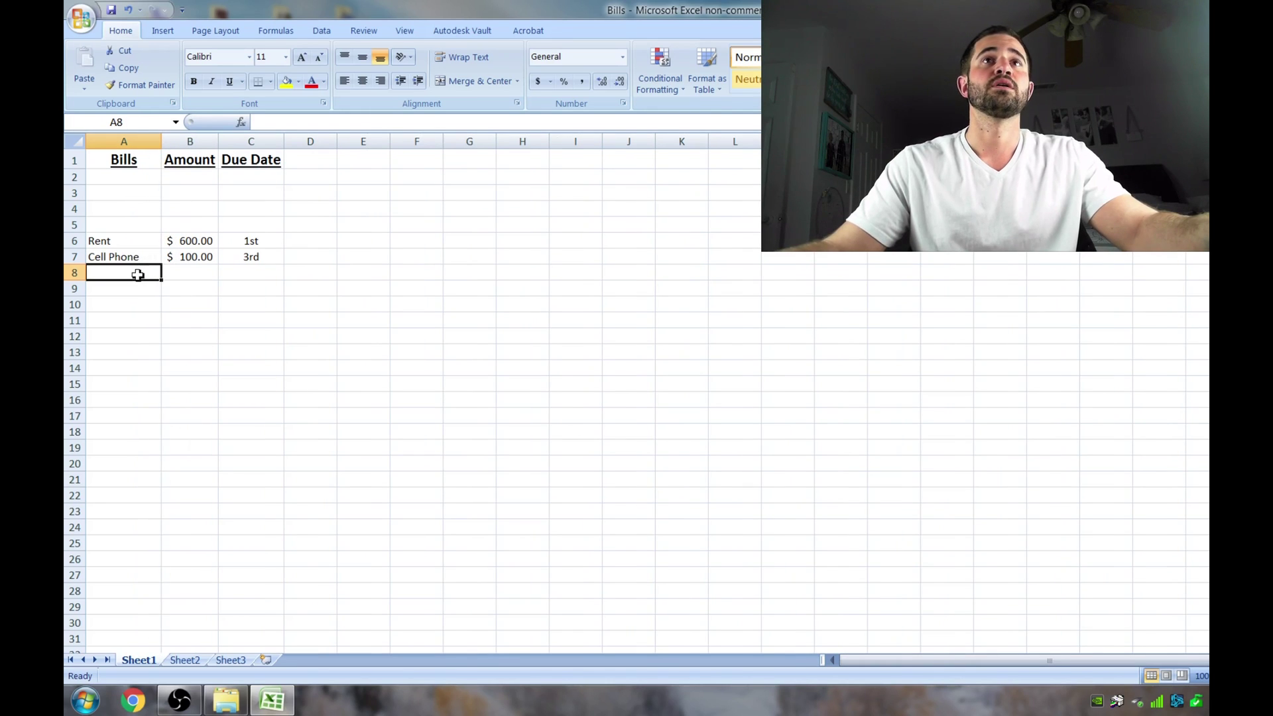
text(Electricty)
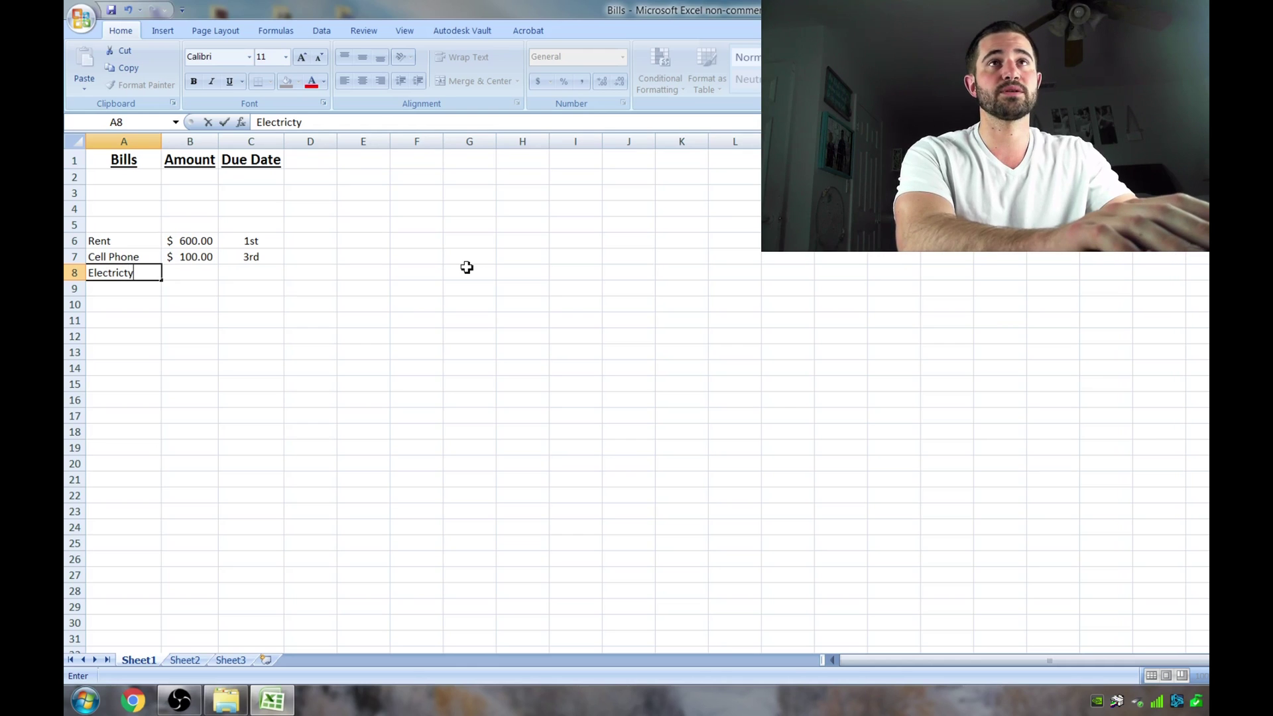
key(Tab)
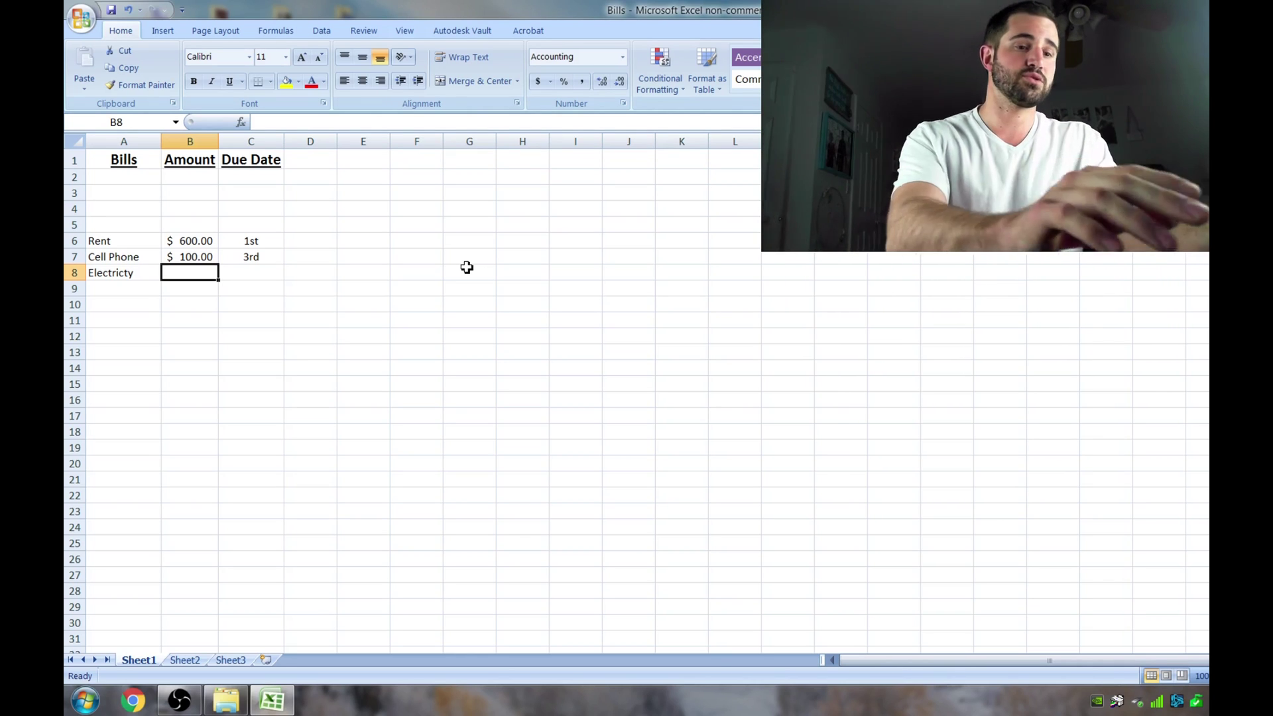
text(100)
key(Tab)
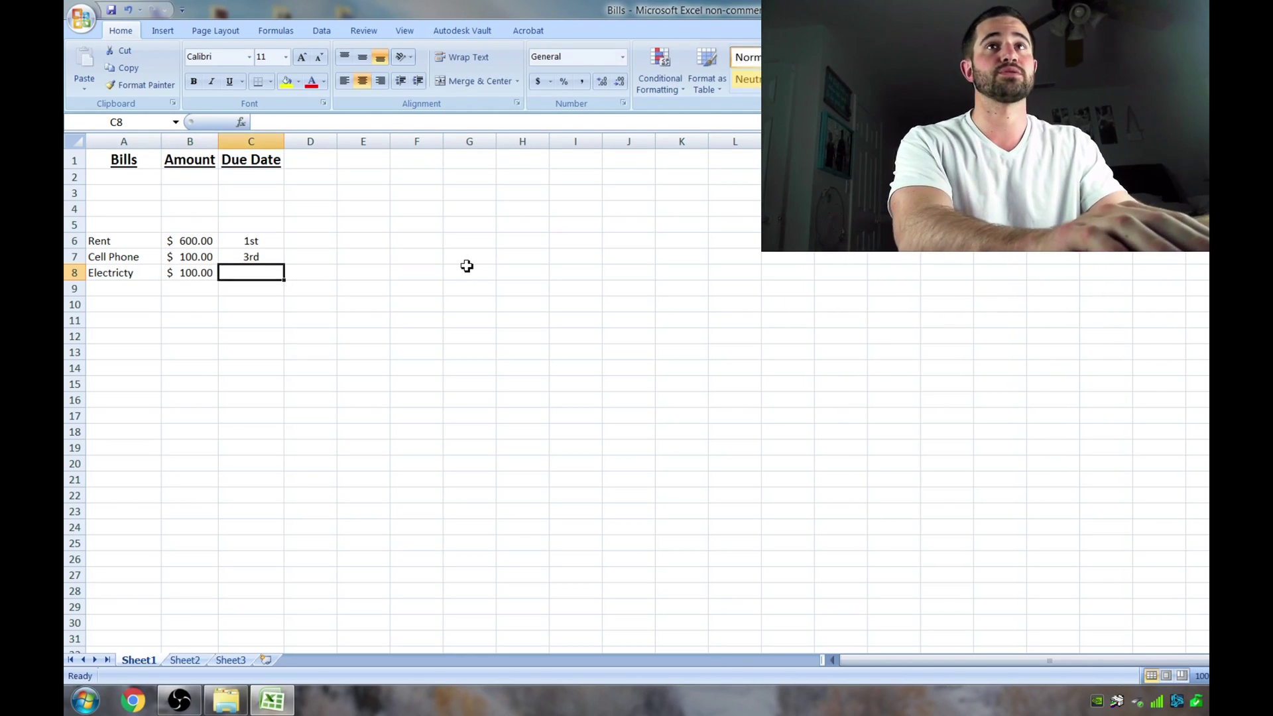
text(5th)
key(Return)
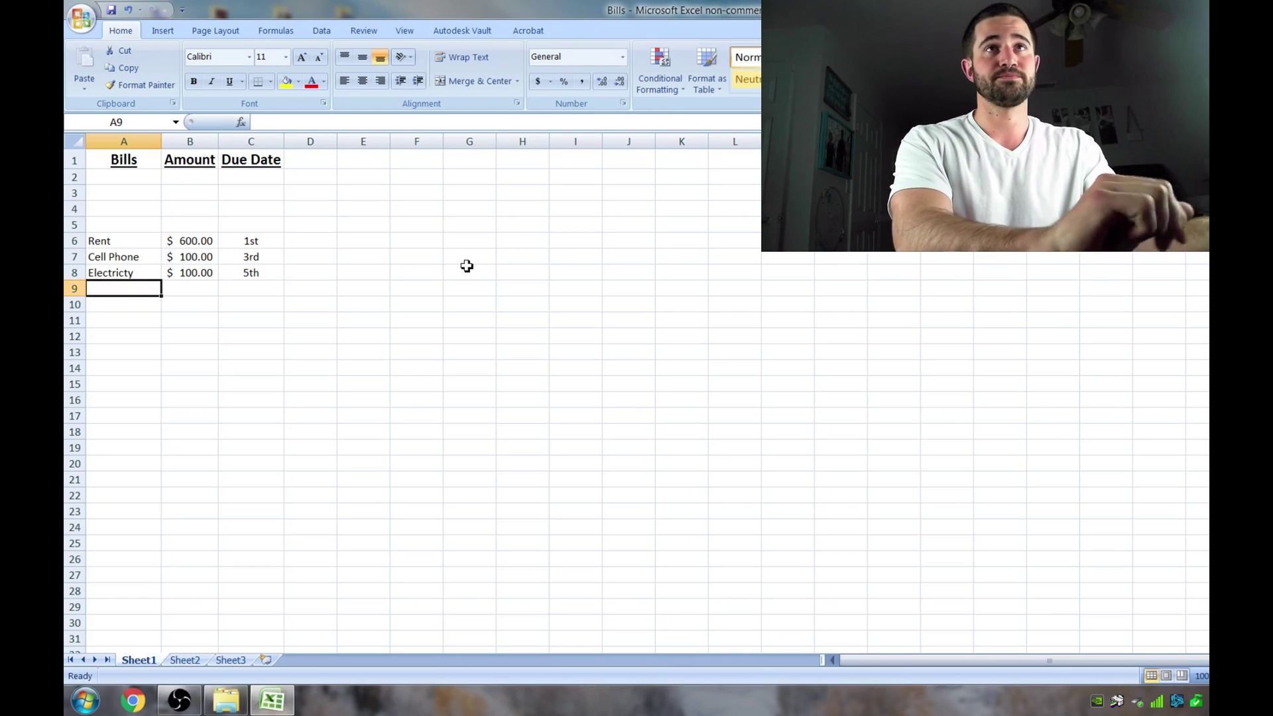
Add Water 50 due 7th and Gas 50 due 9th.
text(Water)
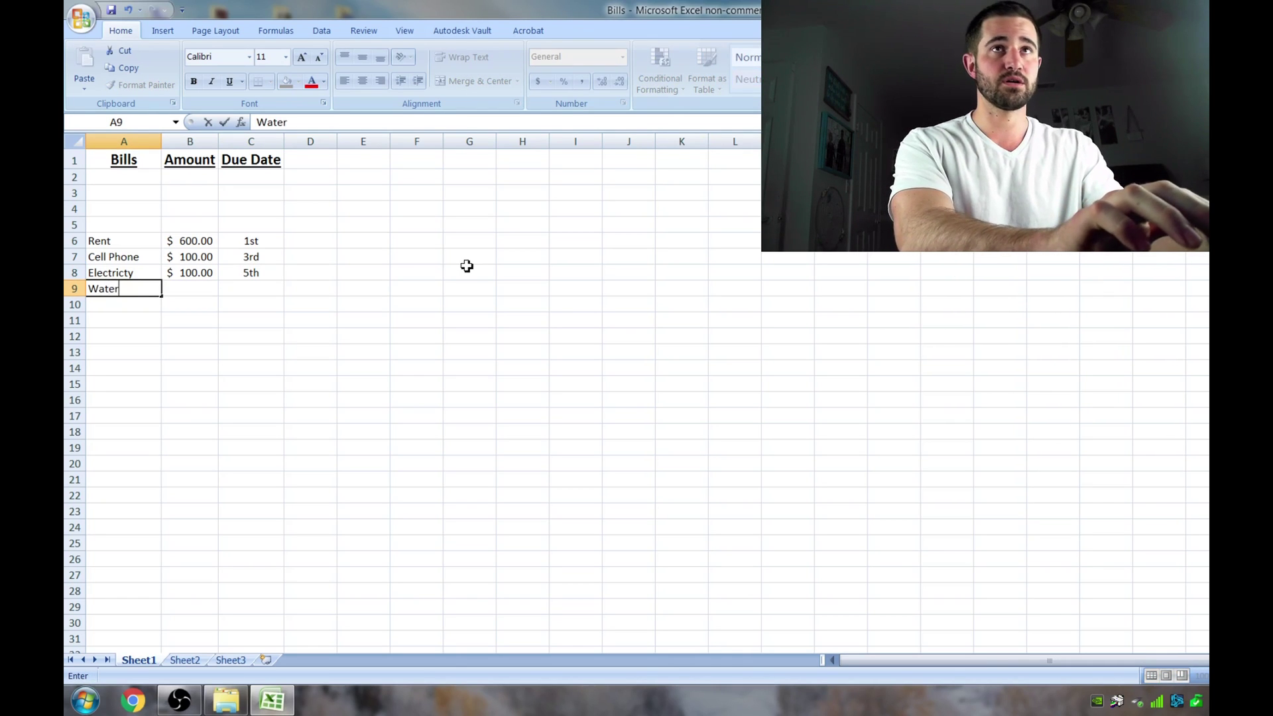
key(Tab)
text(50)
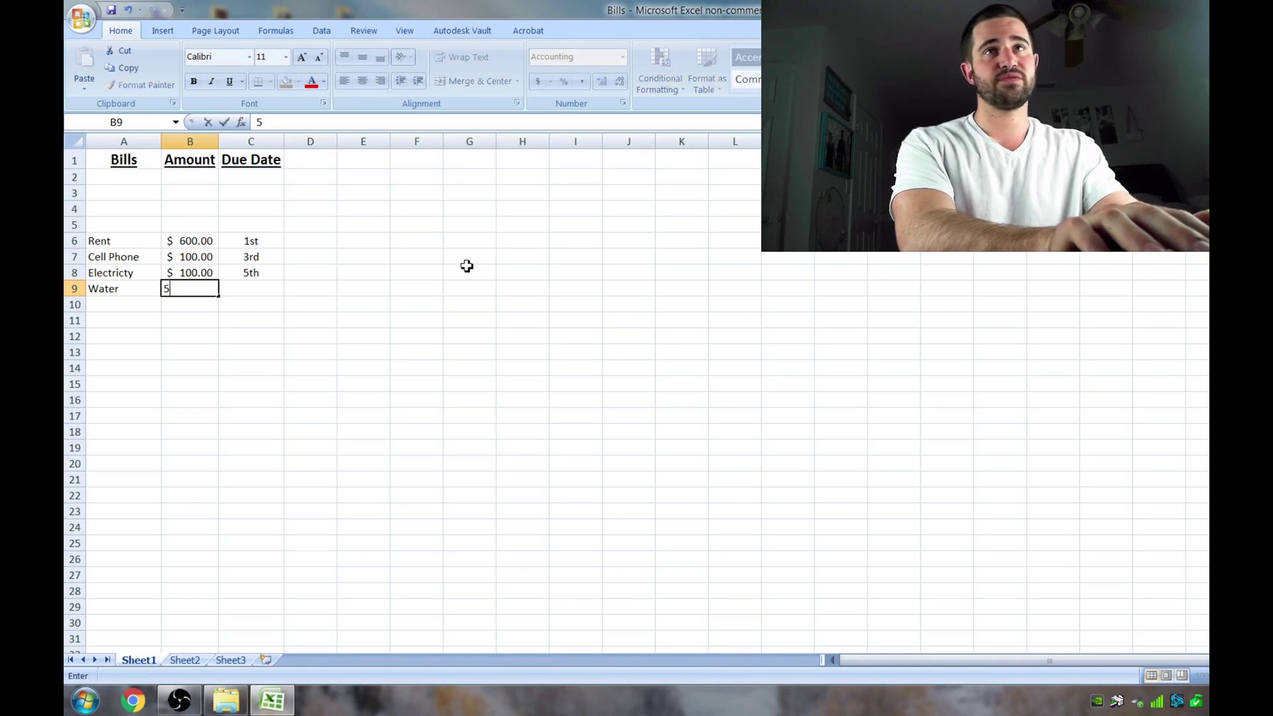
key(Tab)
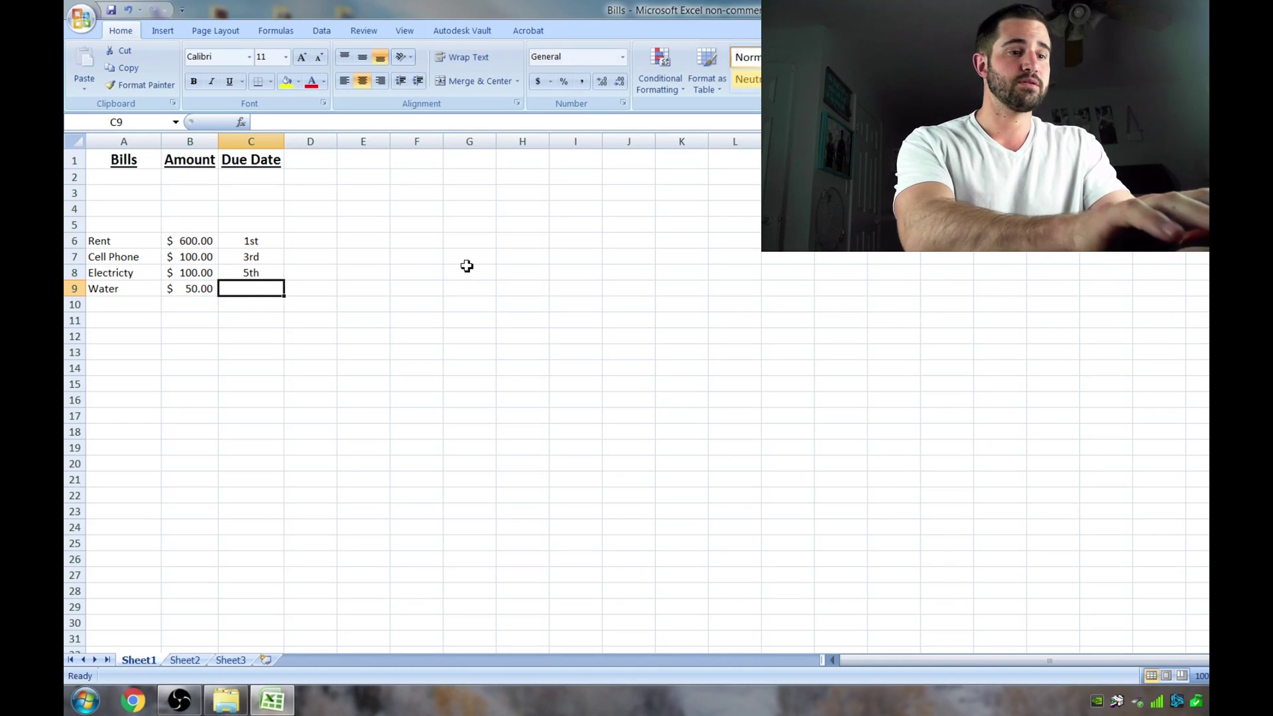
text(7th)
key(Return)
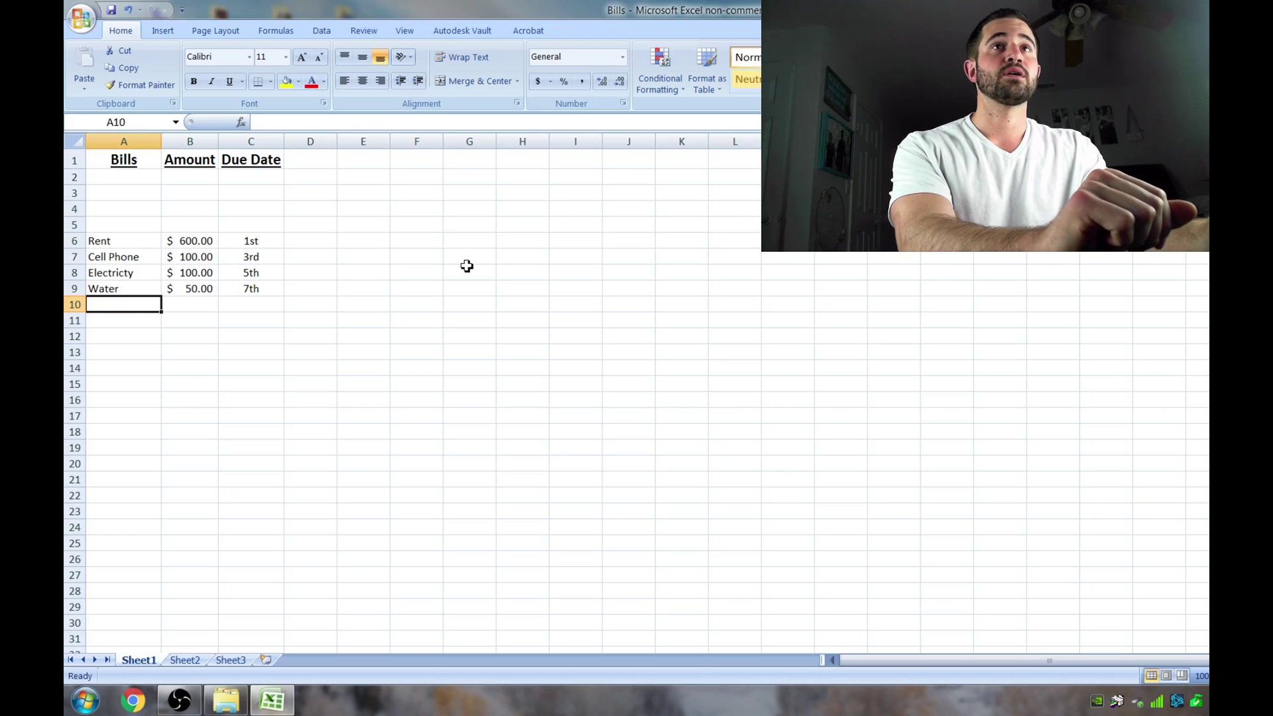
text(Gas)
key(Tab)
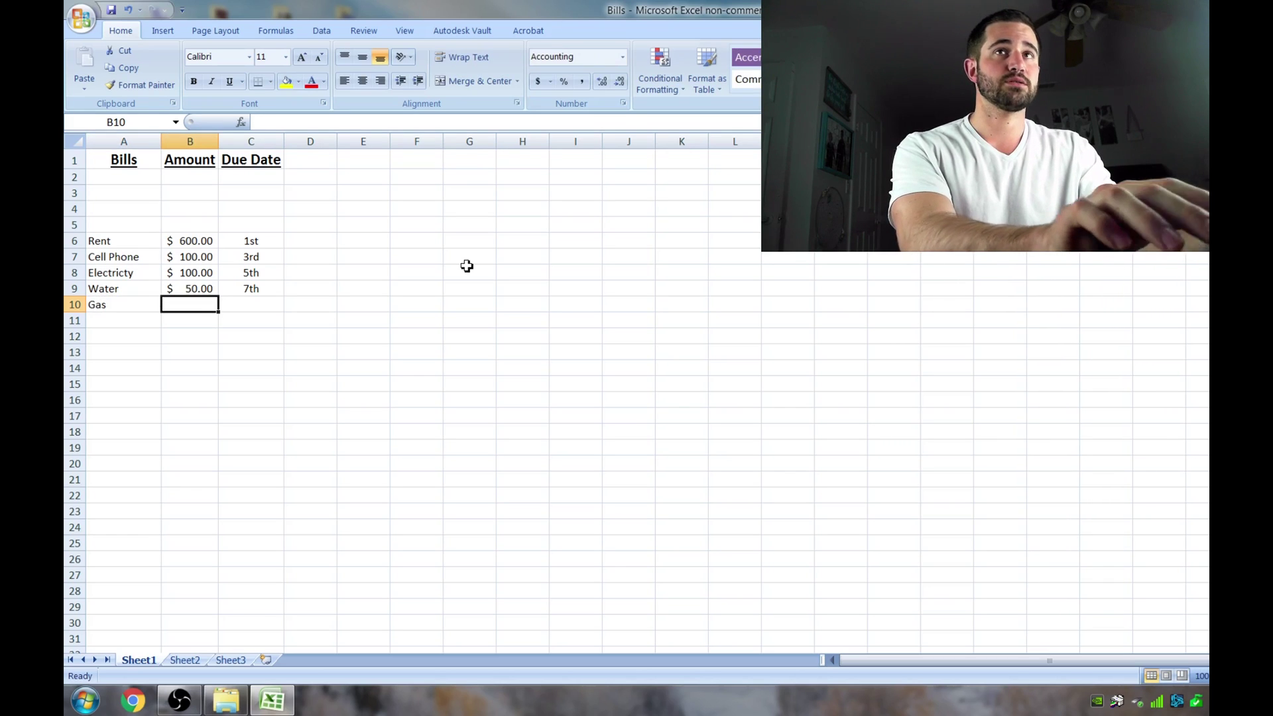
text(50)
key(Tab)
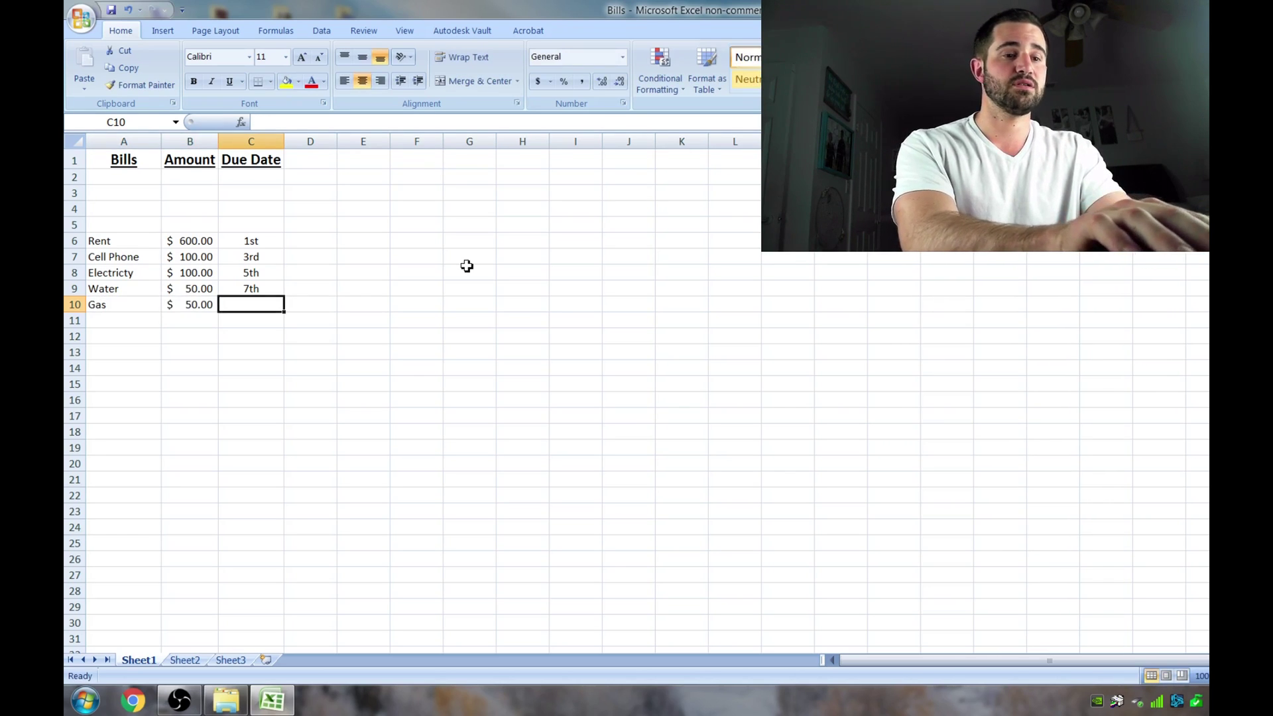
text(9th)
key(Return)
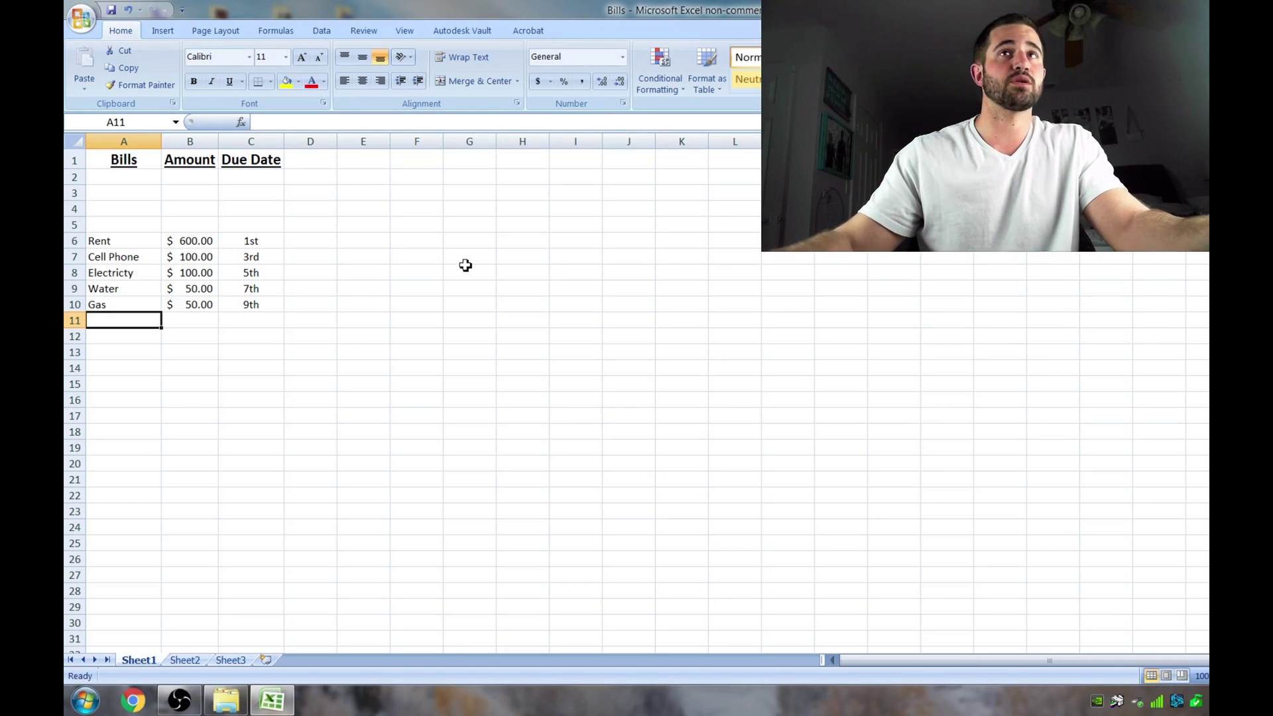
Add Car Payment 300 due 14th and Car Insurance 100 due 18th in rows 11–12.
click(272, 238)
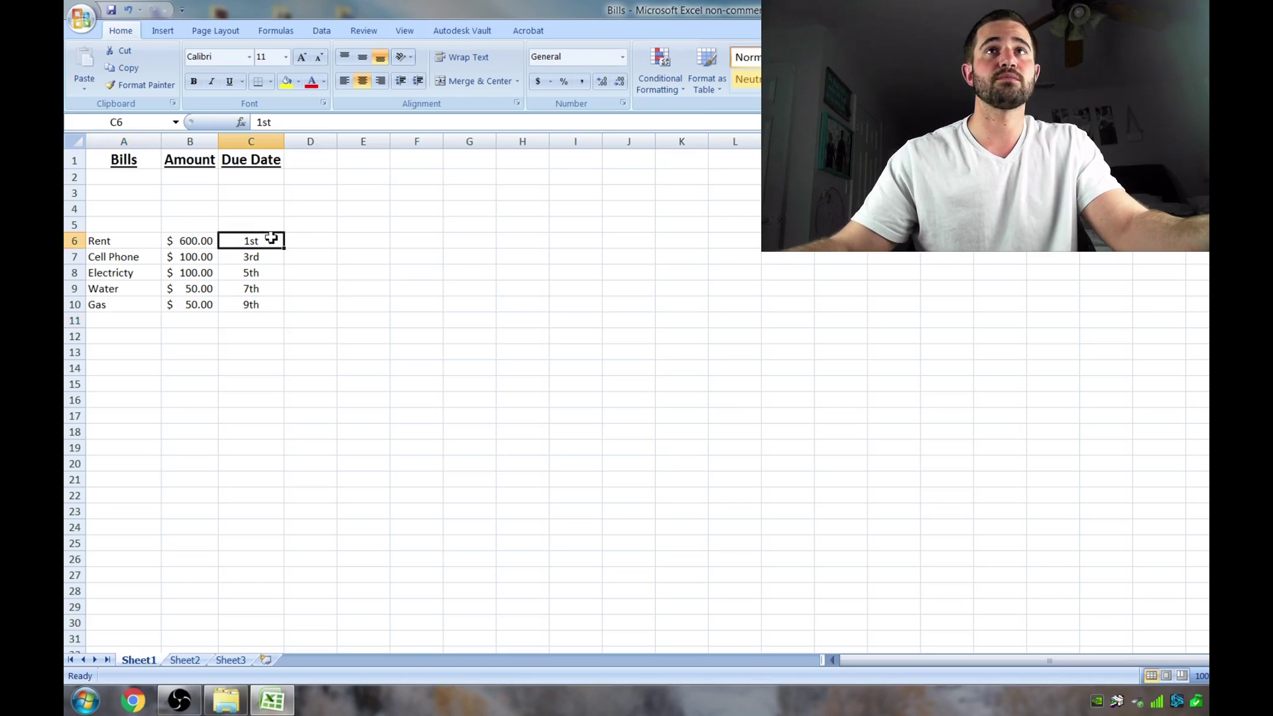
click(132, 318)
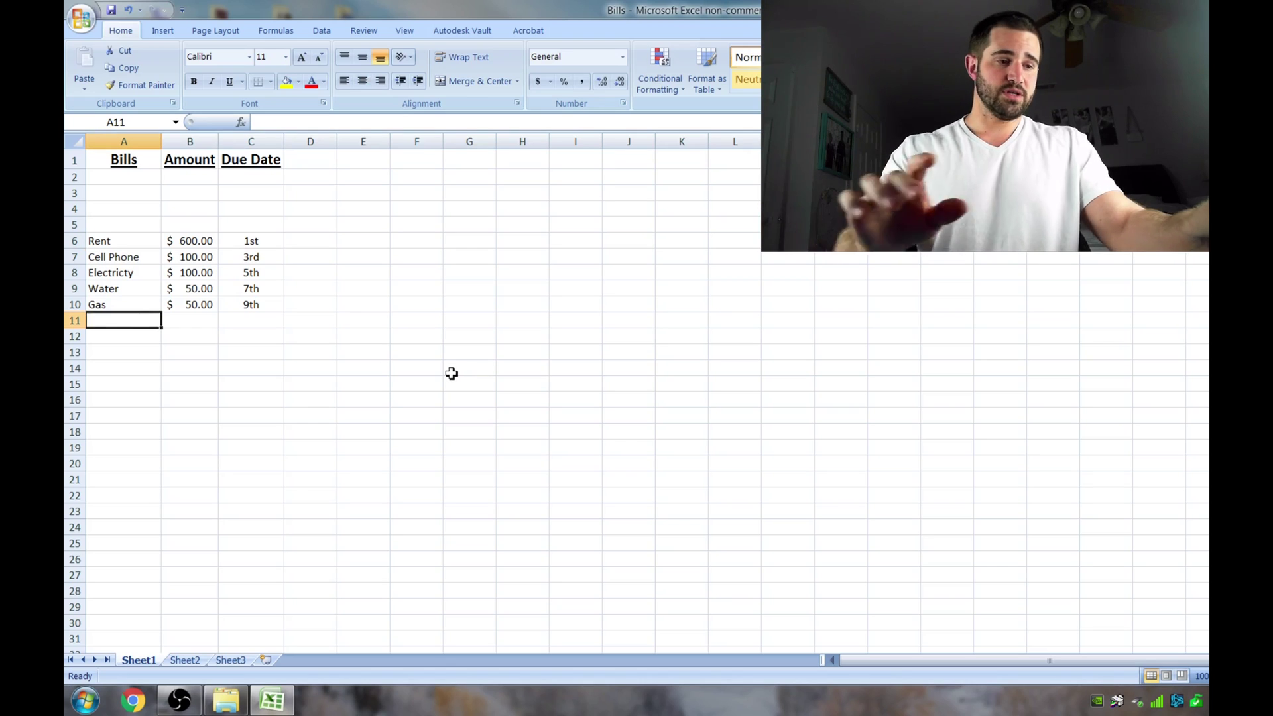
text(Car)
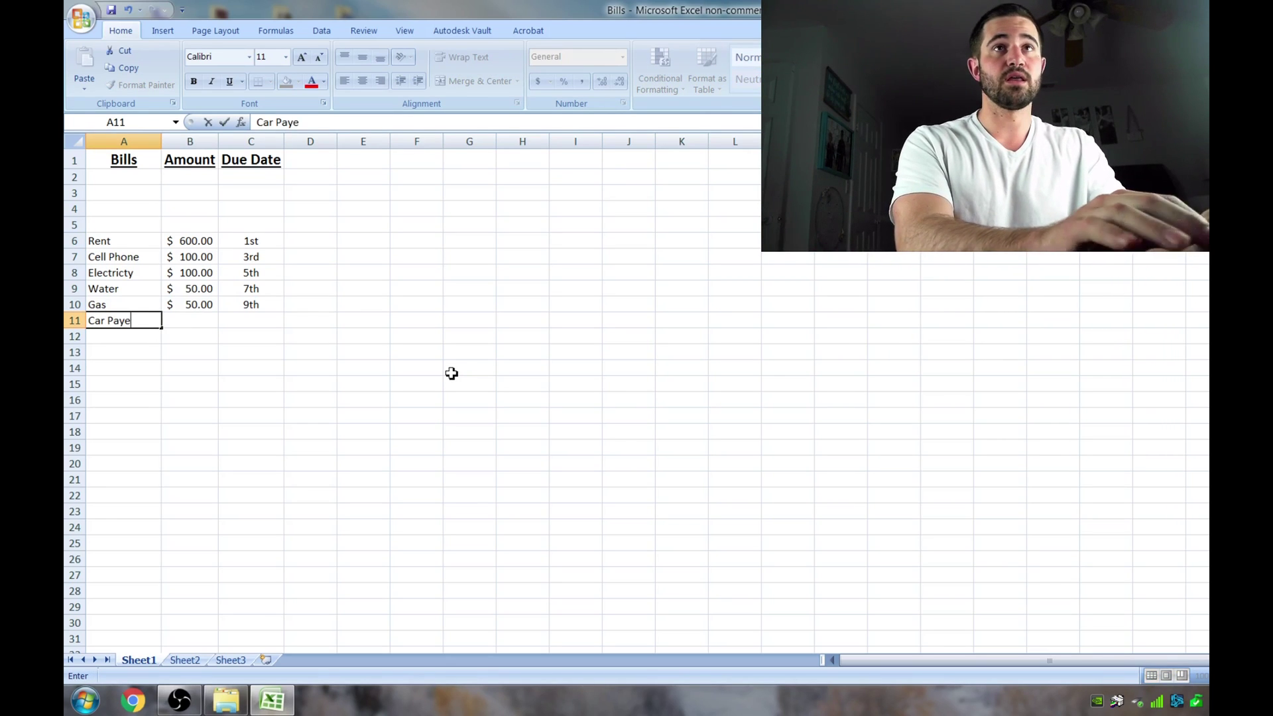
text( Payment)
key(Tab)
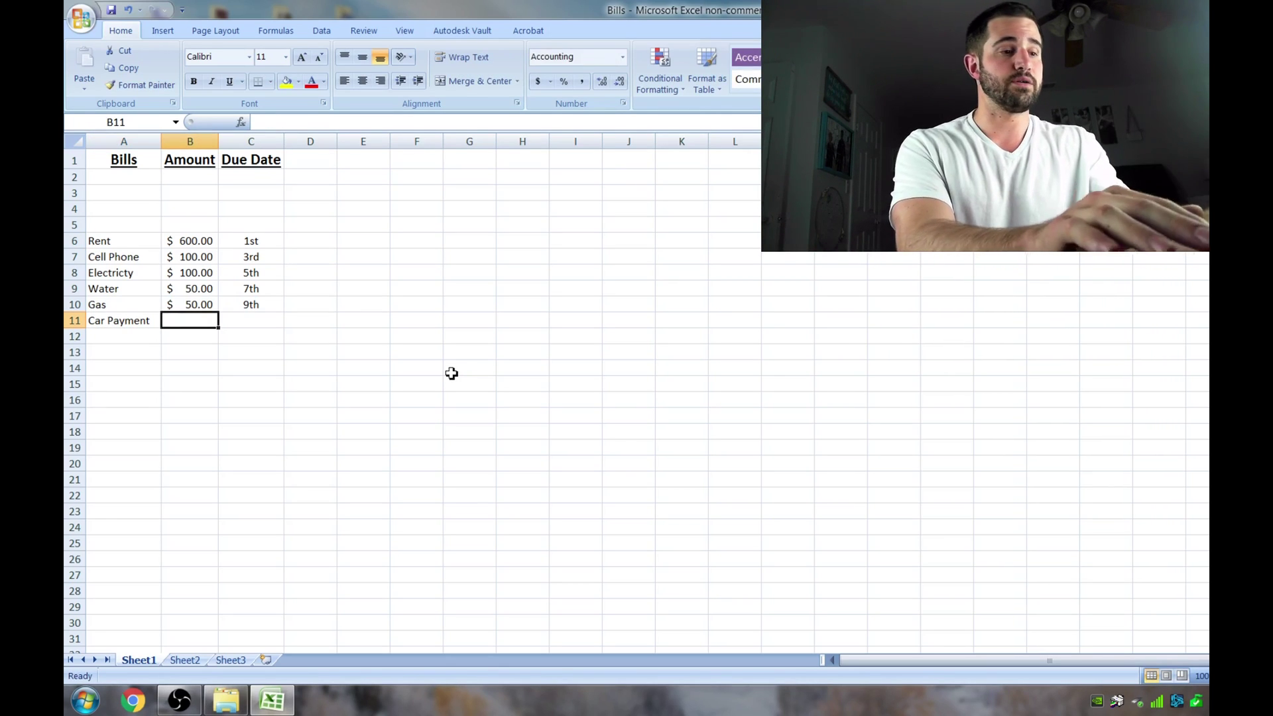
text(300)
key(Tab)
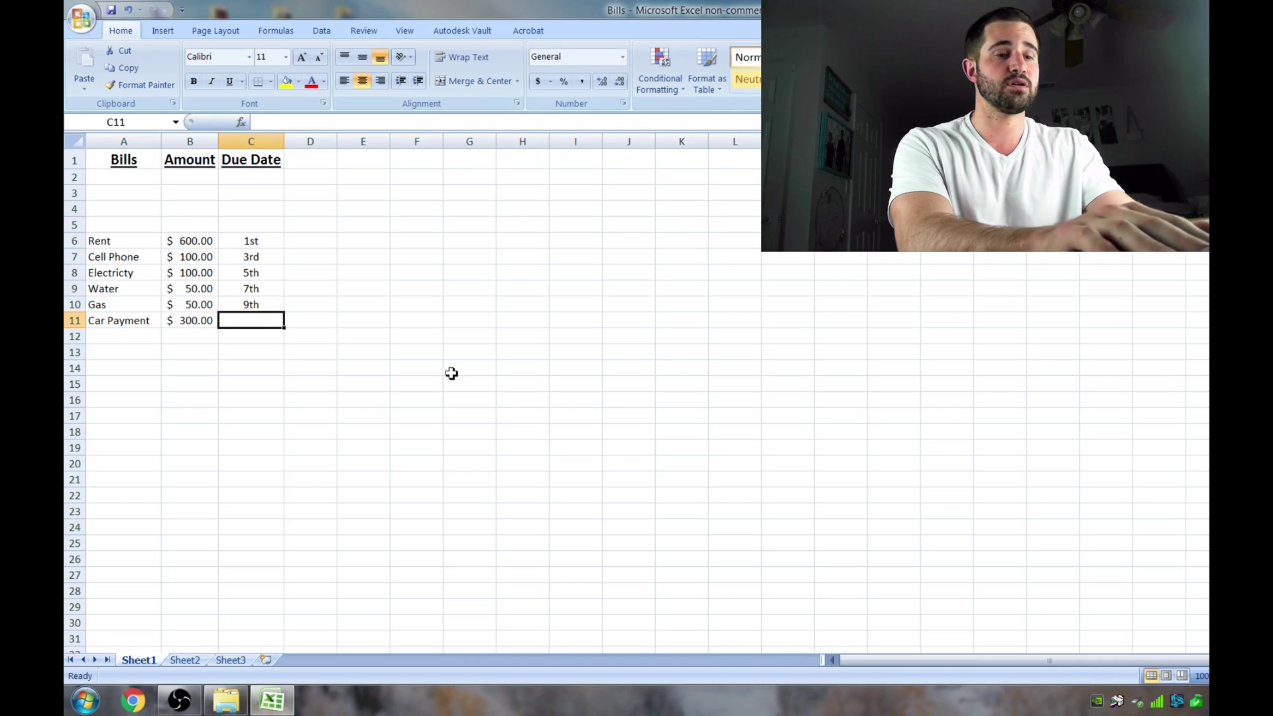
text(14th)
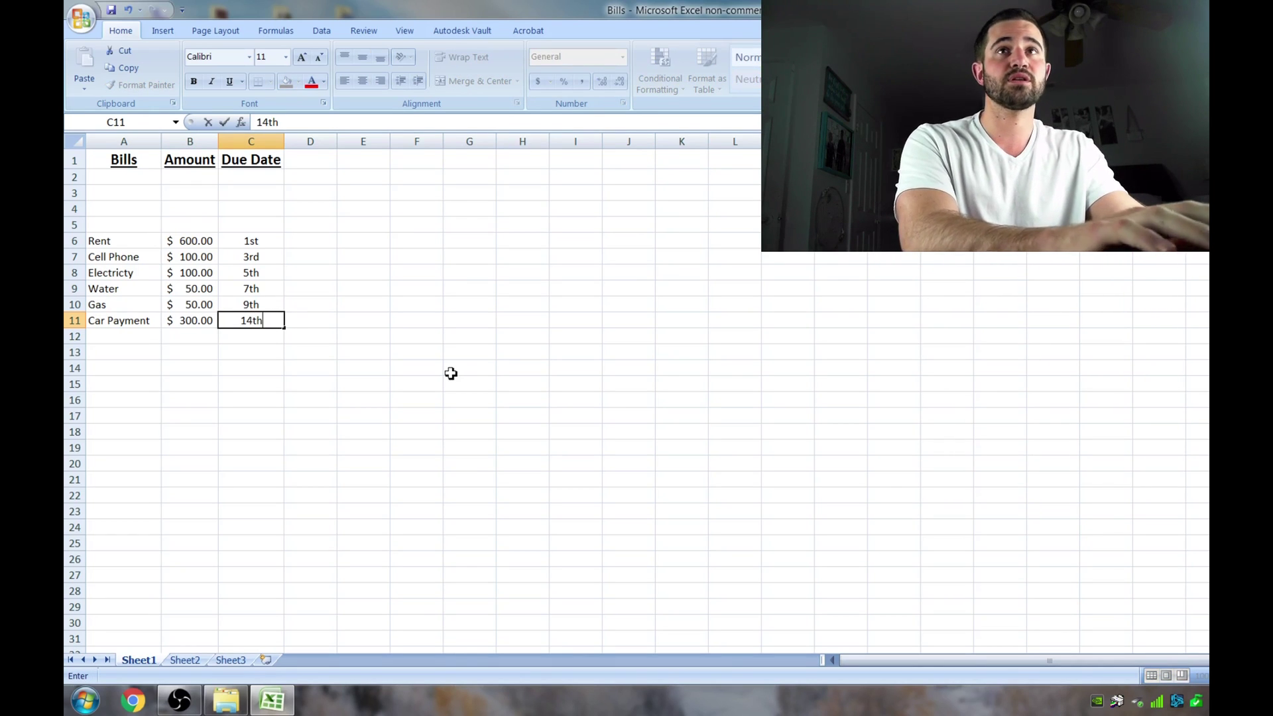
key(Return)
text(Car Insurance)
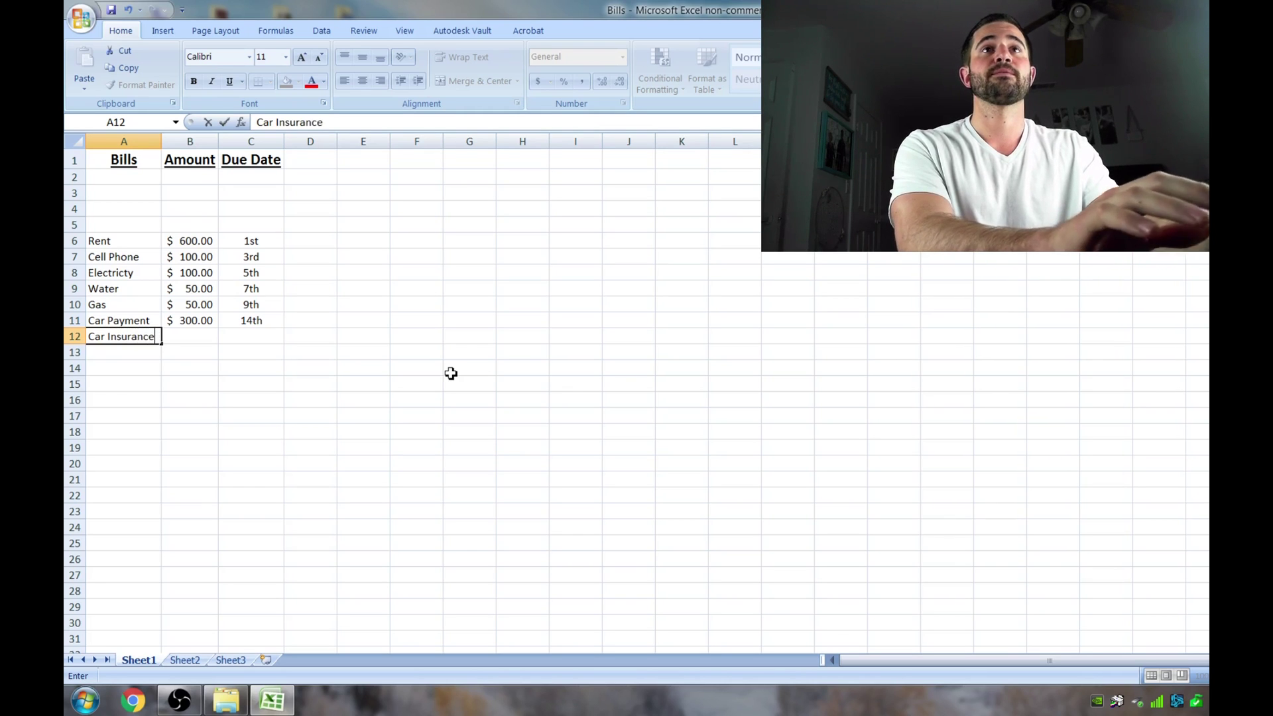
key(Tab)
text(100)
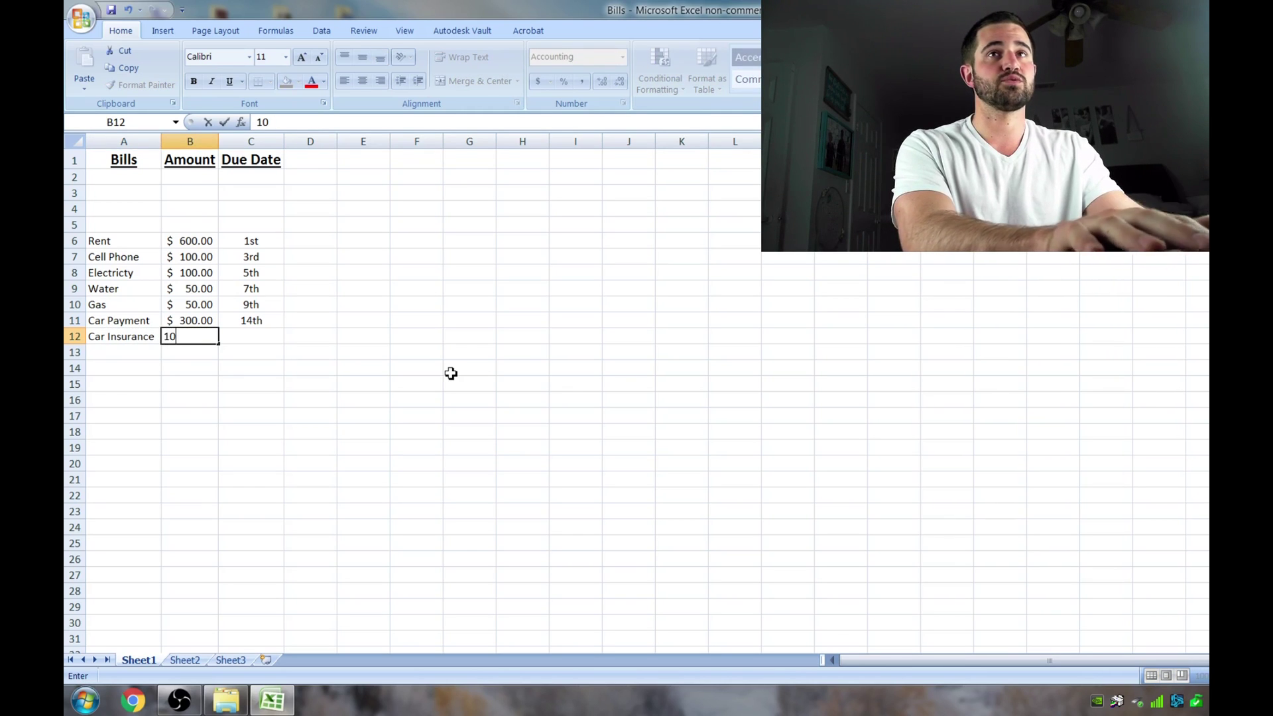
key(Tab)
text(18)
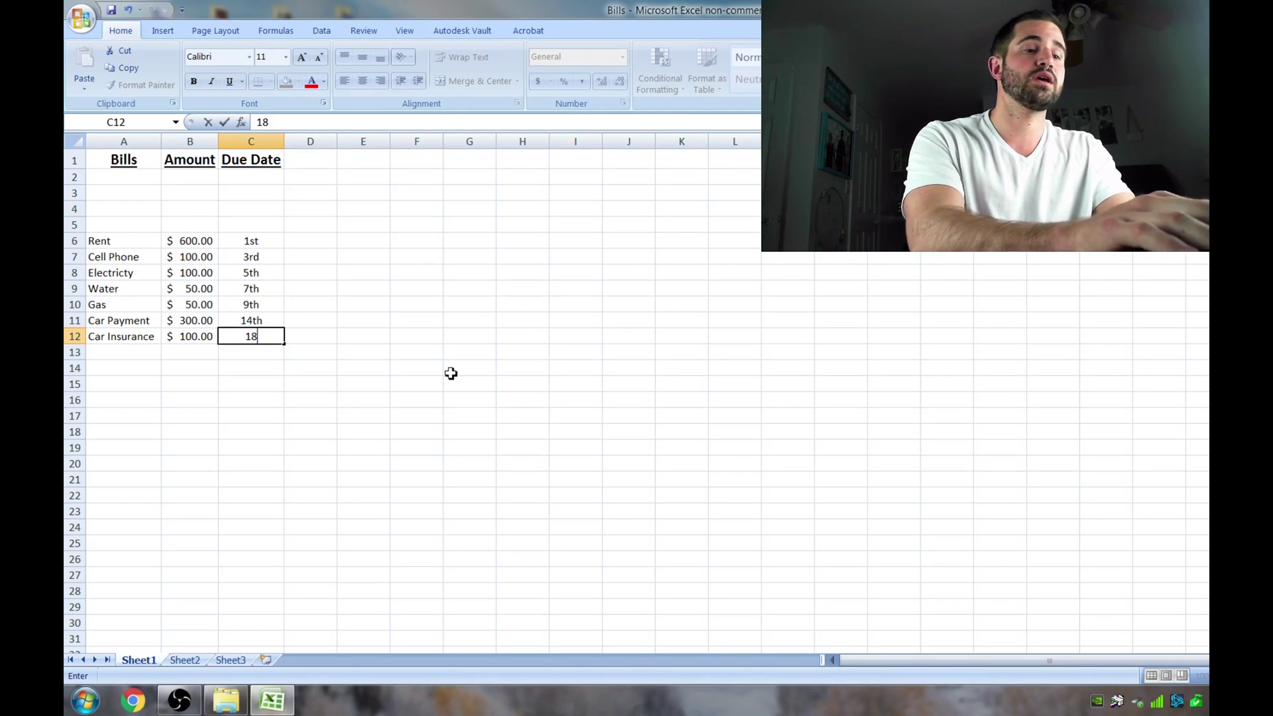
key(Return)
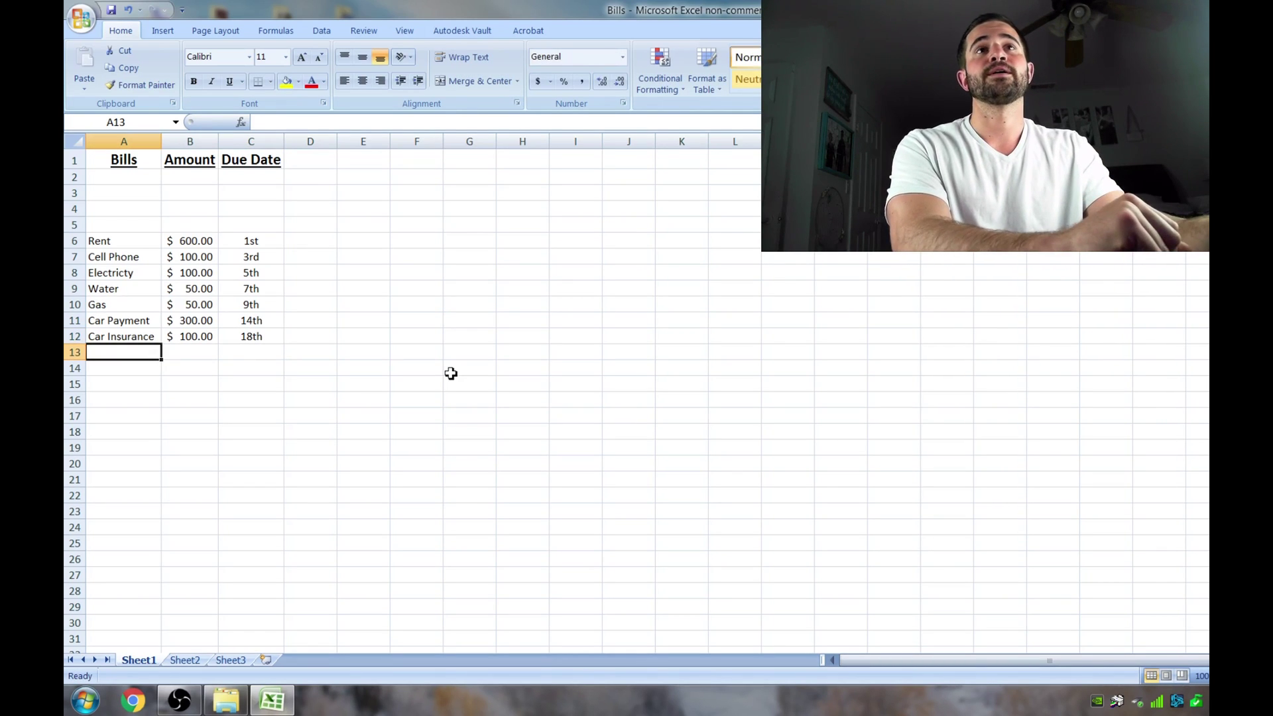
Add Internet in row 13 with amount 60, due 20th.
text(Interne)
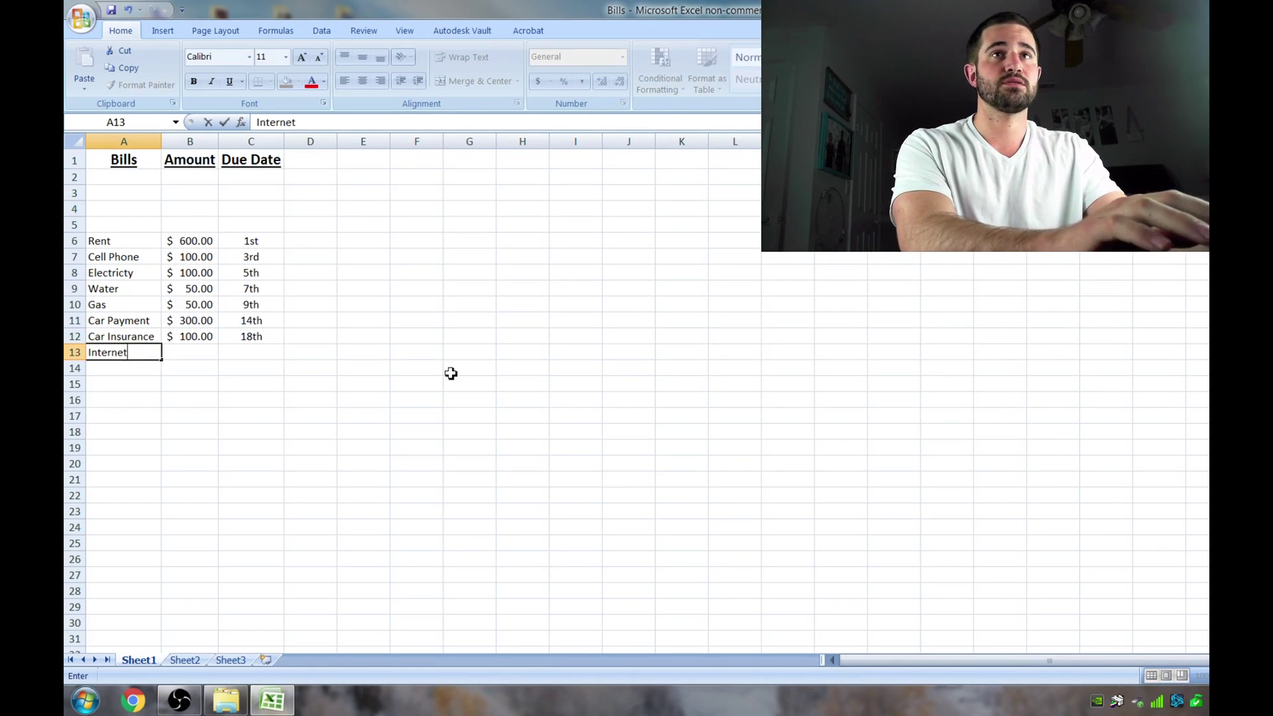
text(t)
key(Tab)
text(60)
key(Tab)
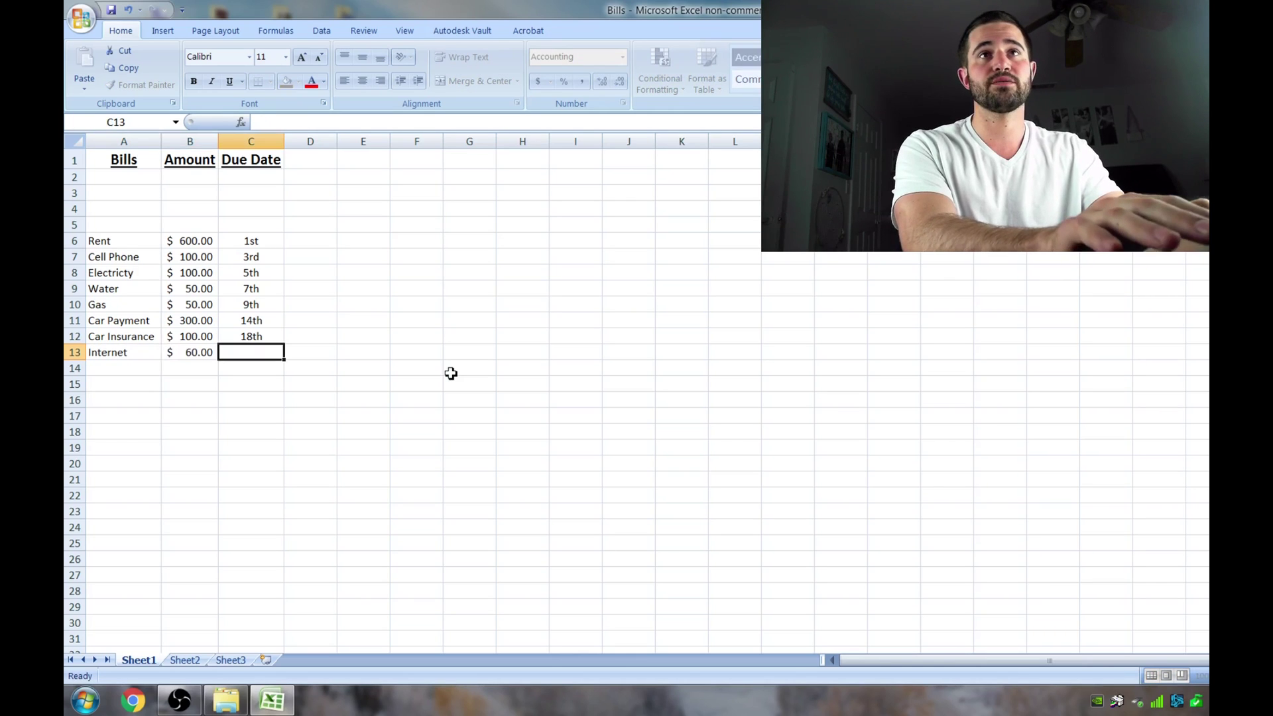
text(20th)
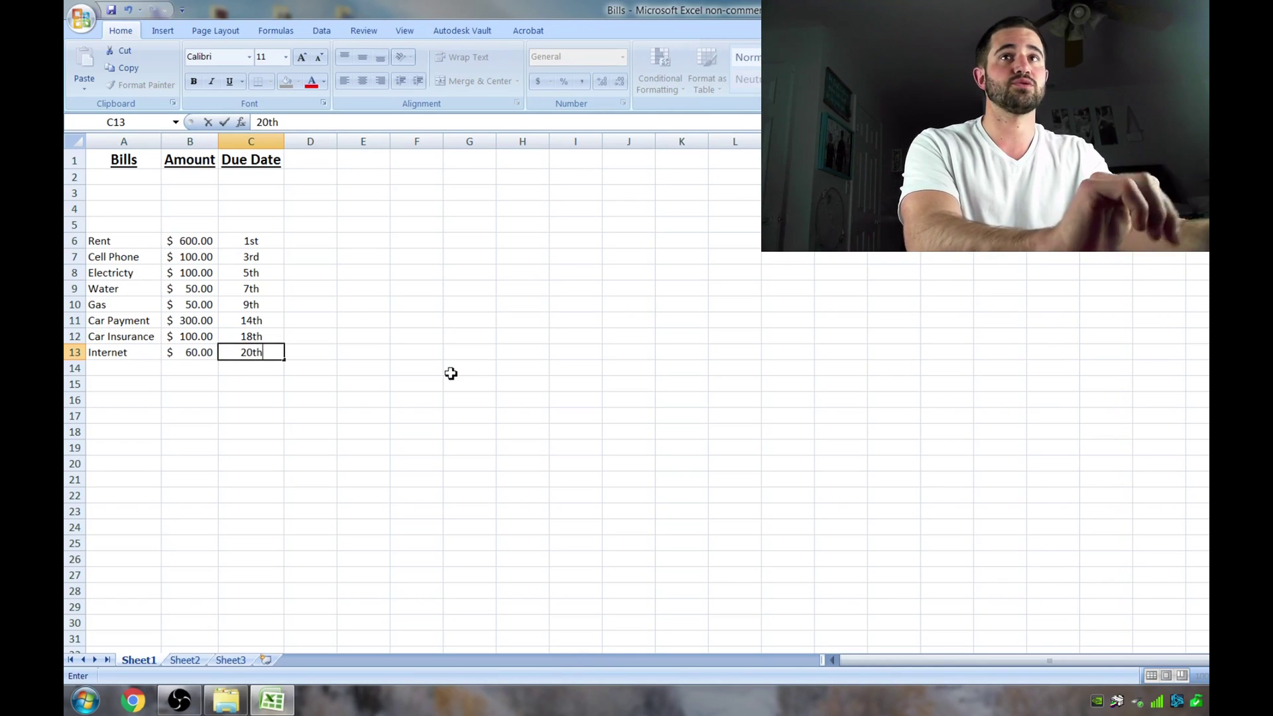
key(Return)
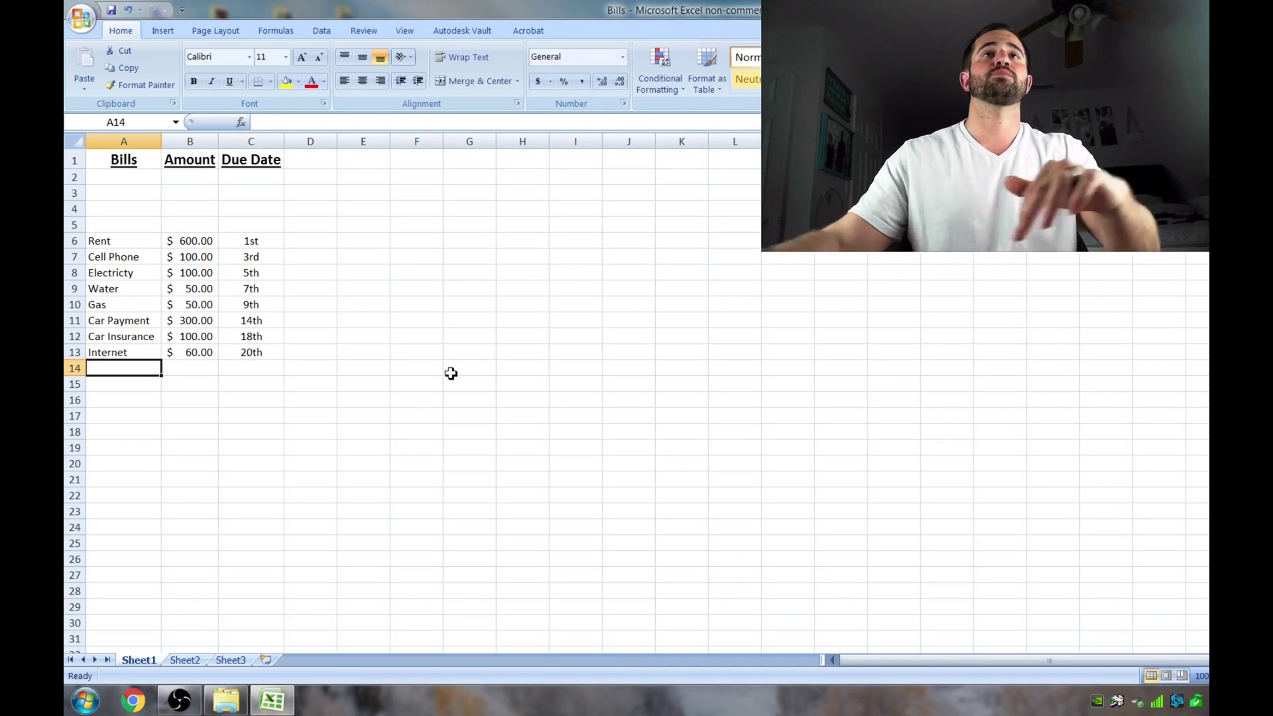
click(206, 272)
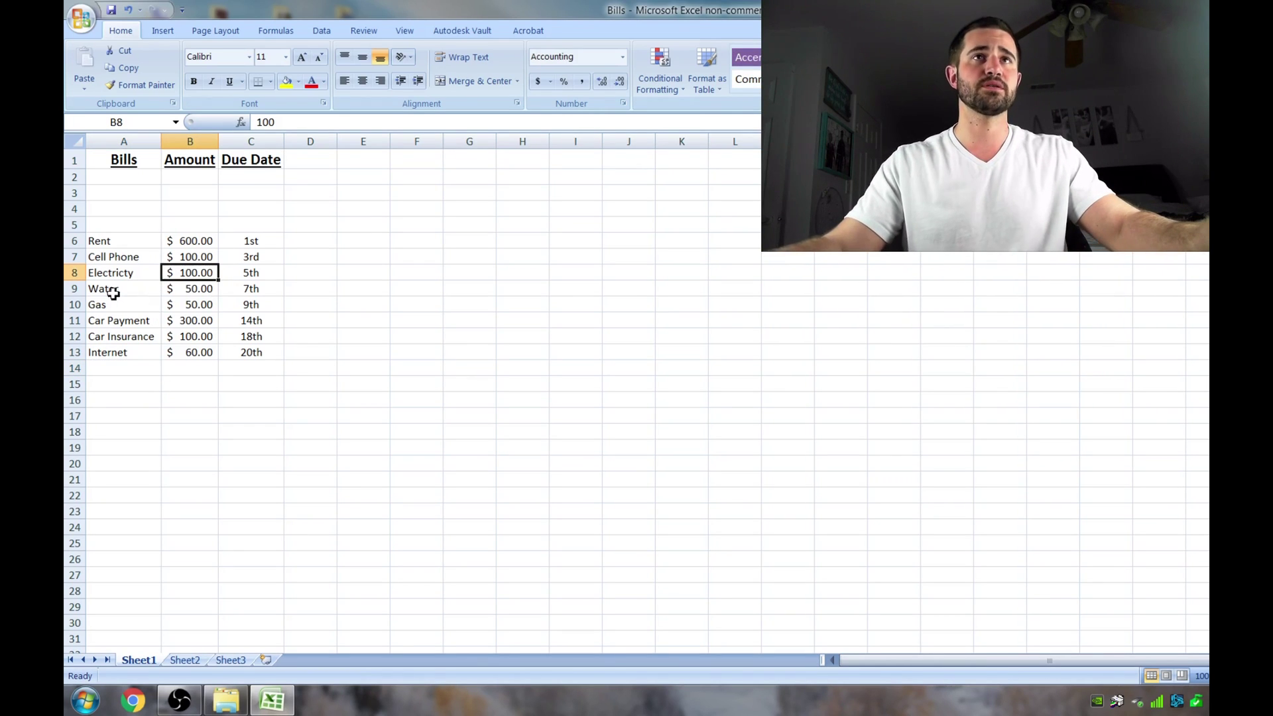
drag(174, 277, 212, 307)
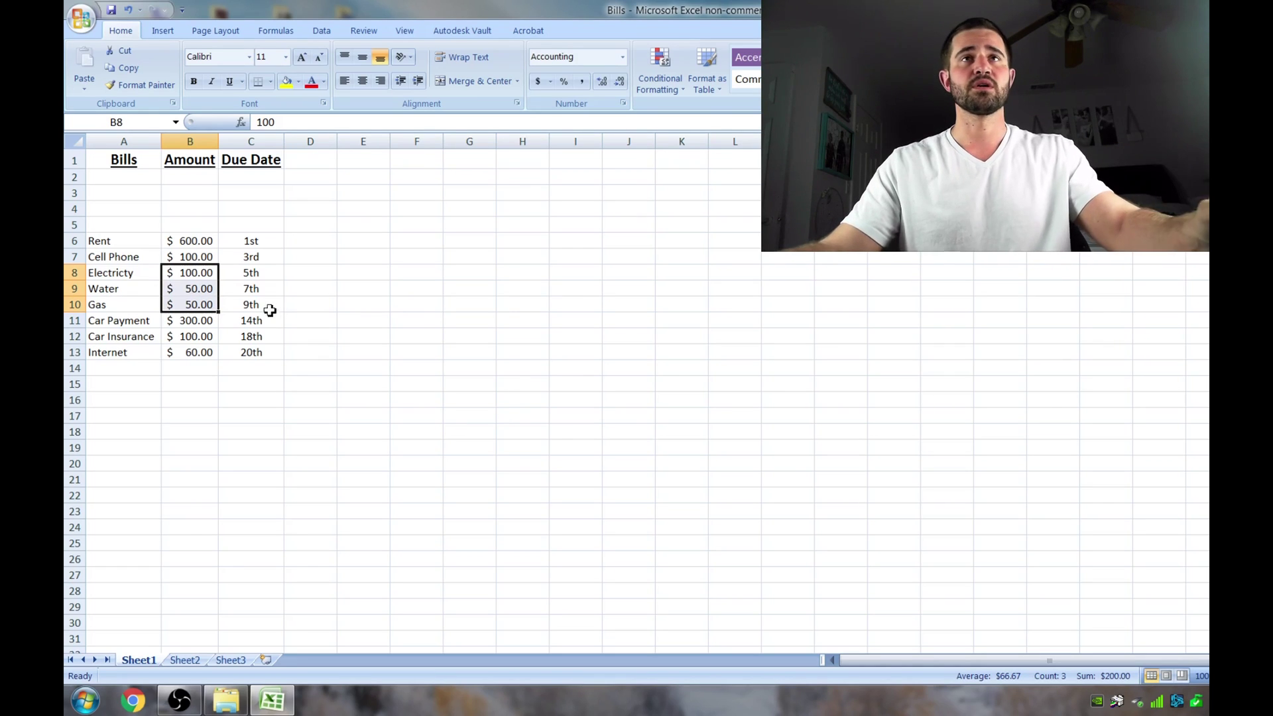
click(179, 279)
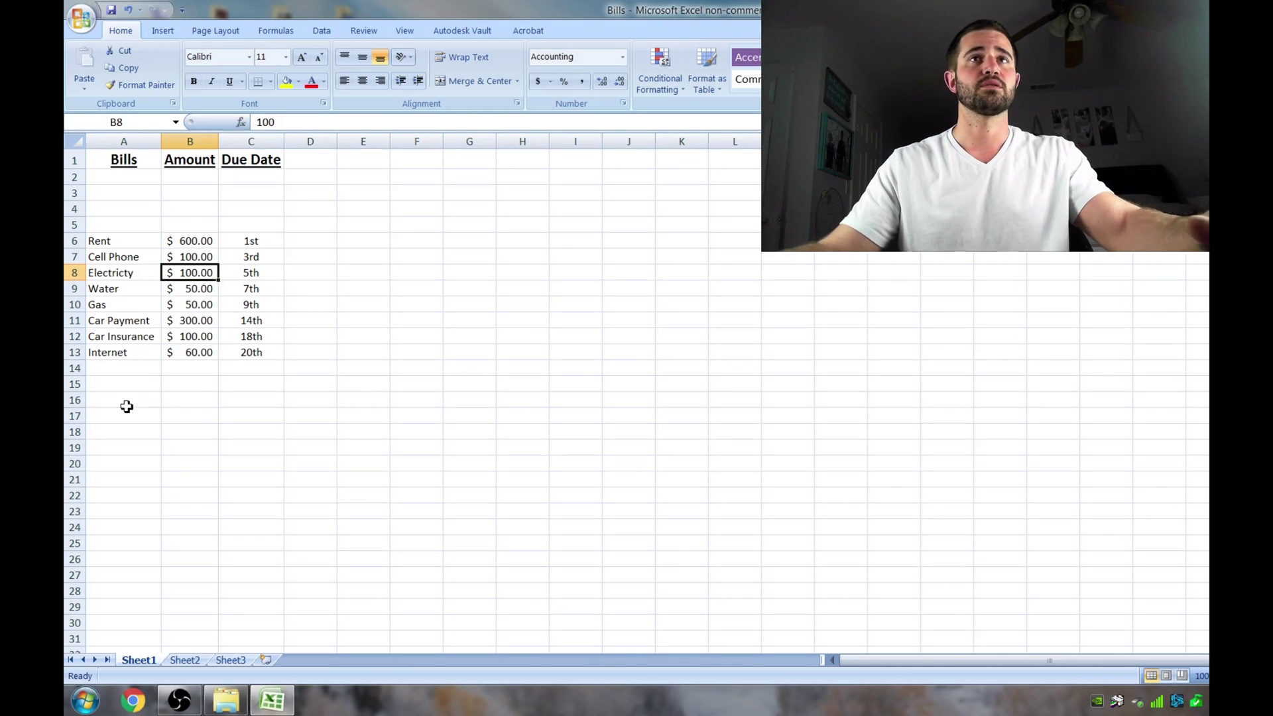
click(106, 210)
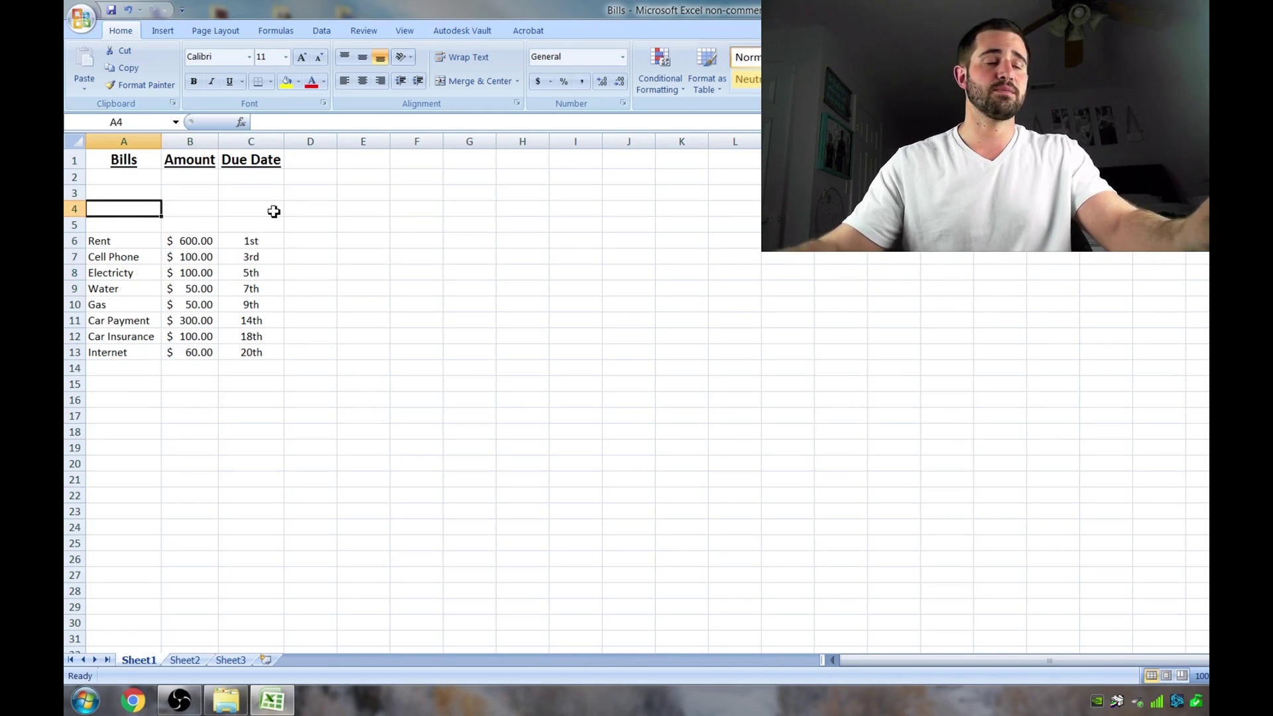
Enter 'Fixed Bills' in A4 and format it 12 pt, bold and underlined.
text(z)
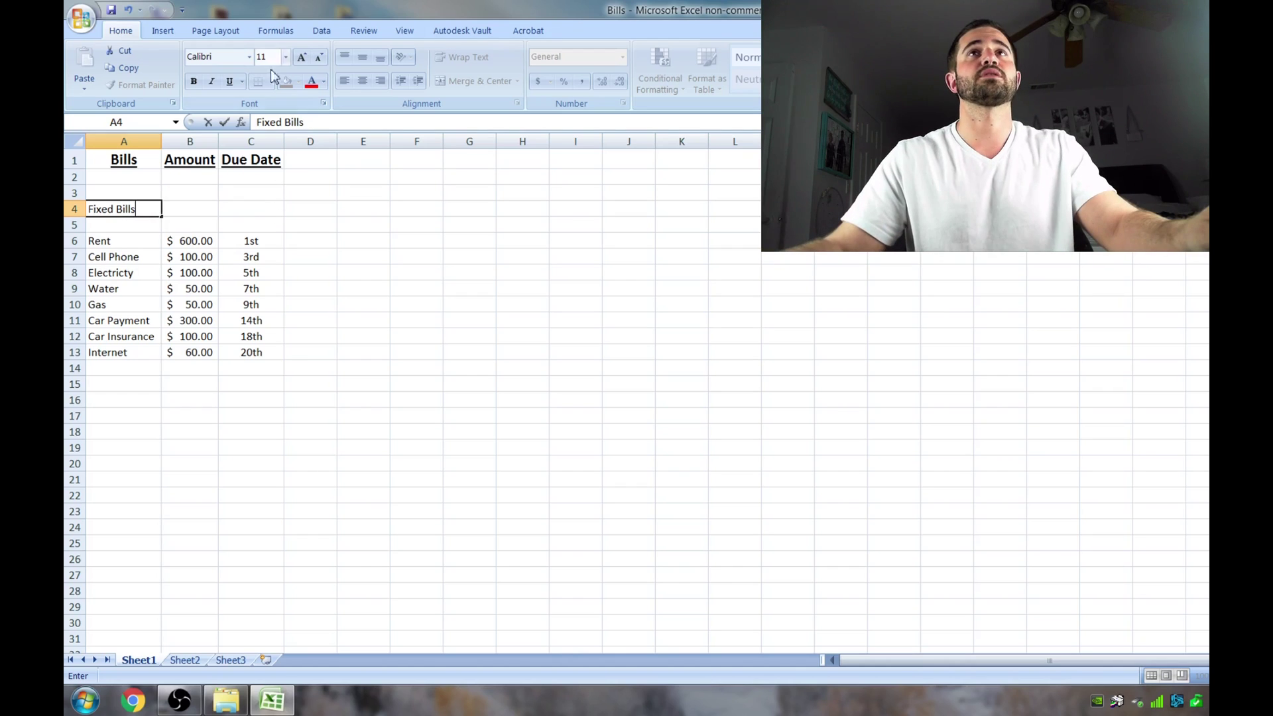
click(303, 58)
click(270, 208)
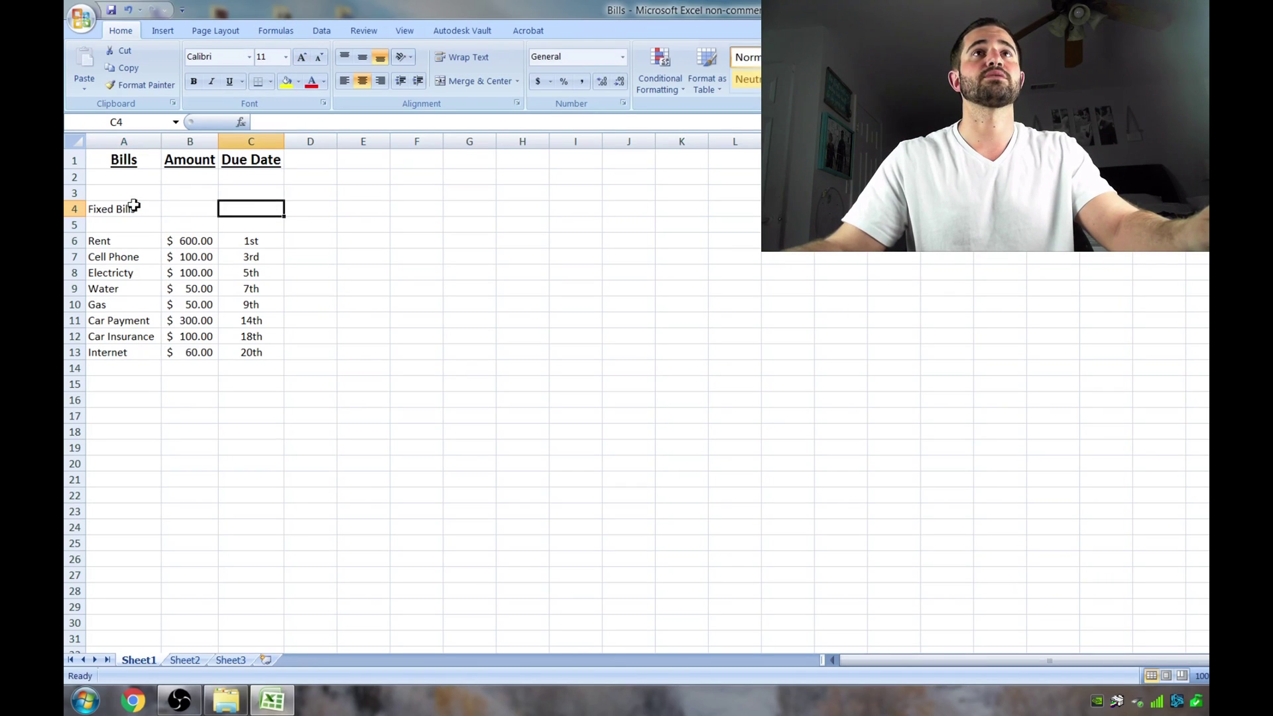
click(133, 208)
click(303, 58)
click(193, 81)
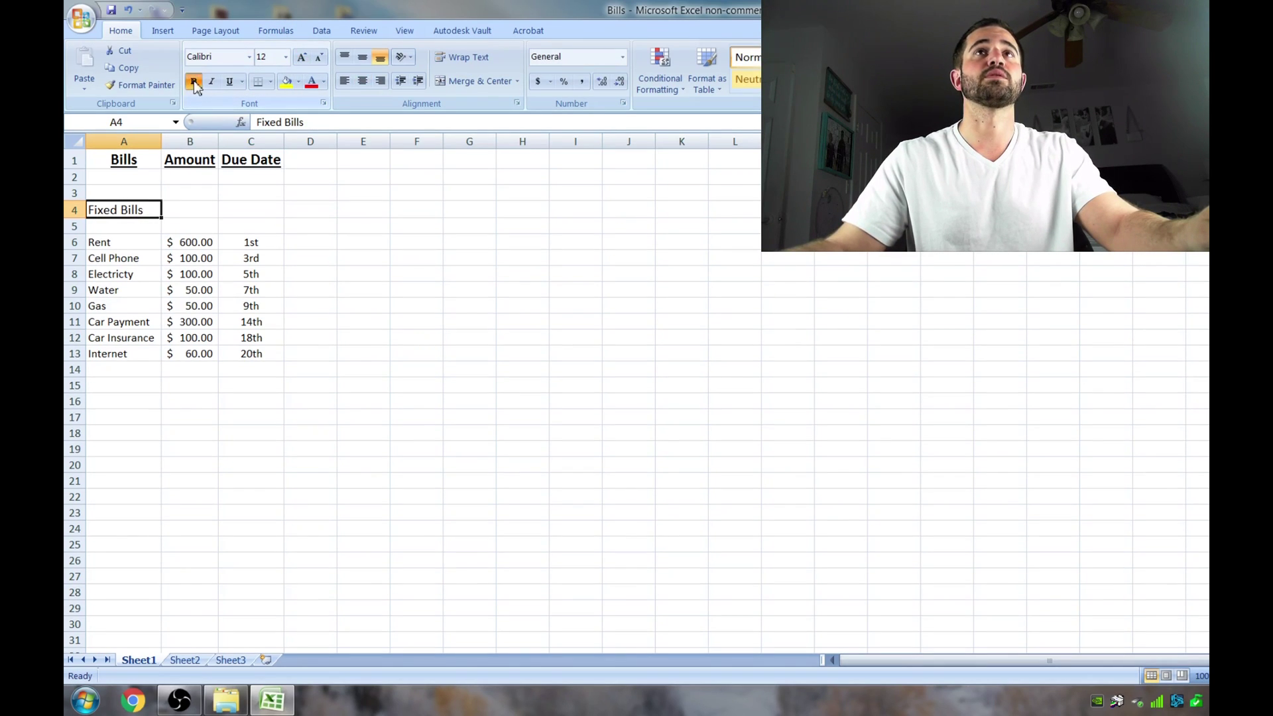
click(229, 80)
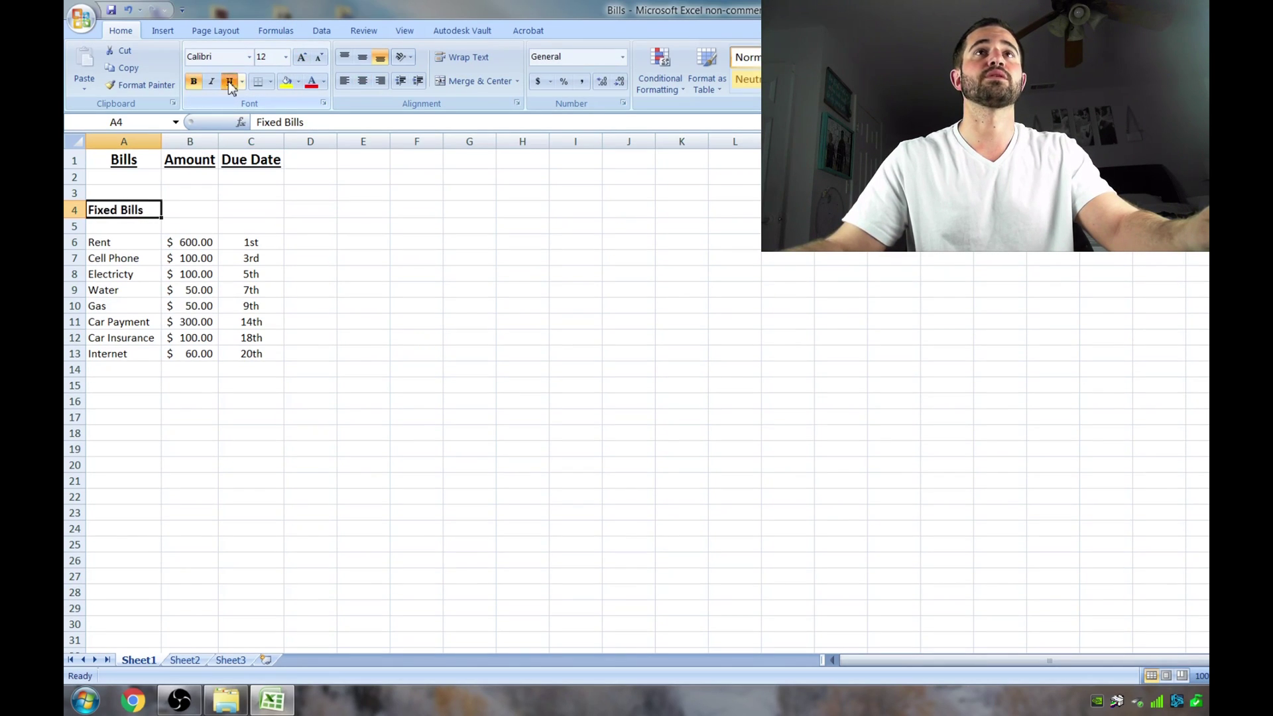
click(126, 415)
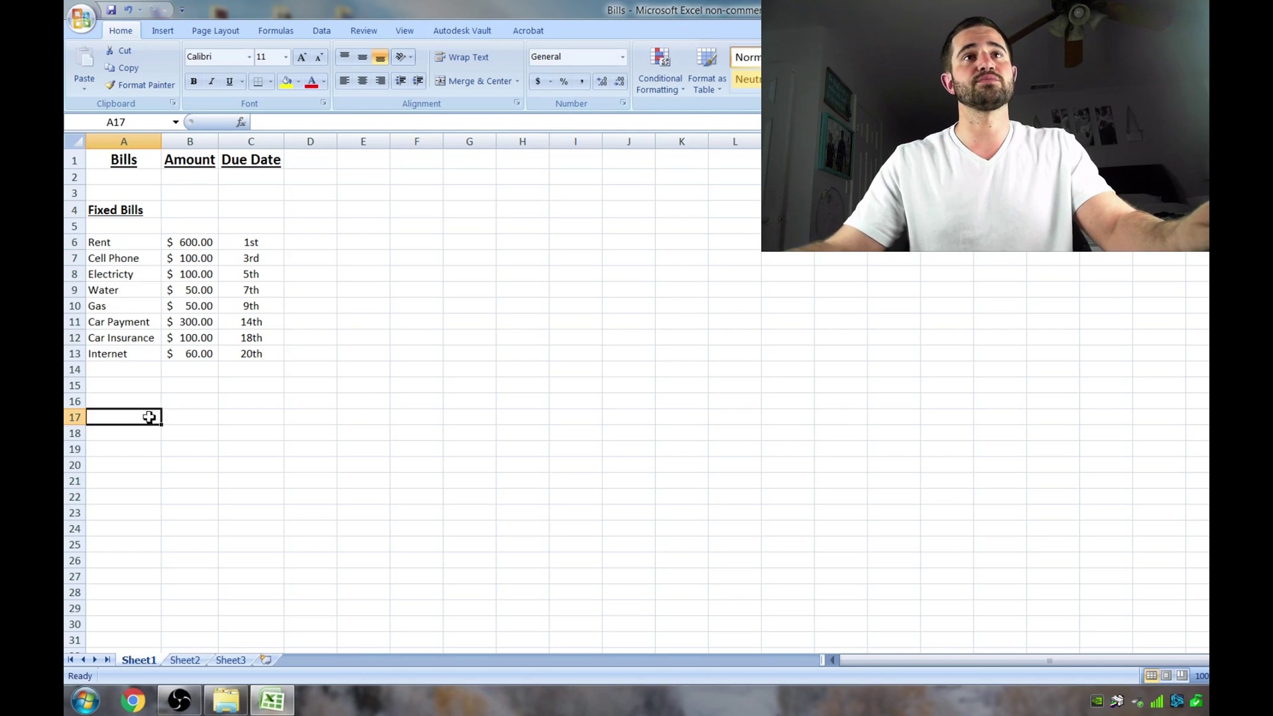
click(129, 401)
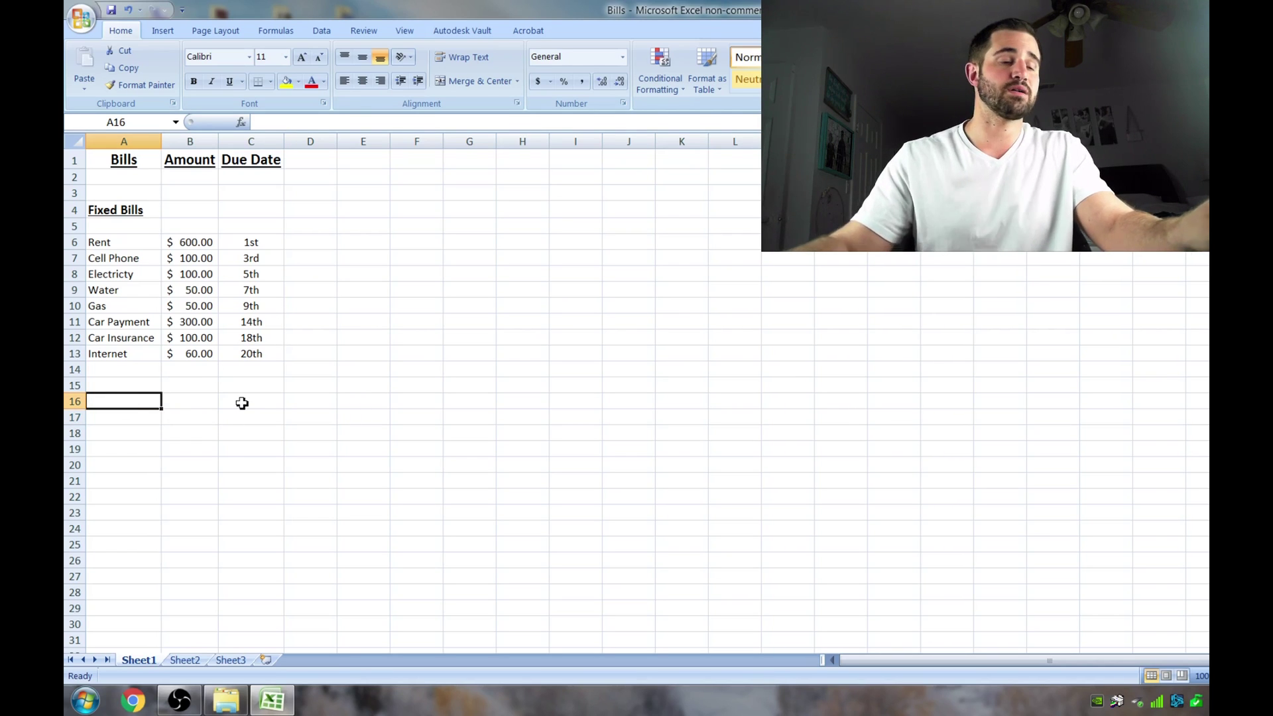
Enter 'Variable Bills' in A16, make it 12 pt bold underlined, and autofit column A.
text(Variable Bills)
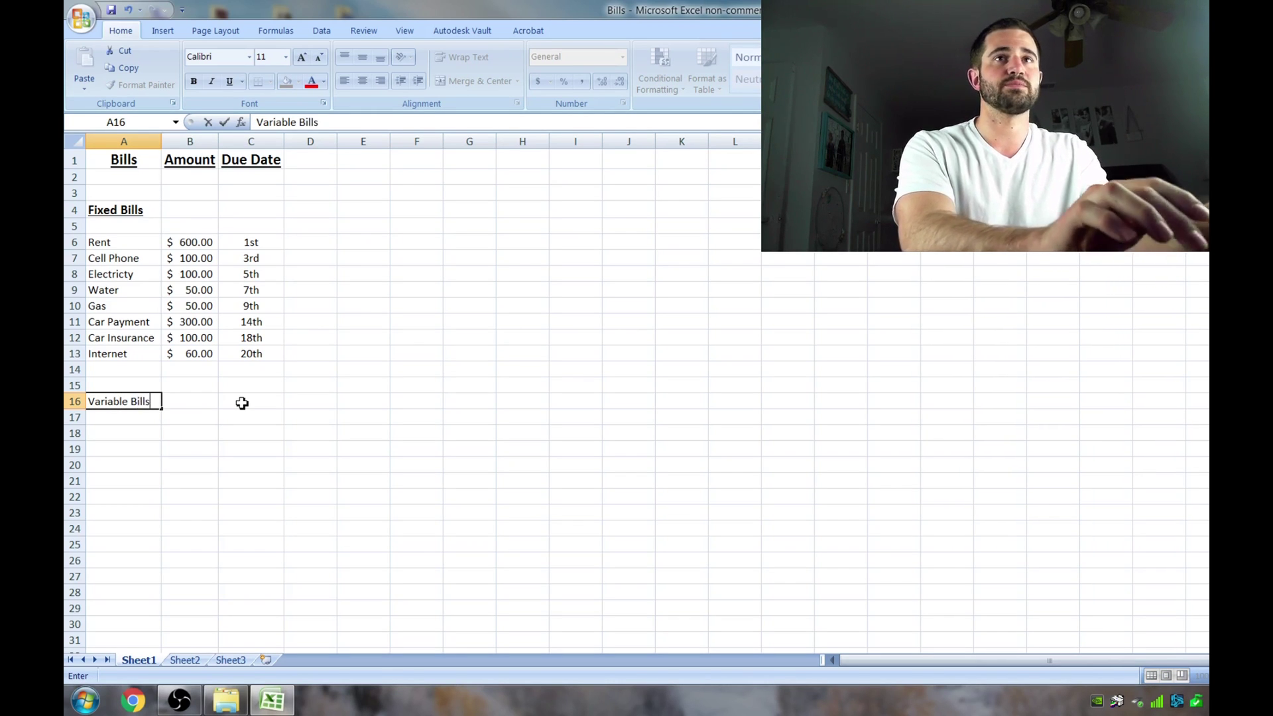
key(Return)
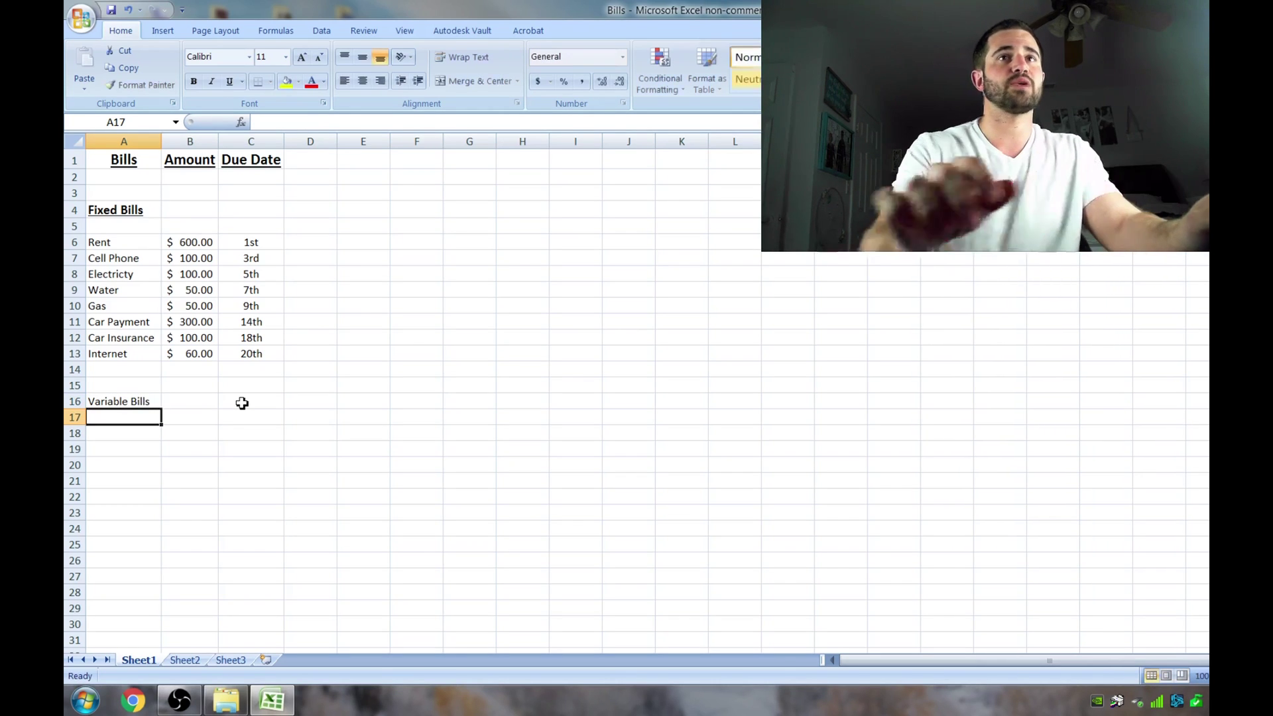
click(136, 400)
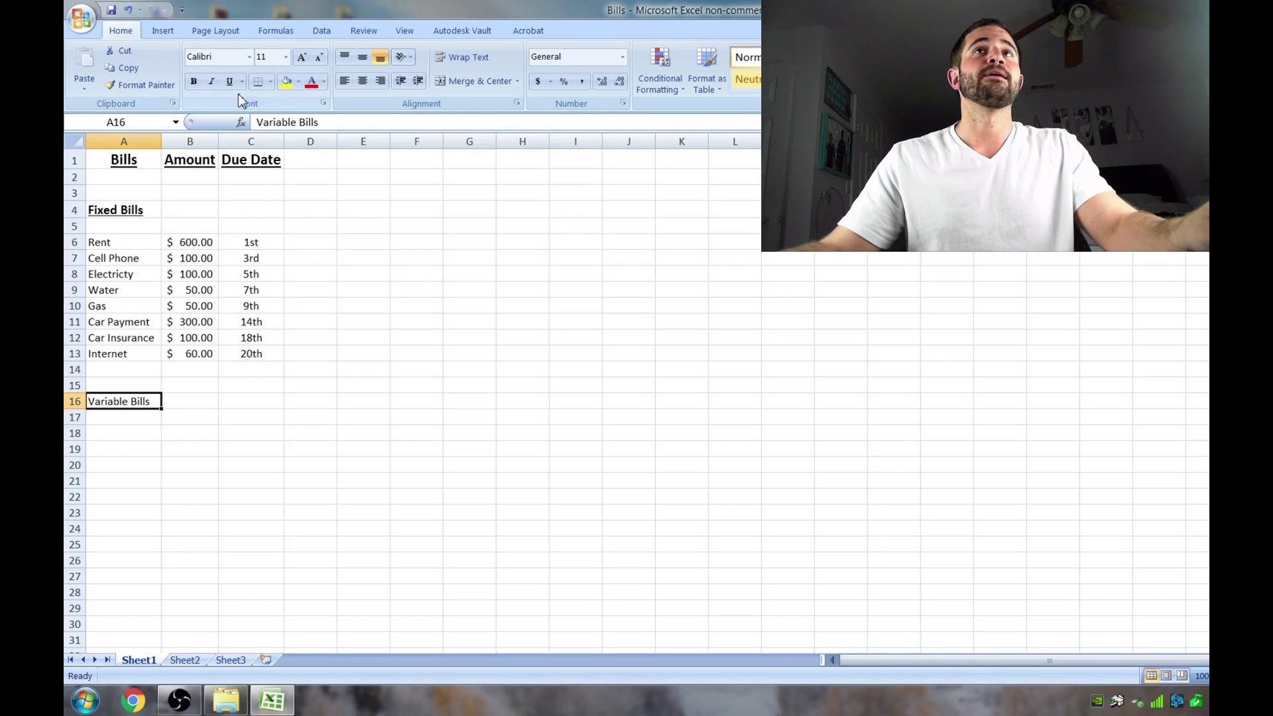
click(302, 57)
click(193, 80)
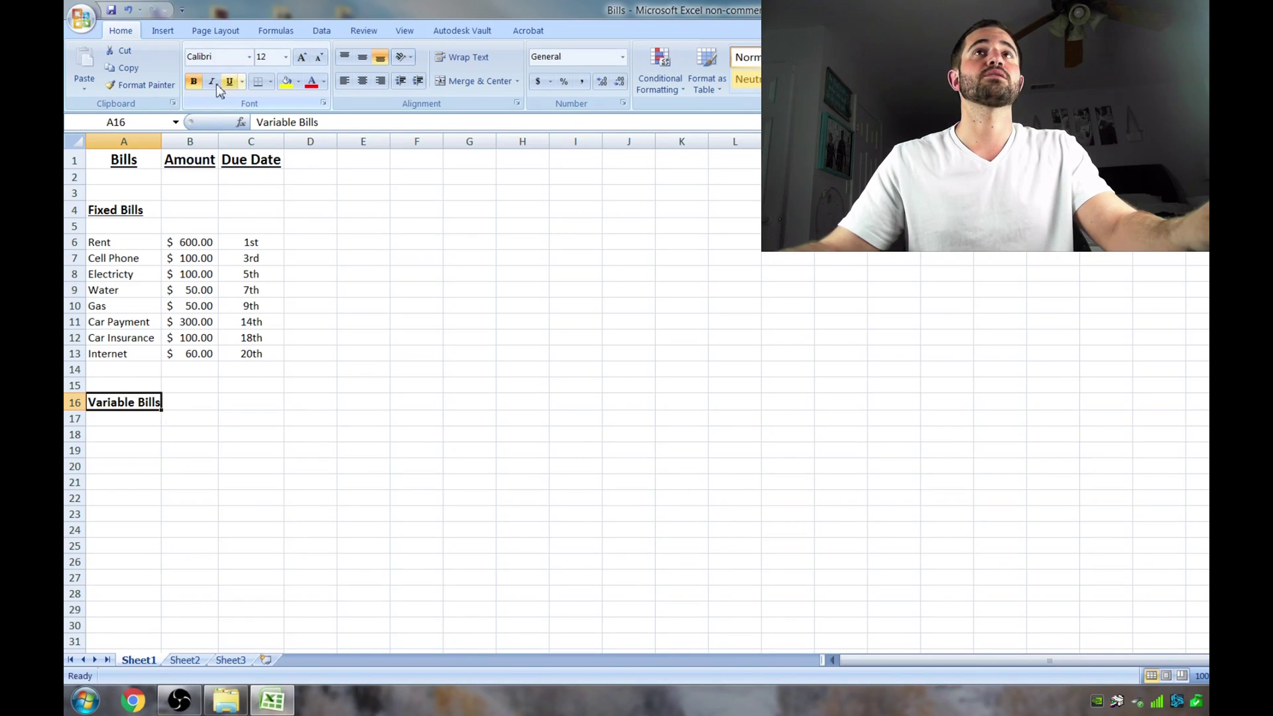
click(229, 81)
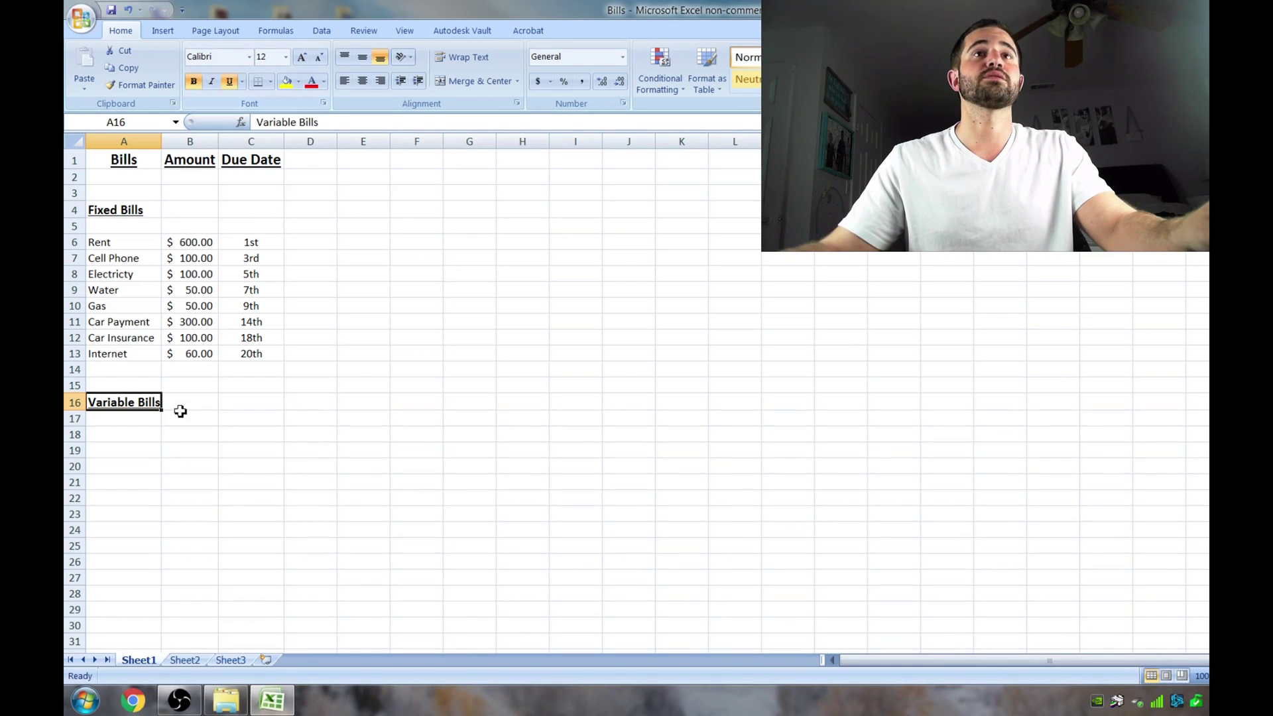
double_click(161, 141)
click(151, 433)
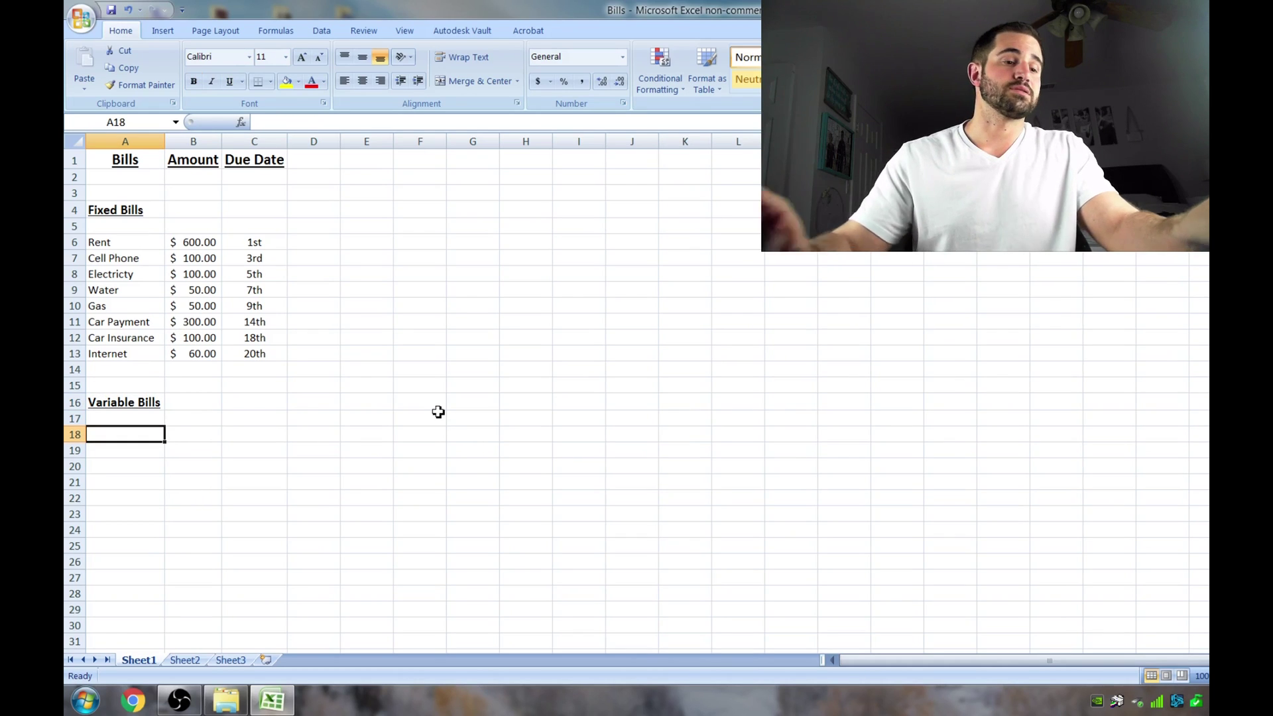
Enter Gas Station 240, Grocery Store 300 and Fast Food 300 in rows 18–20.
text(Gas Station)
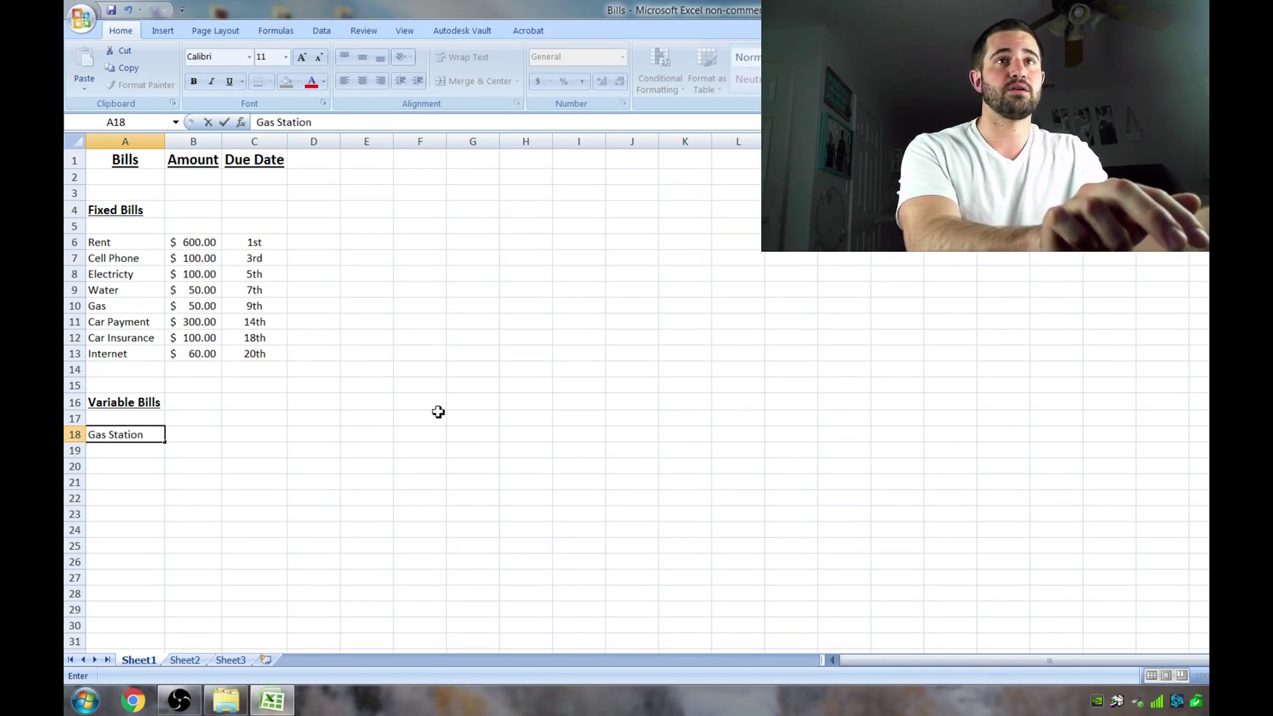
key(Tab)
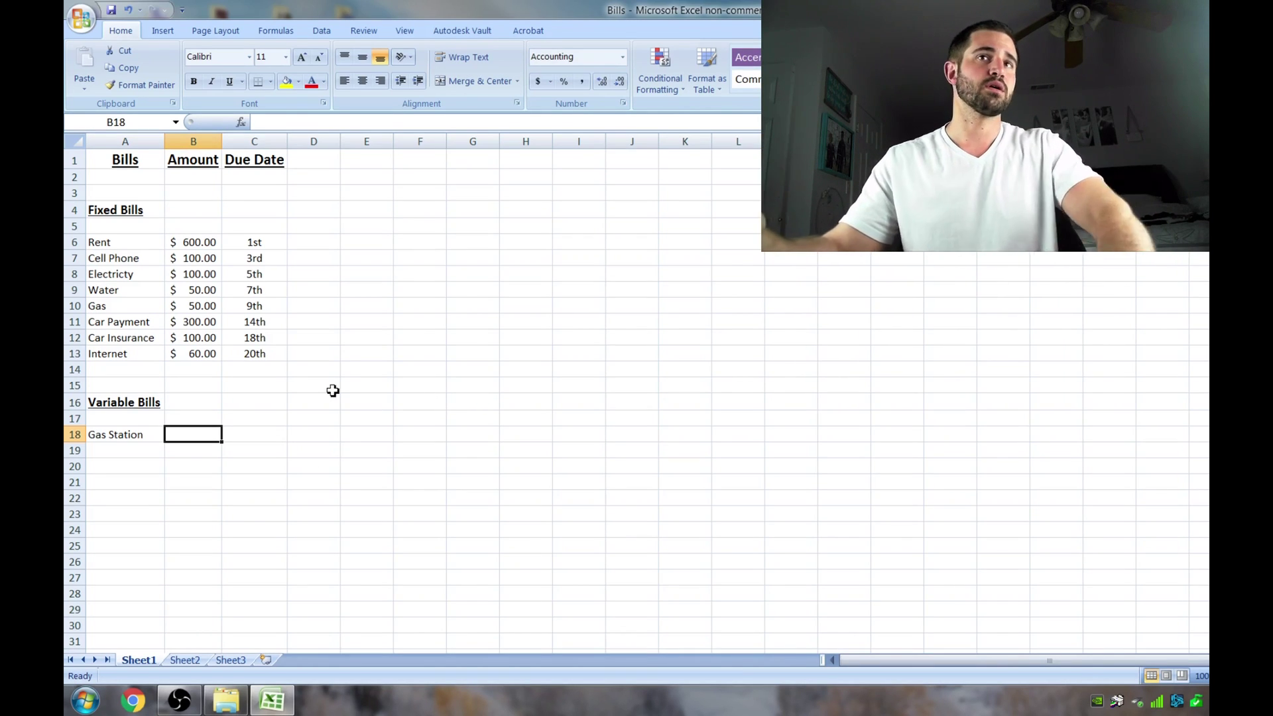
text(240)
key(Return)
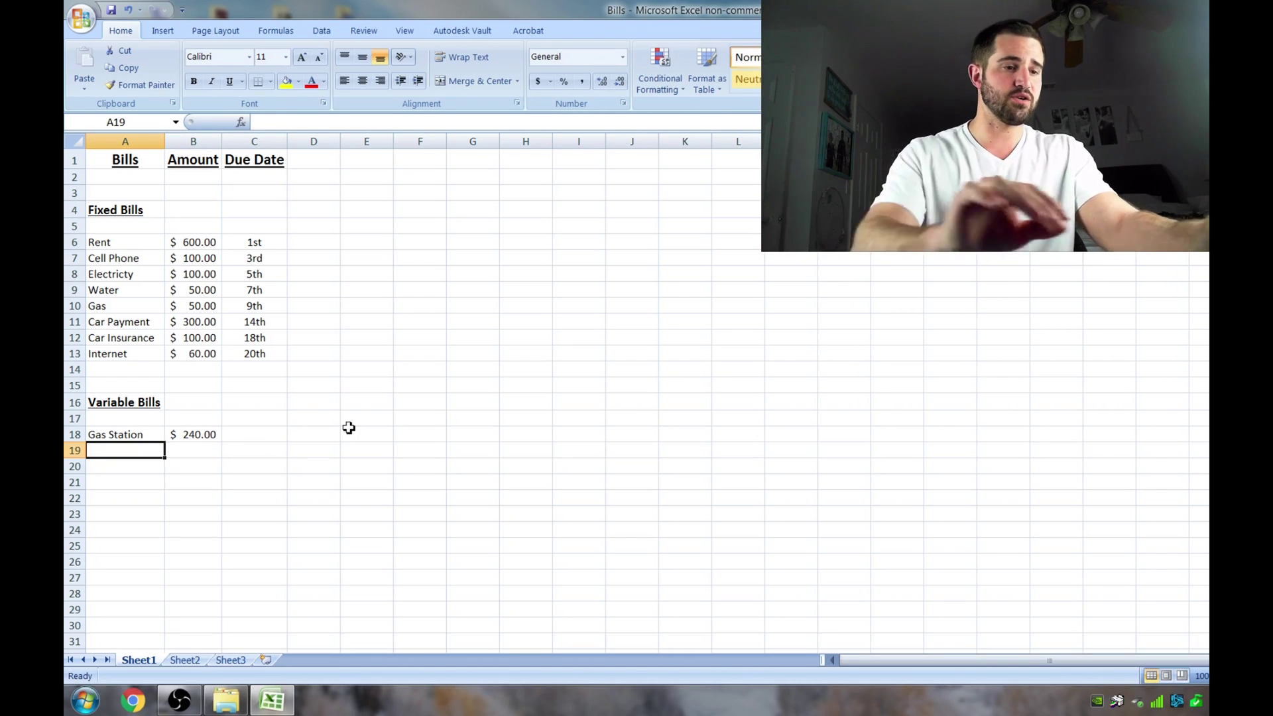
text(Grocery)
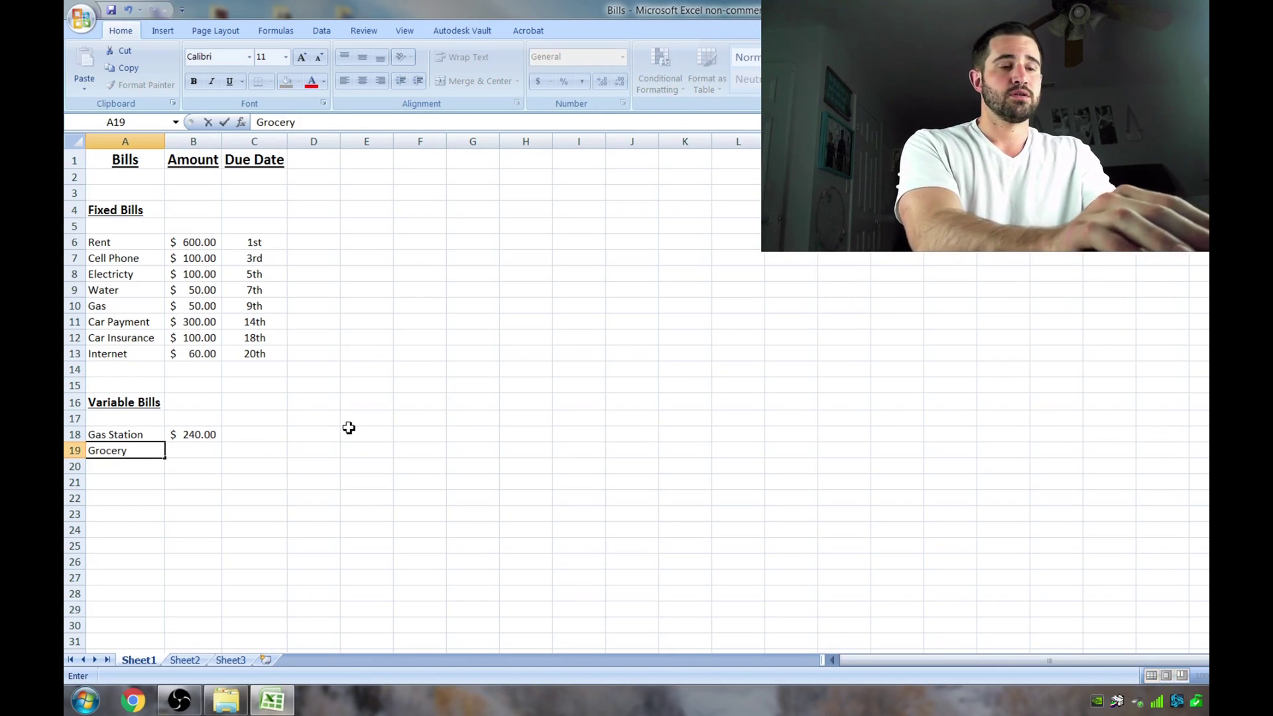
text( Store)
key(Tab)
text(300)
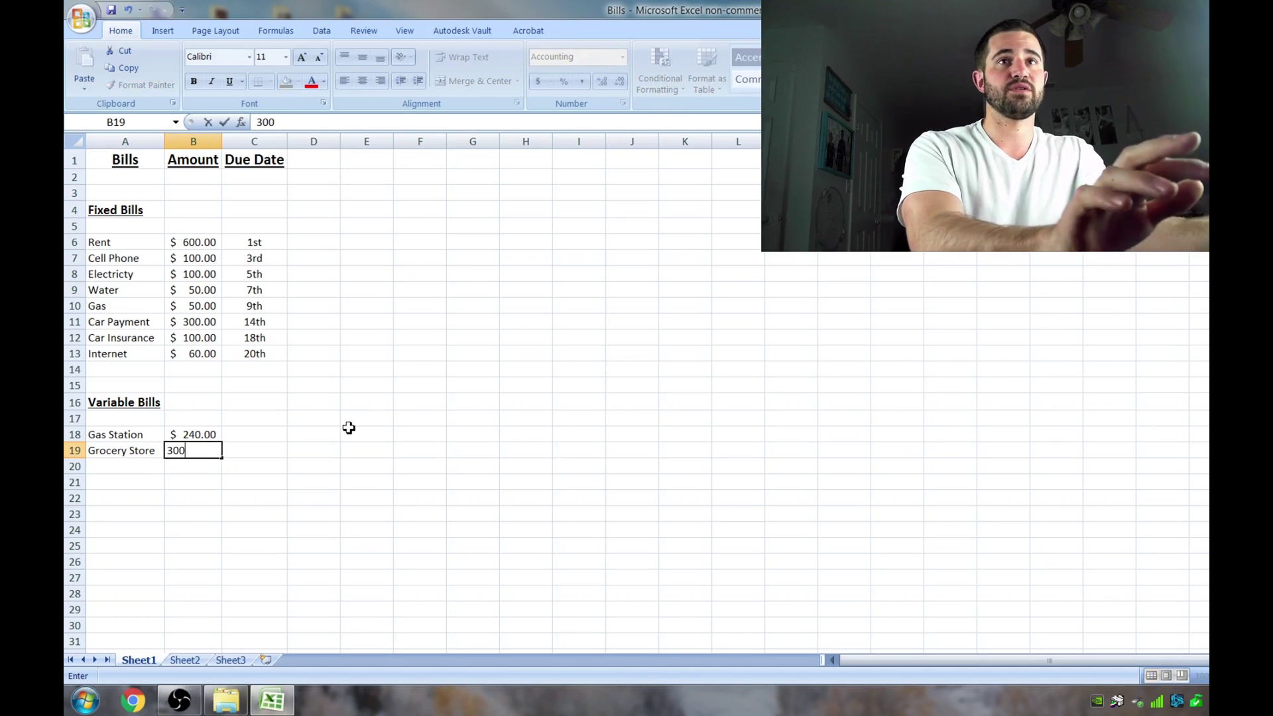
key(Return)
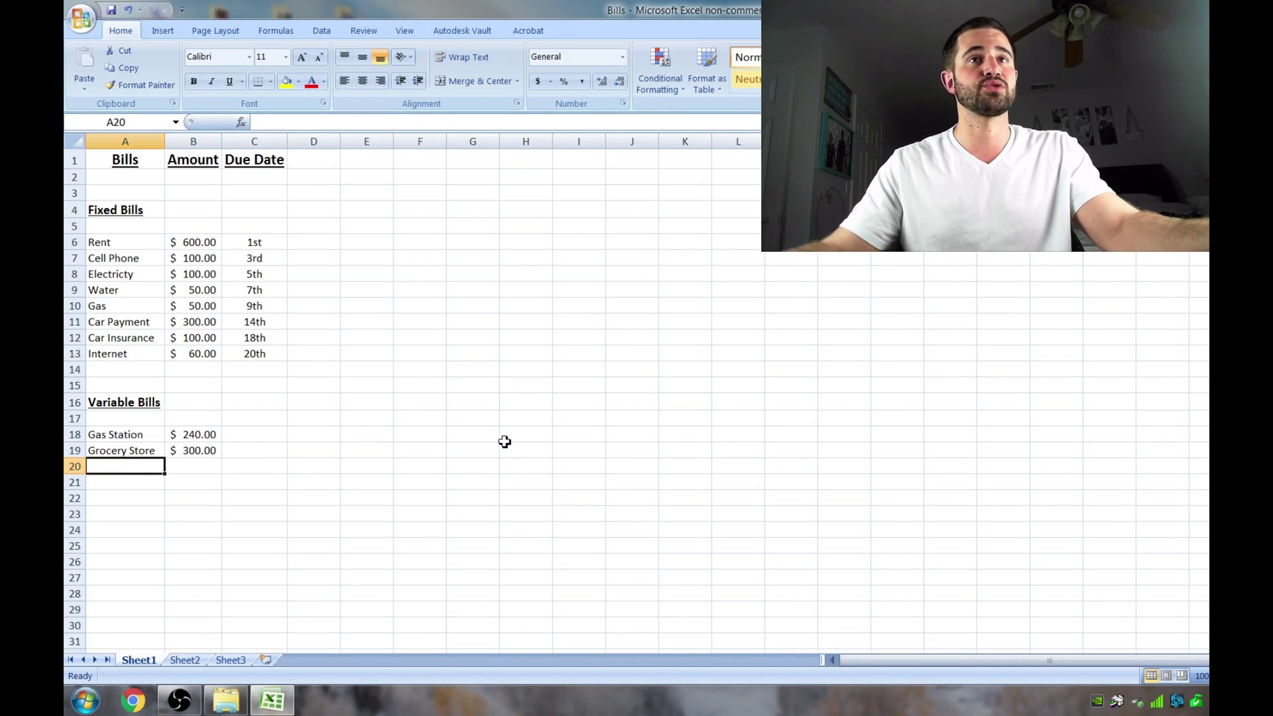
text(Fast Food)
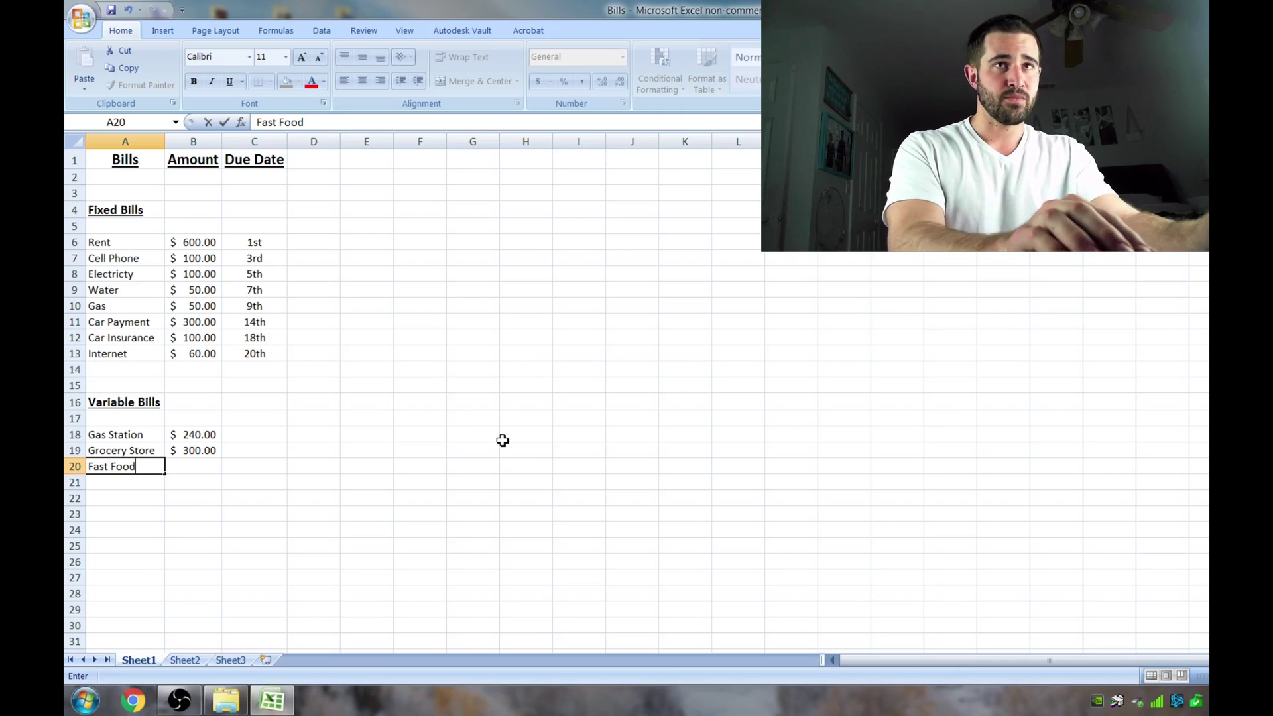
key(Tab)
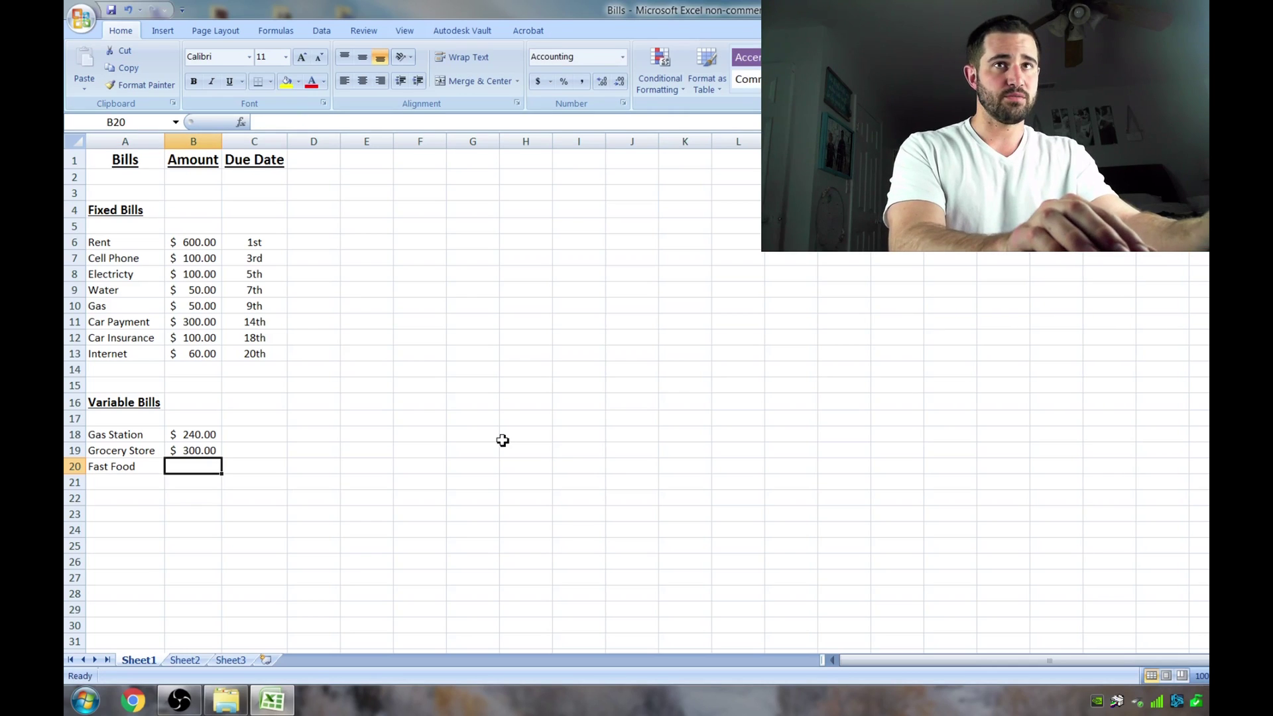
text(300)
key(Return)
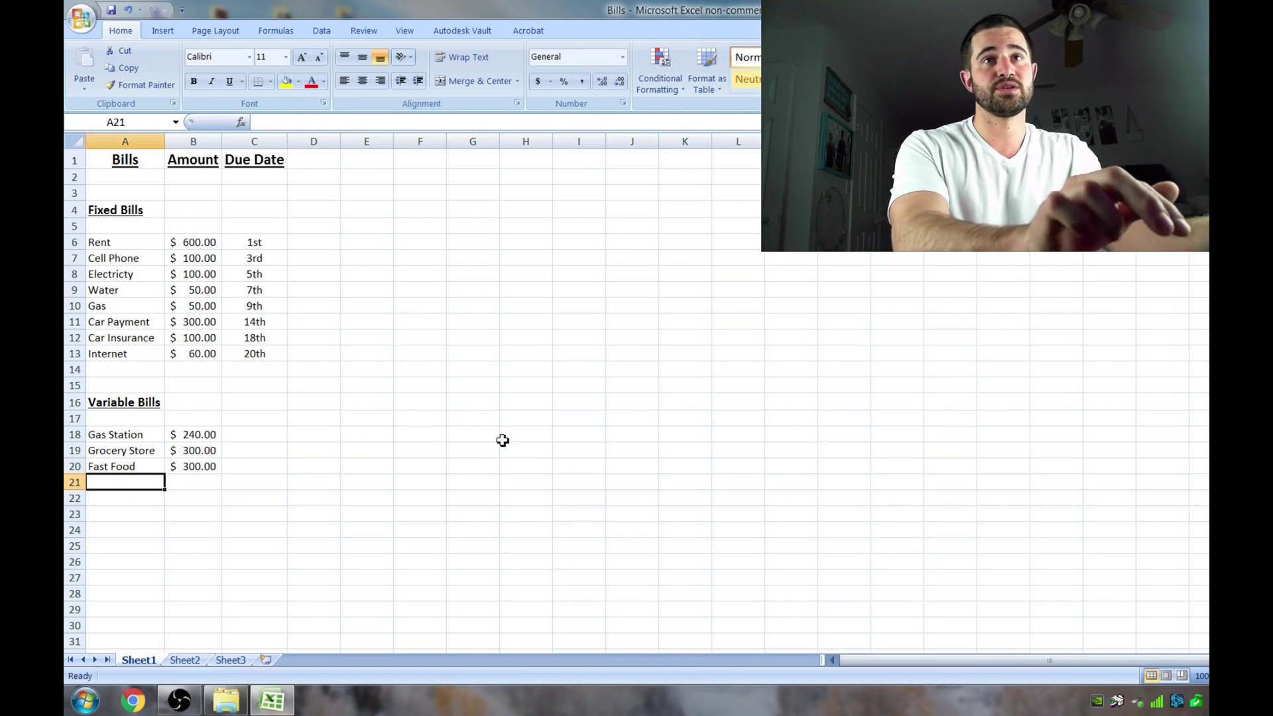
click(142, 528)
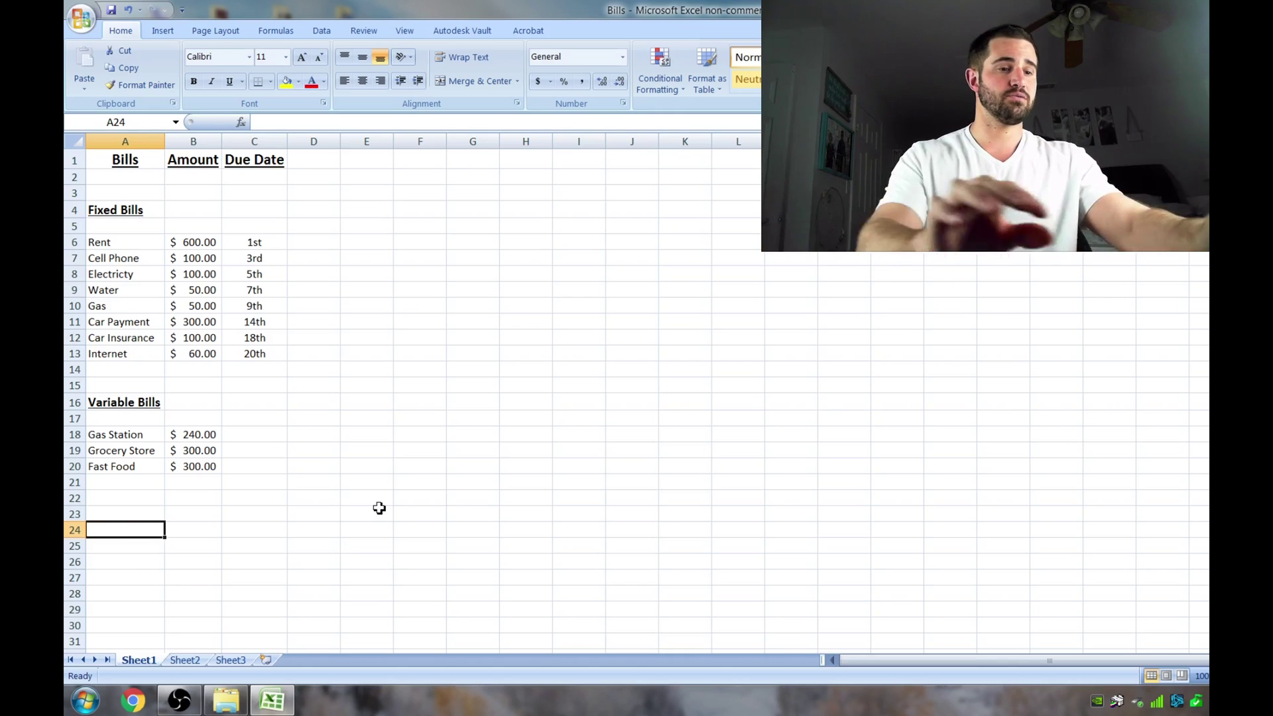
Enter 'Monthly Total' in A24, make it 14 pt bold underlined, and autofit column A.
text(Monthly Ror)
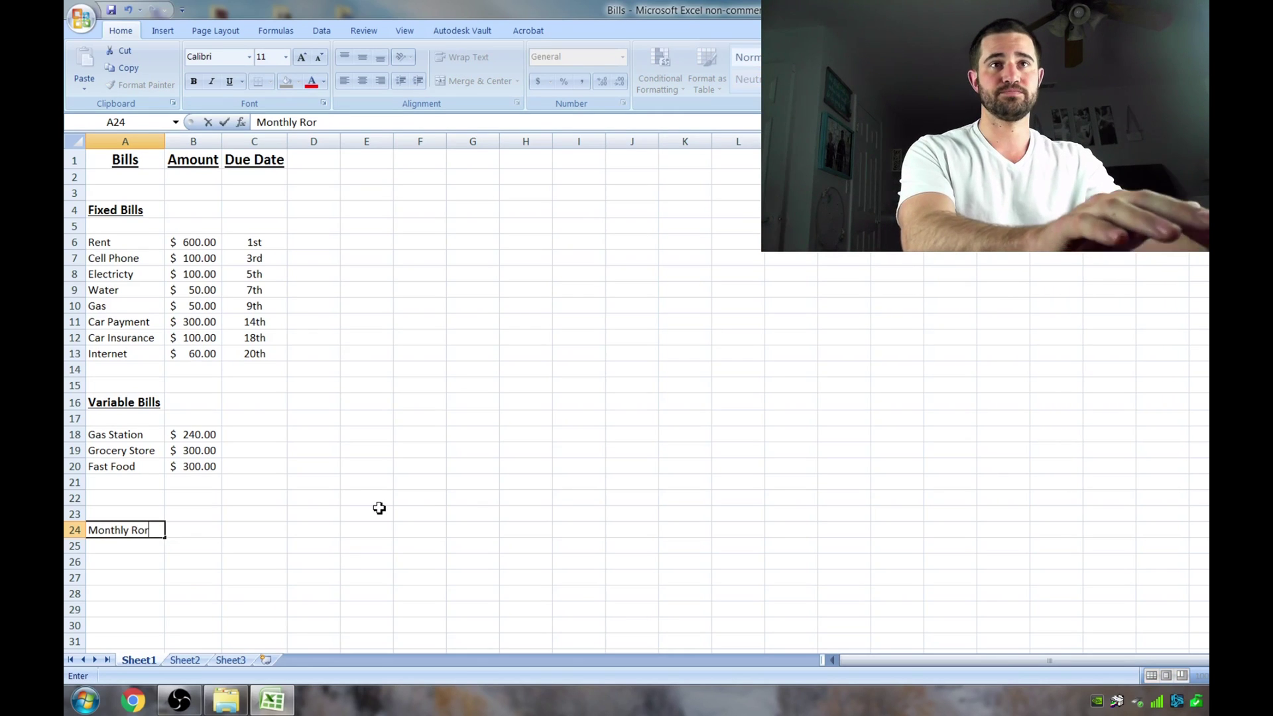
key(BackSpace)
key(BackSpace)
text(Total)
key(Return)
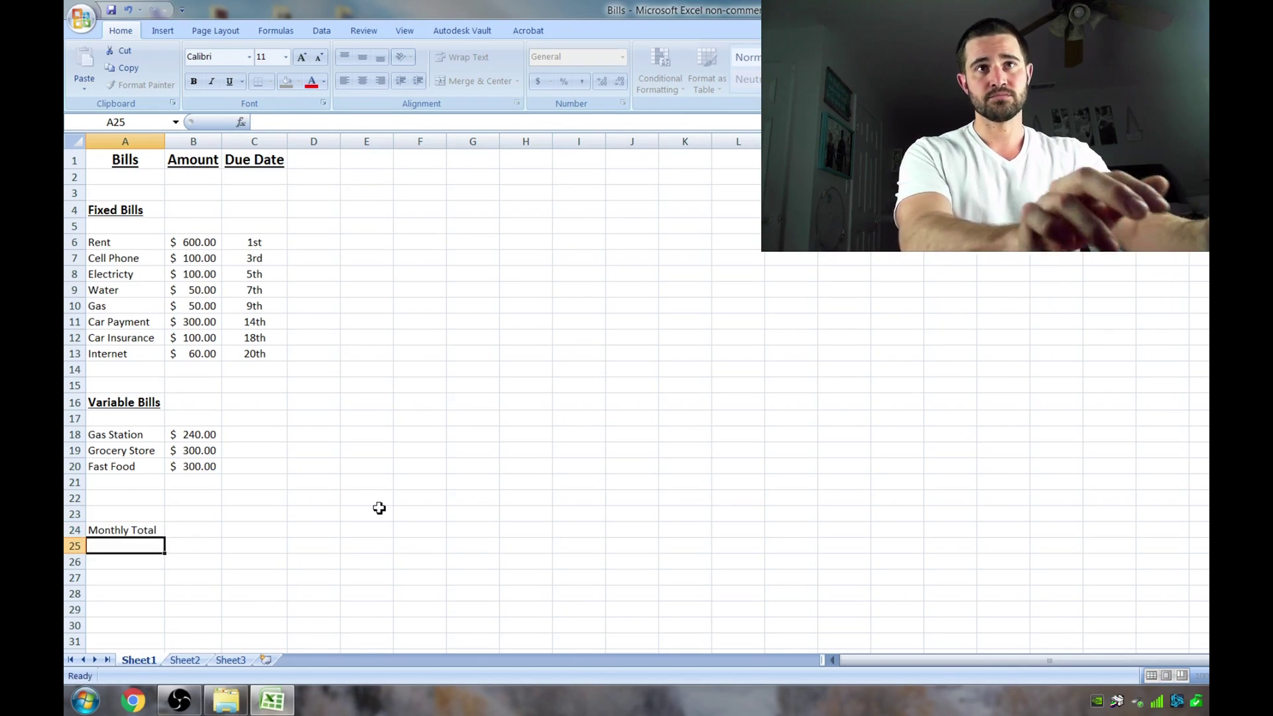
click(149, 527)
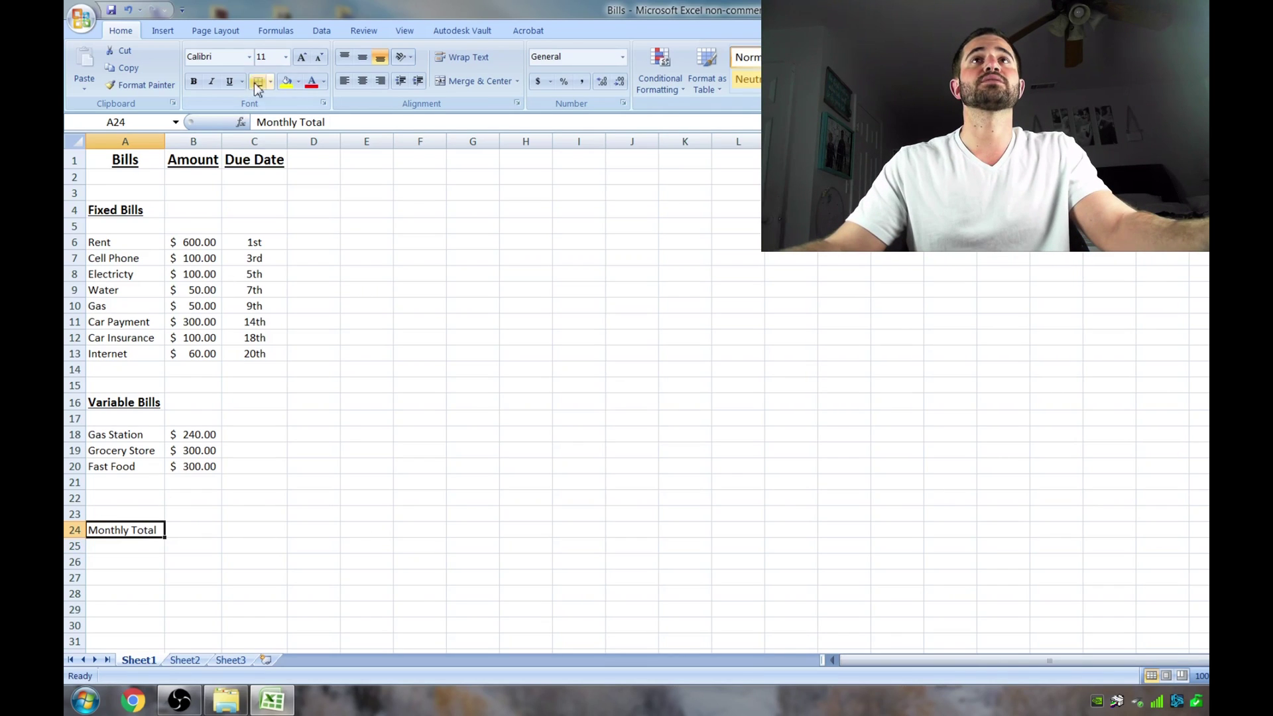
click(193, 81)
click(229, 81)
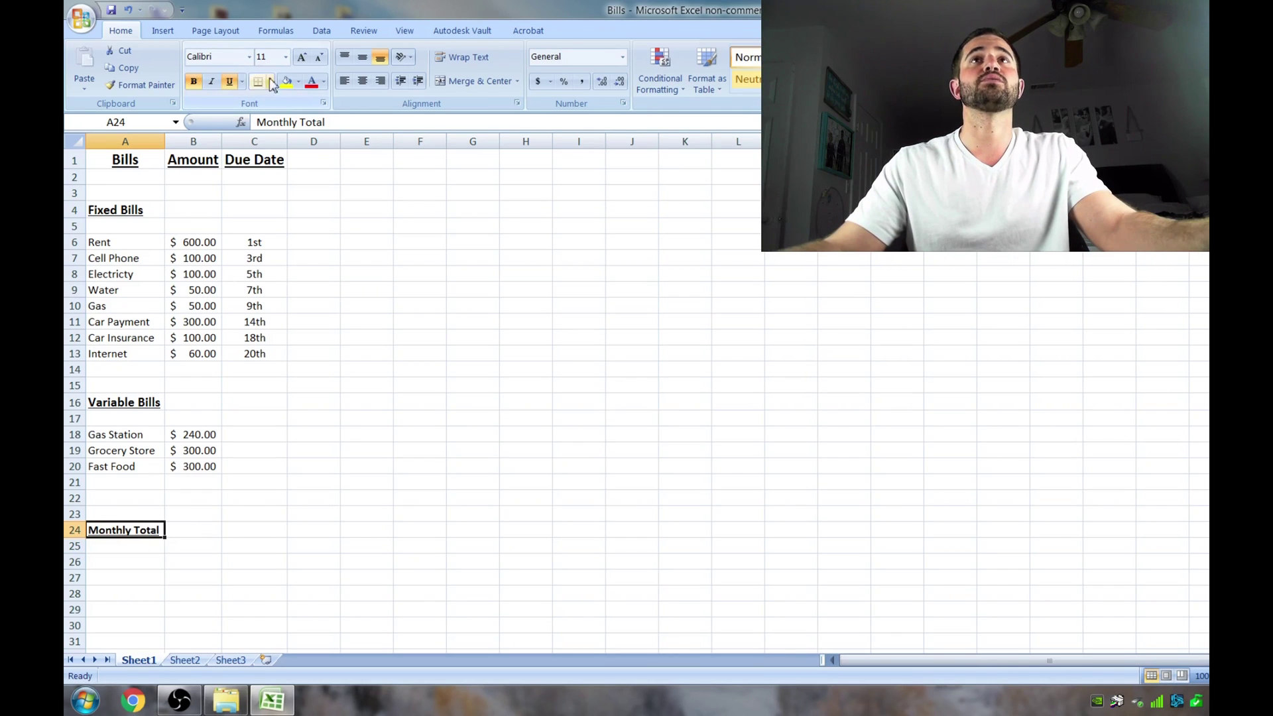
click(301, 56)
click(302, 57)
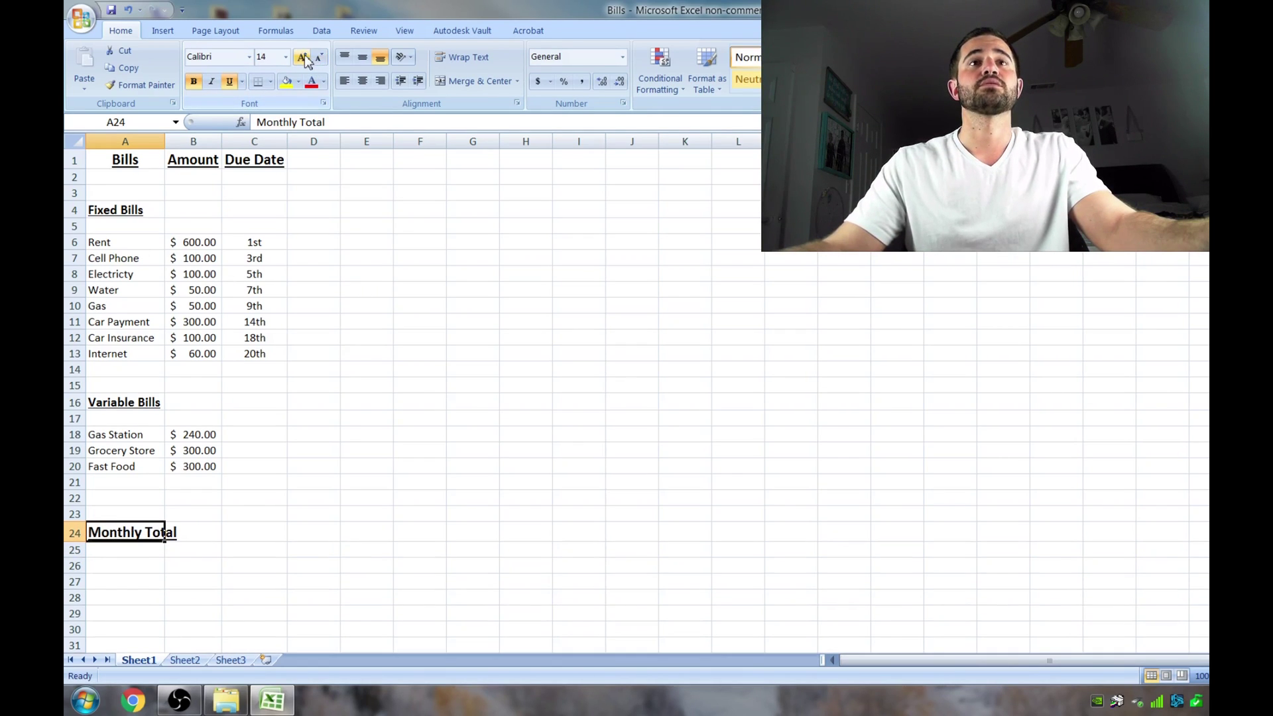
double_click(165, 136)
click(218, 535)
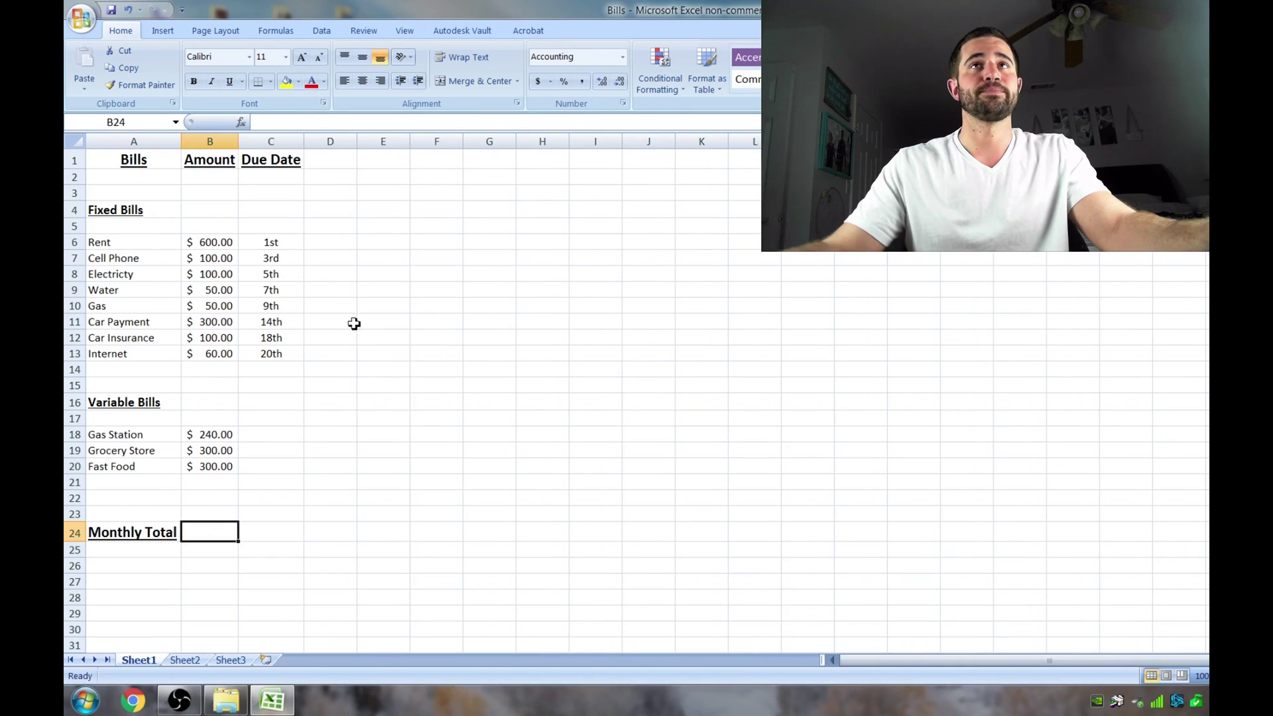
Sum B4:B20 in B24 with =SUM(B4:B20), giving $2,200.00.
click(289, 120)
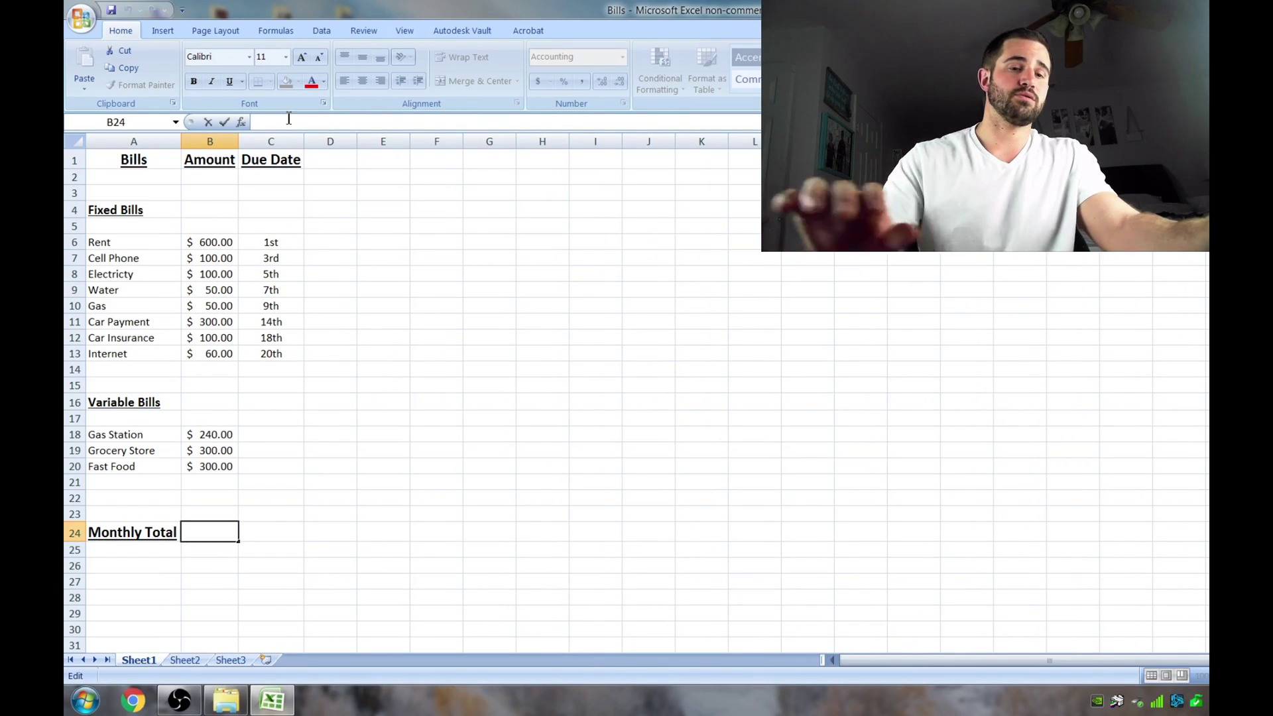
text(=)
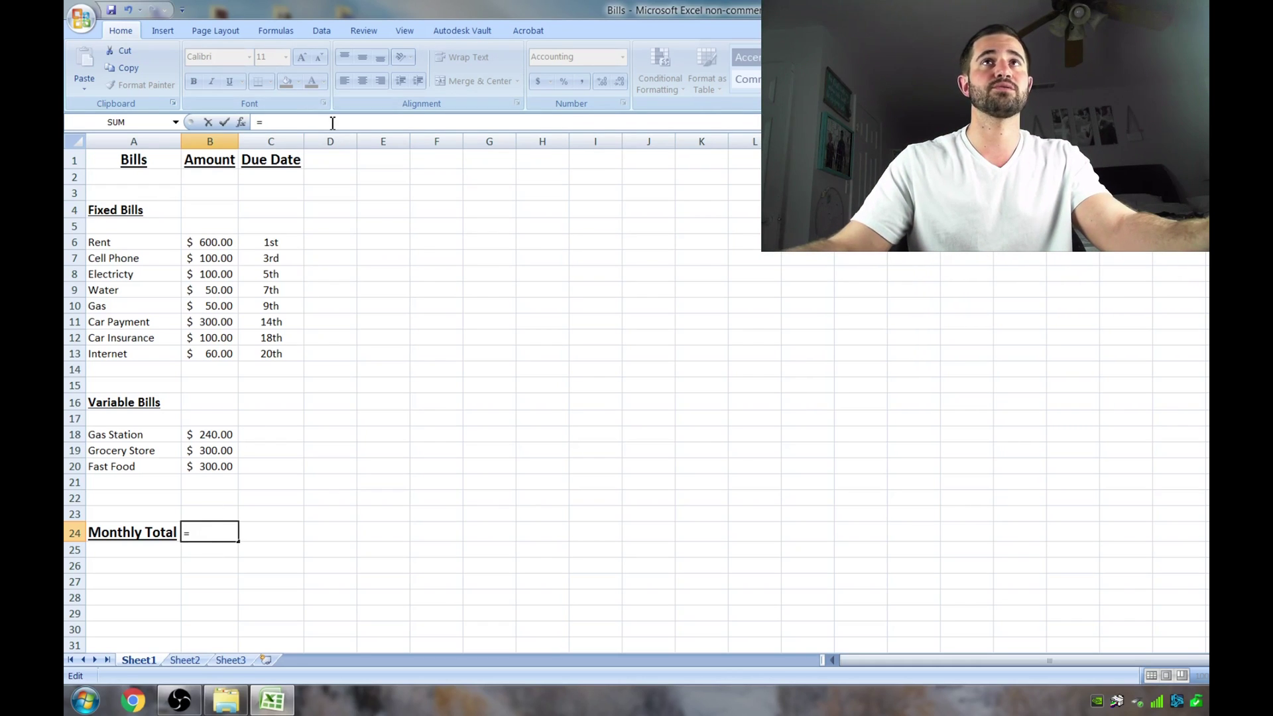
text(SUM)
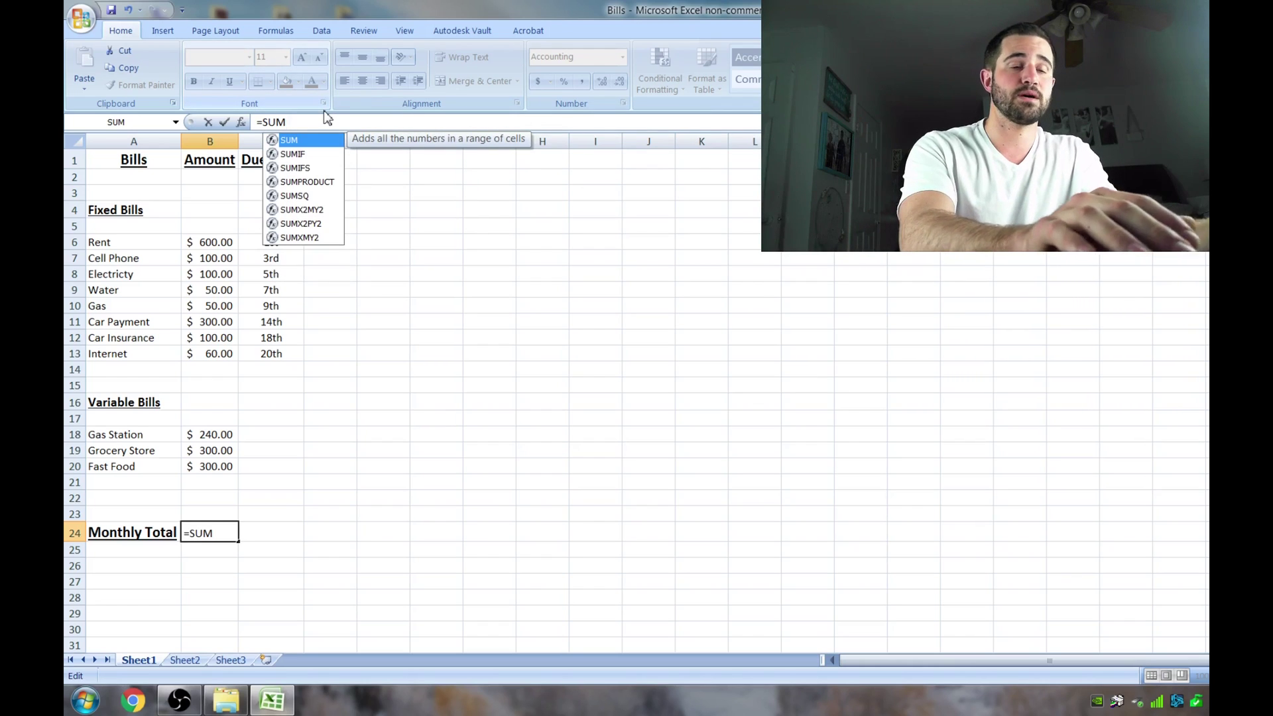
text(()
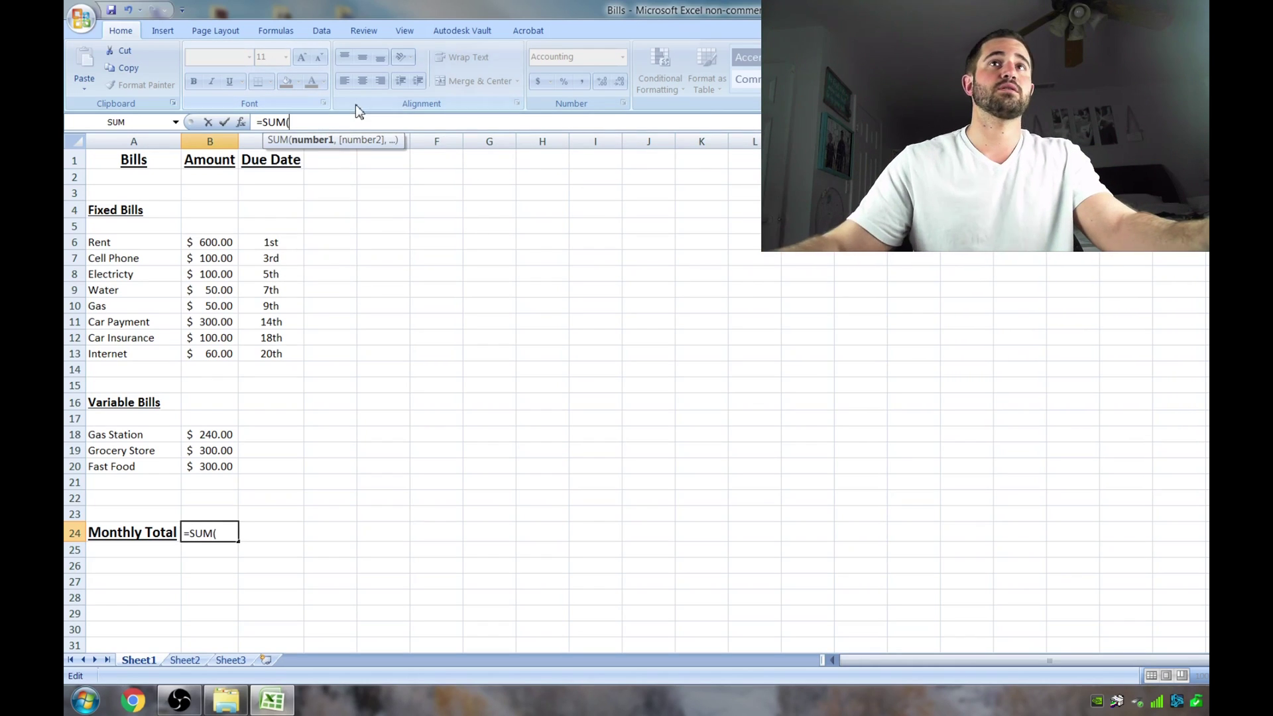
click(217, 211)
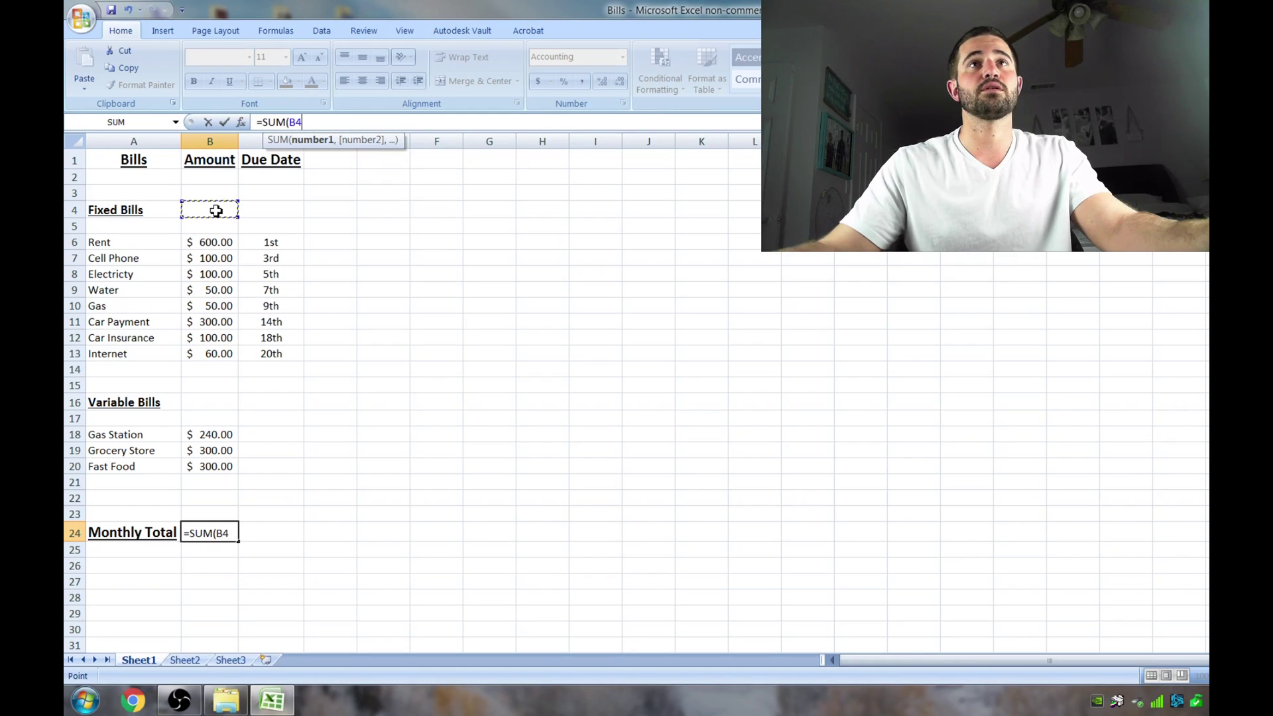
shift+click(225, 470)
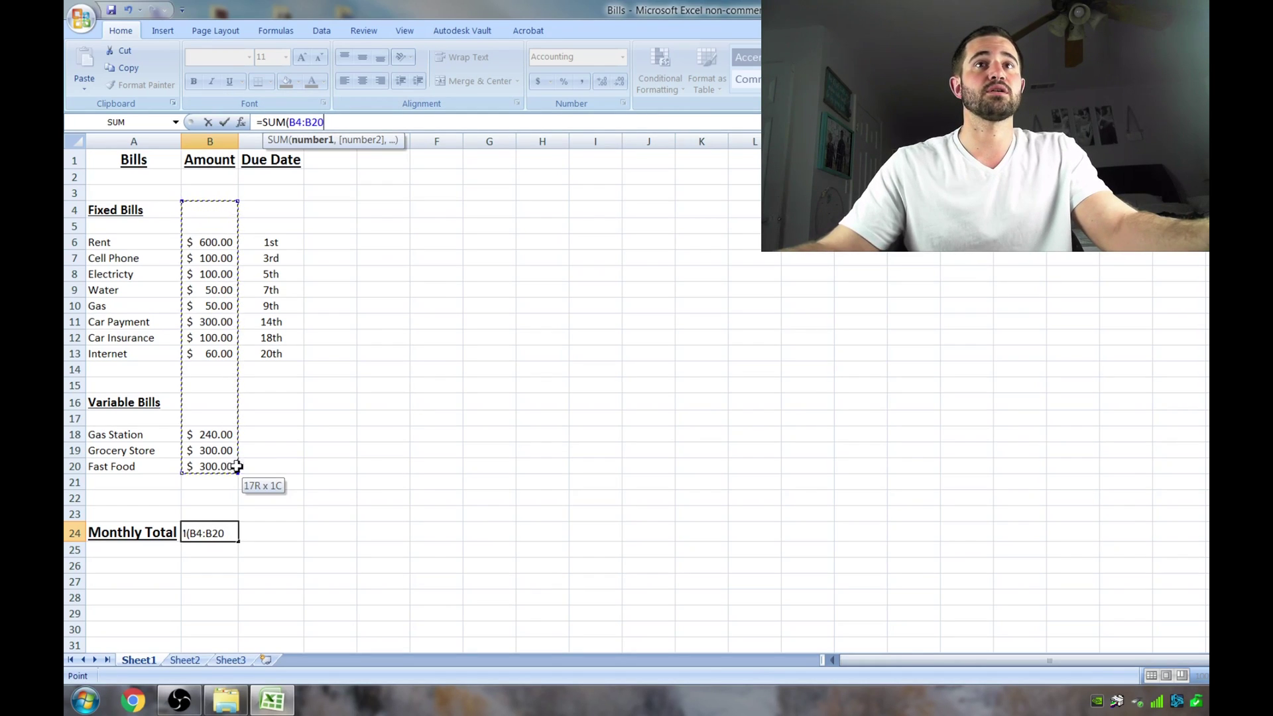
text())
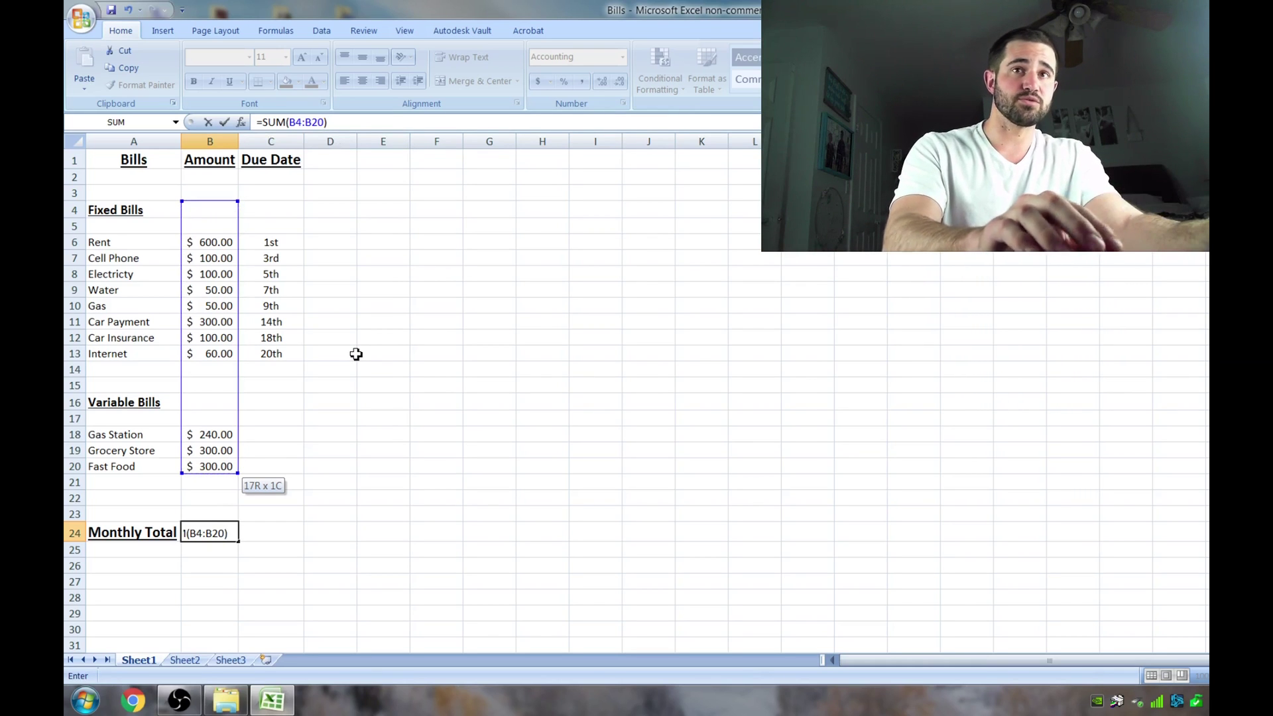
key(Return)
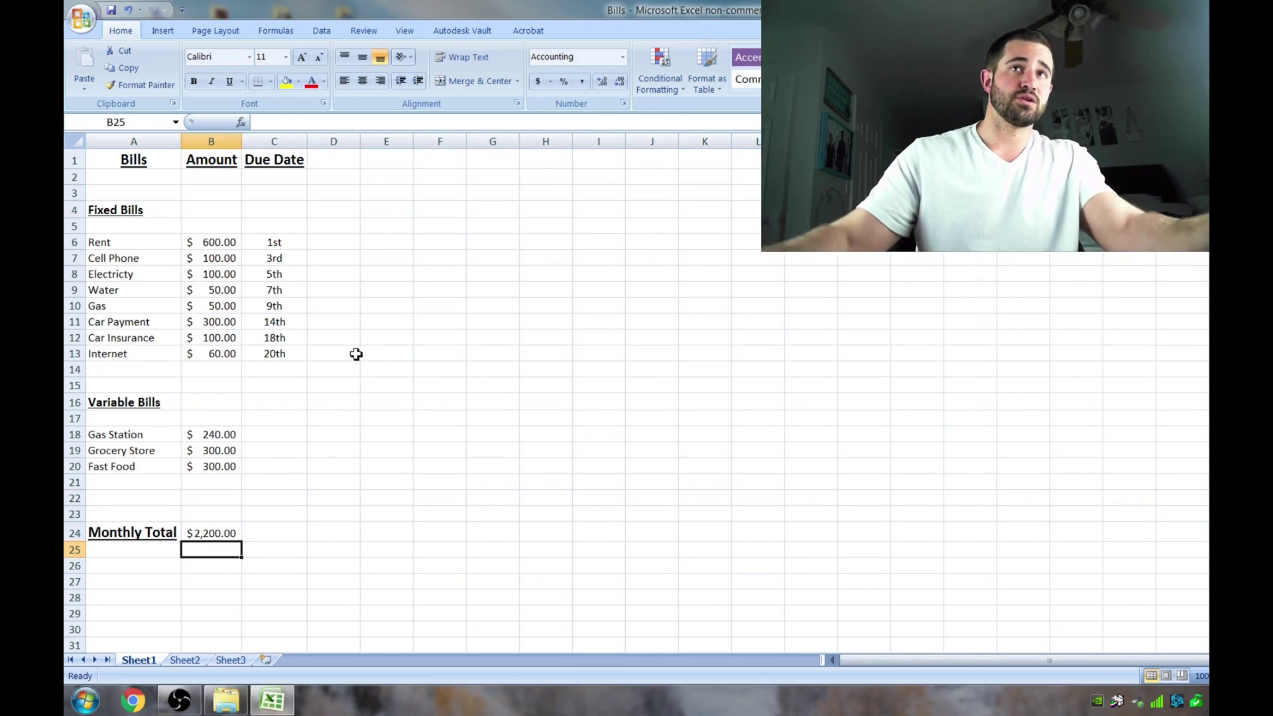
Make the $2,200.00 Monthly Total in B24 bold at 14-point font size.
click(233, 537)
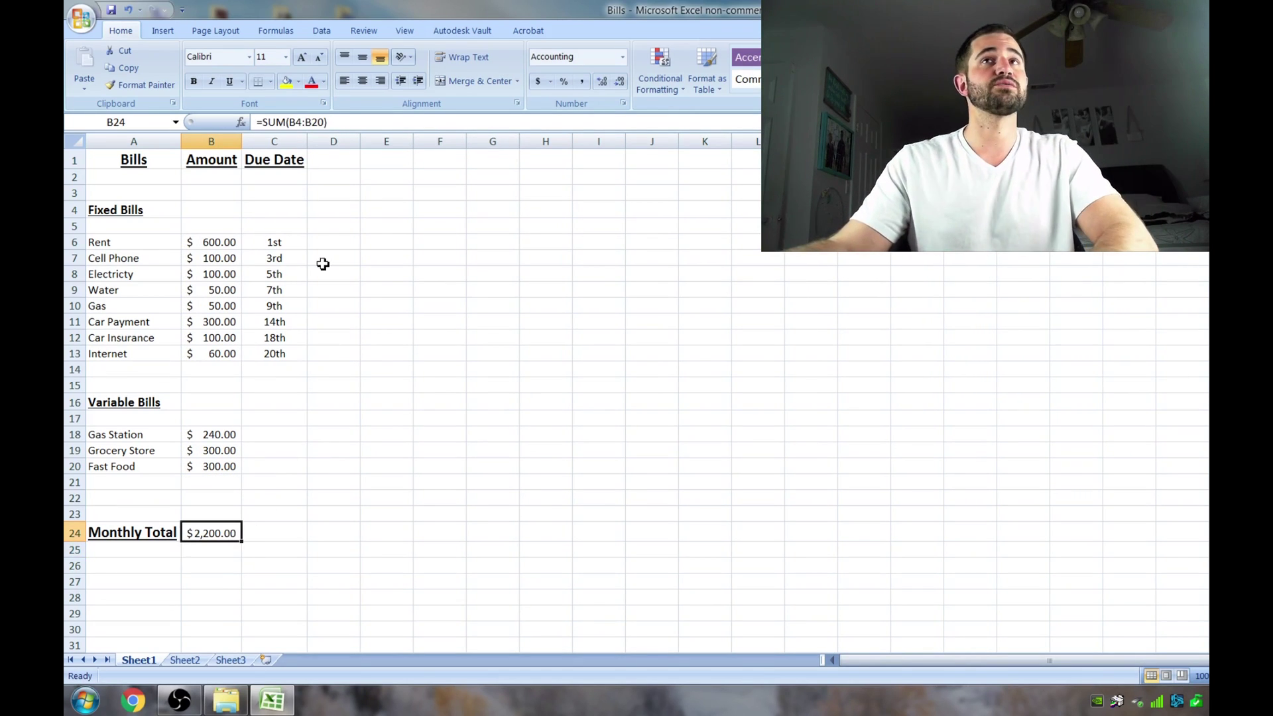
click(302, 58)
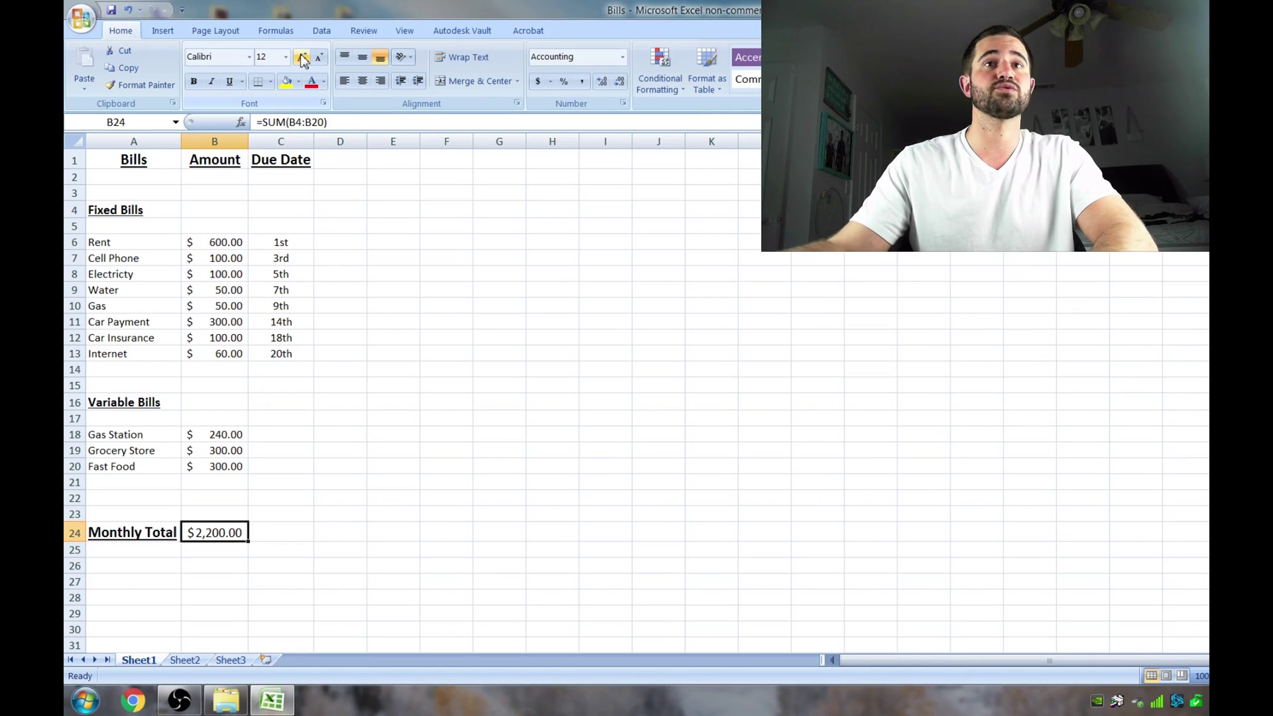
click(302, 57)
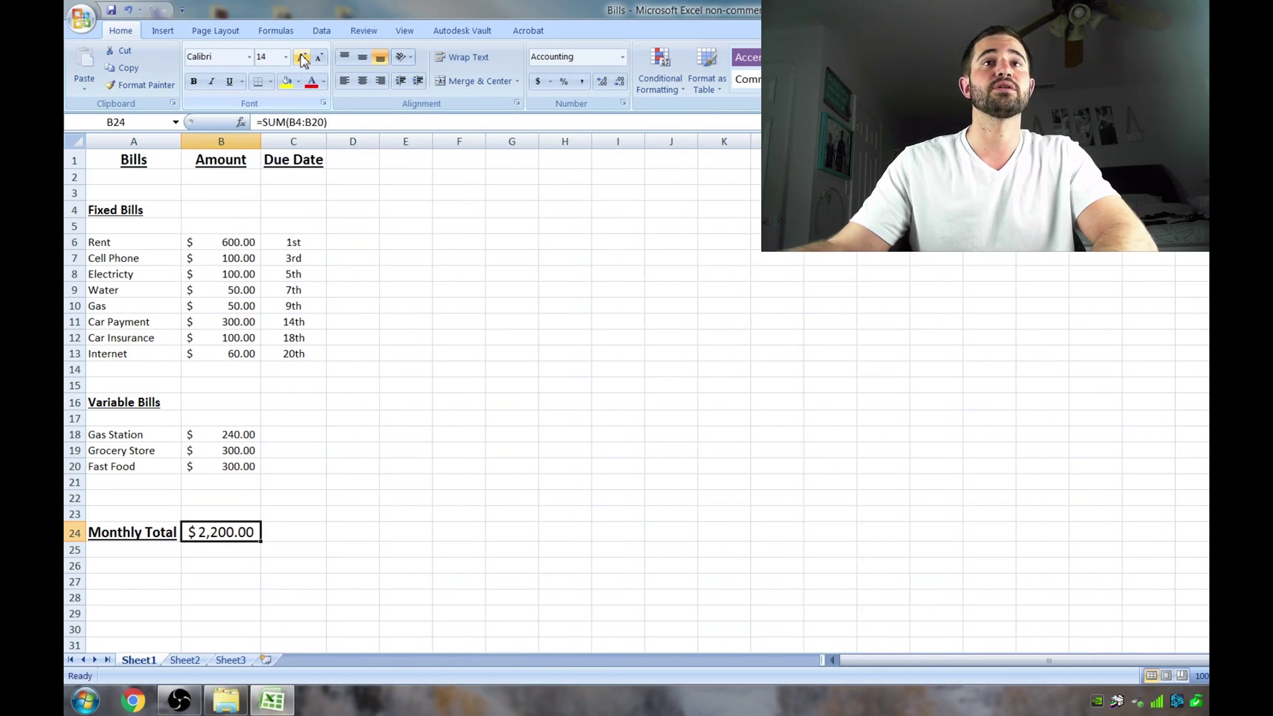
click(195, 82)
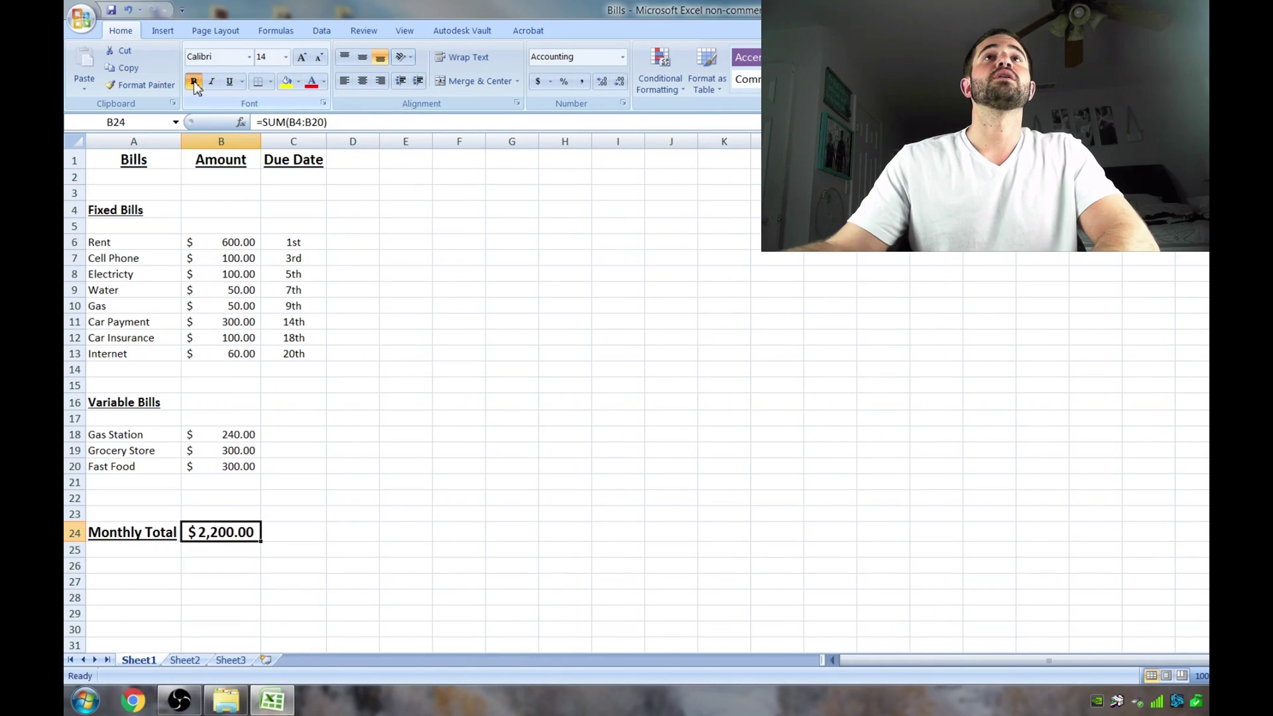
click(292, 531)
click(240, 530)
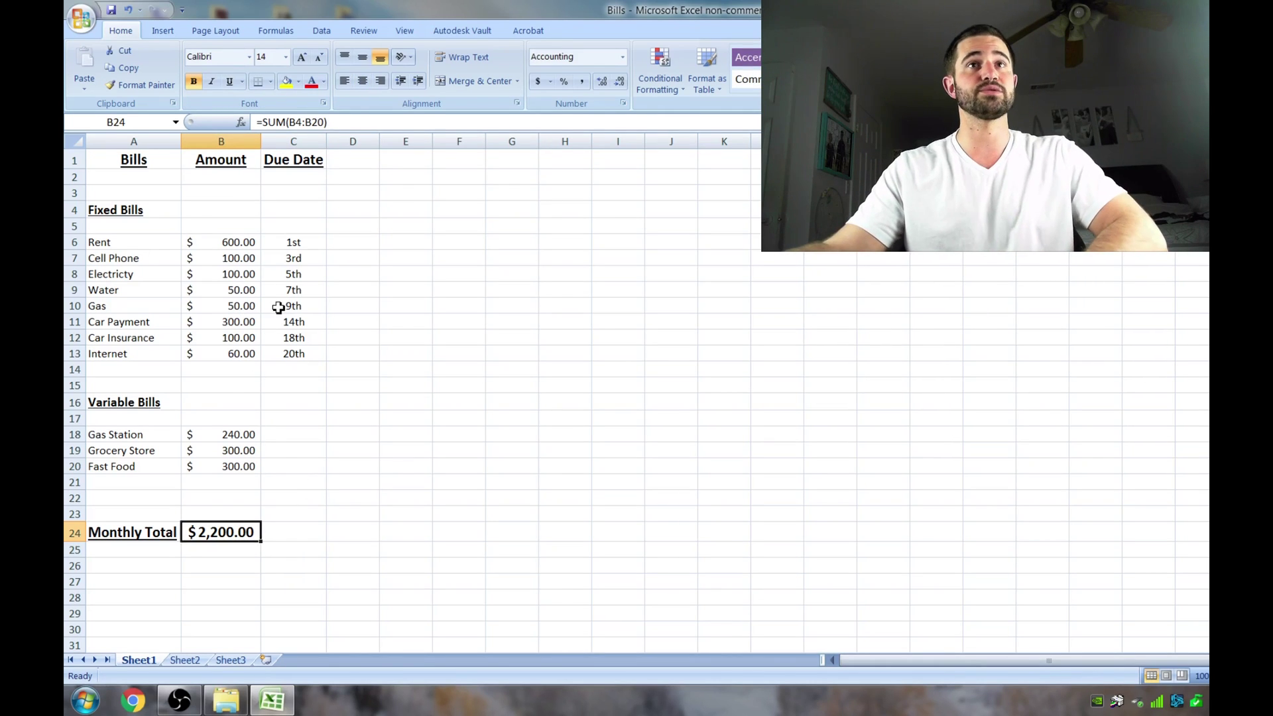
Check the Gas Station, Grocery Store and Fast Food amounts in the Amount column.
click(232, 434)
click(231, 453)
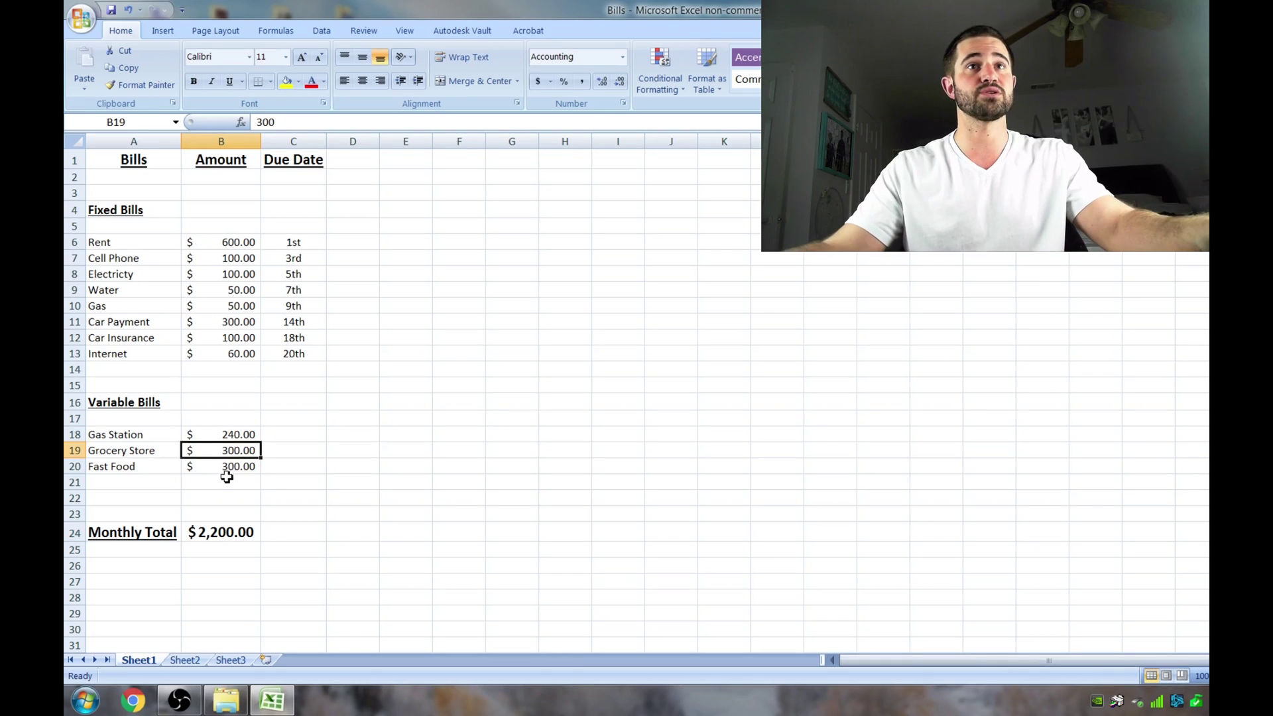
click(227, 469)
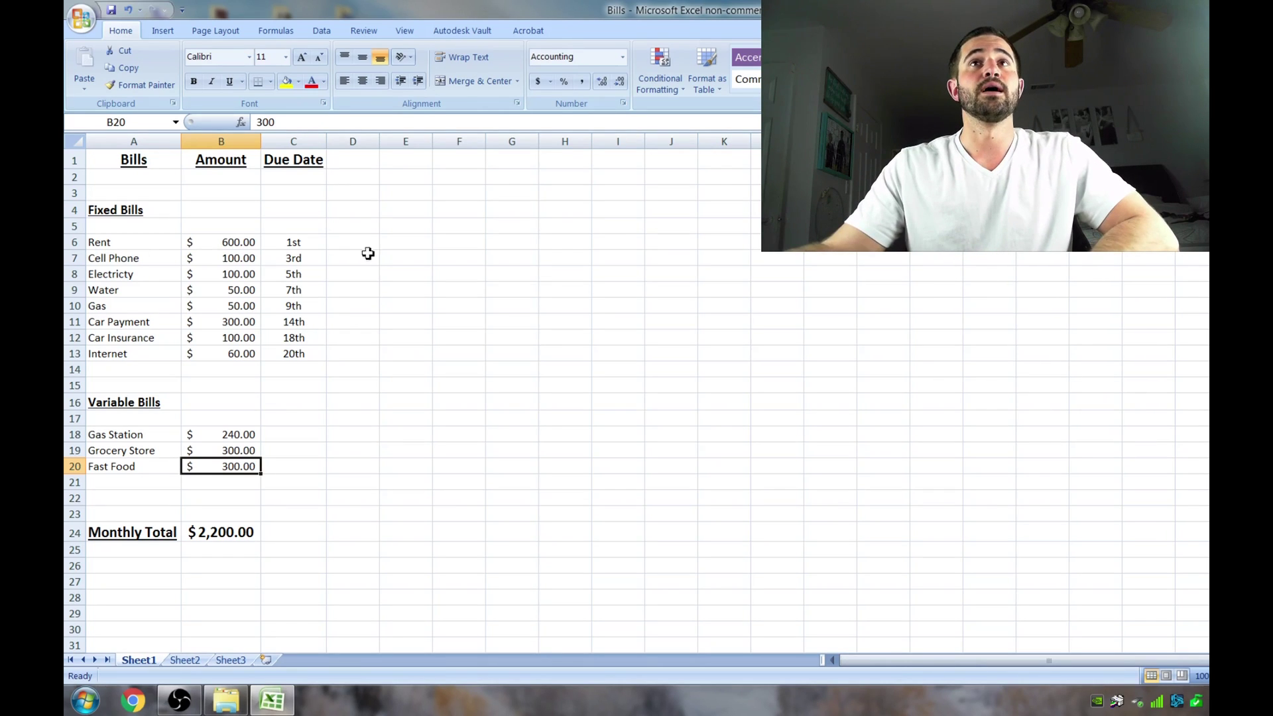
Enter the year 2018 in D3 as the heading above the months.
click(361, 230)
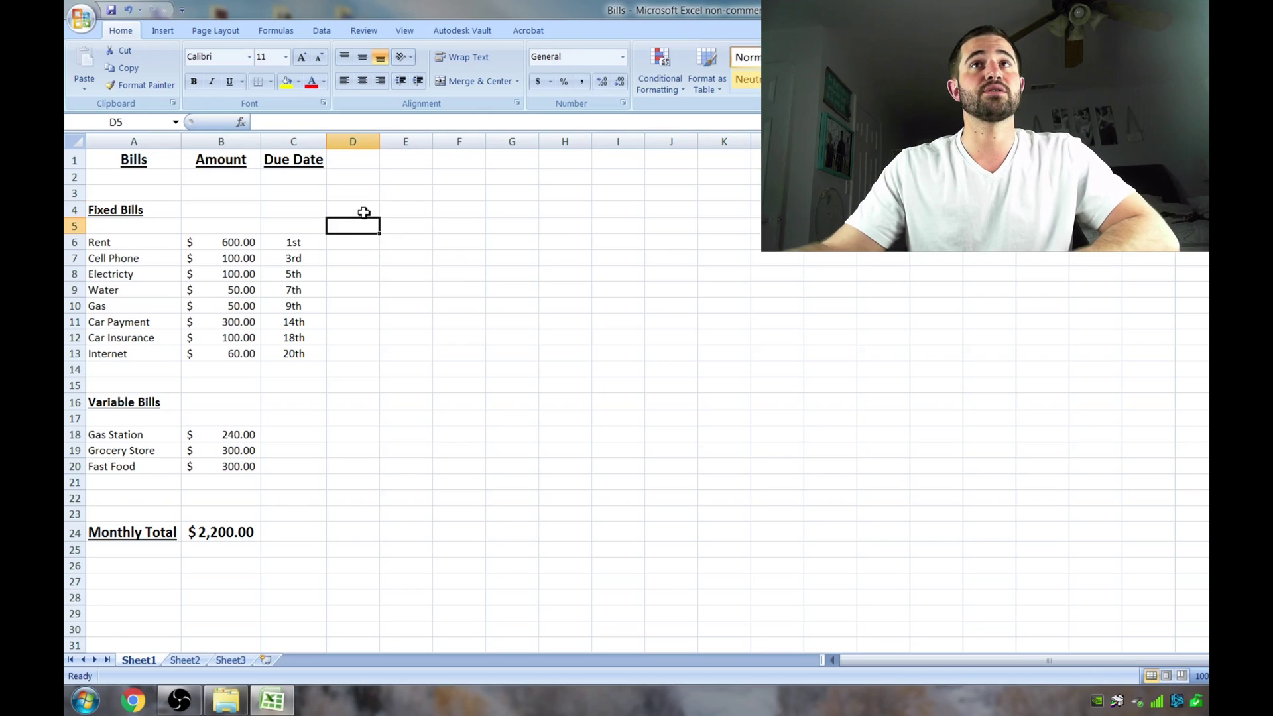
click(364, 212)
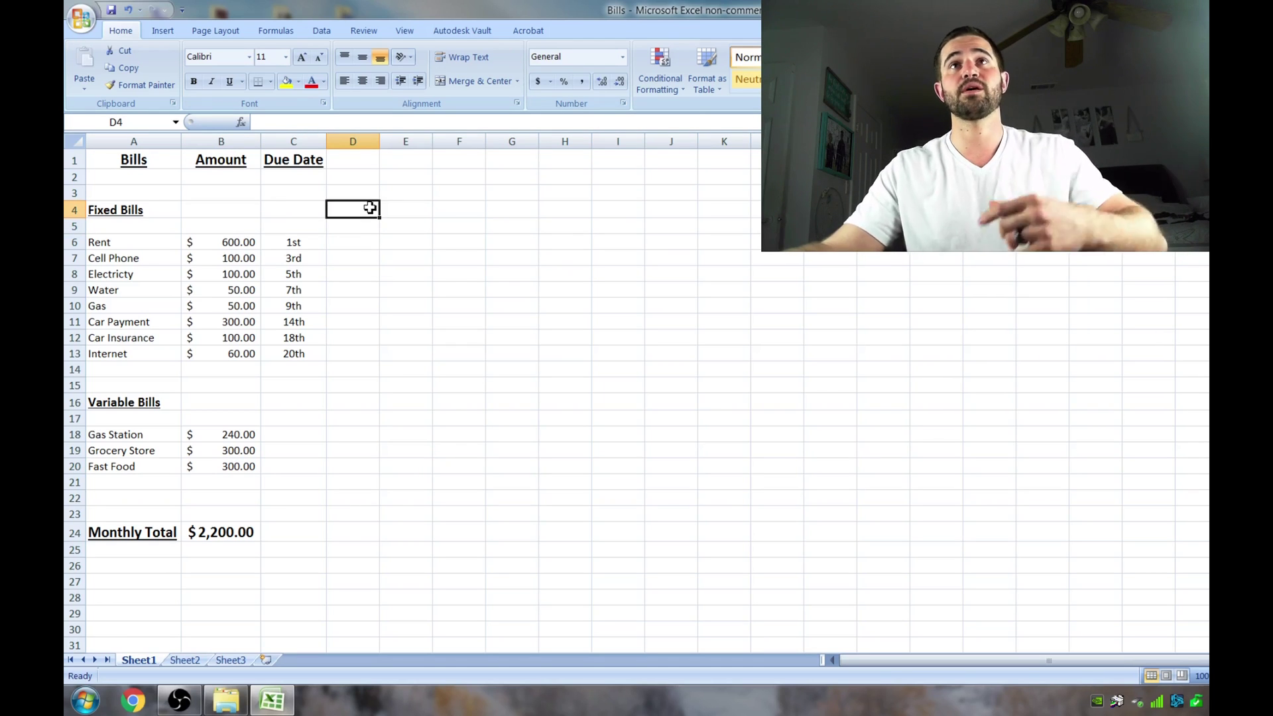
text(2018)
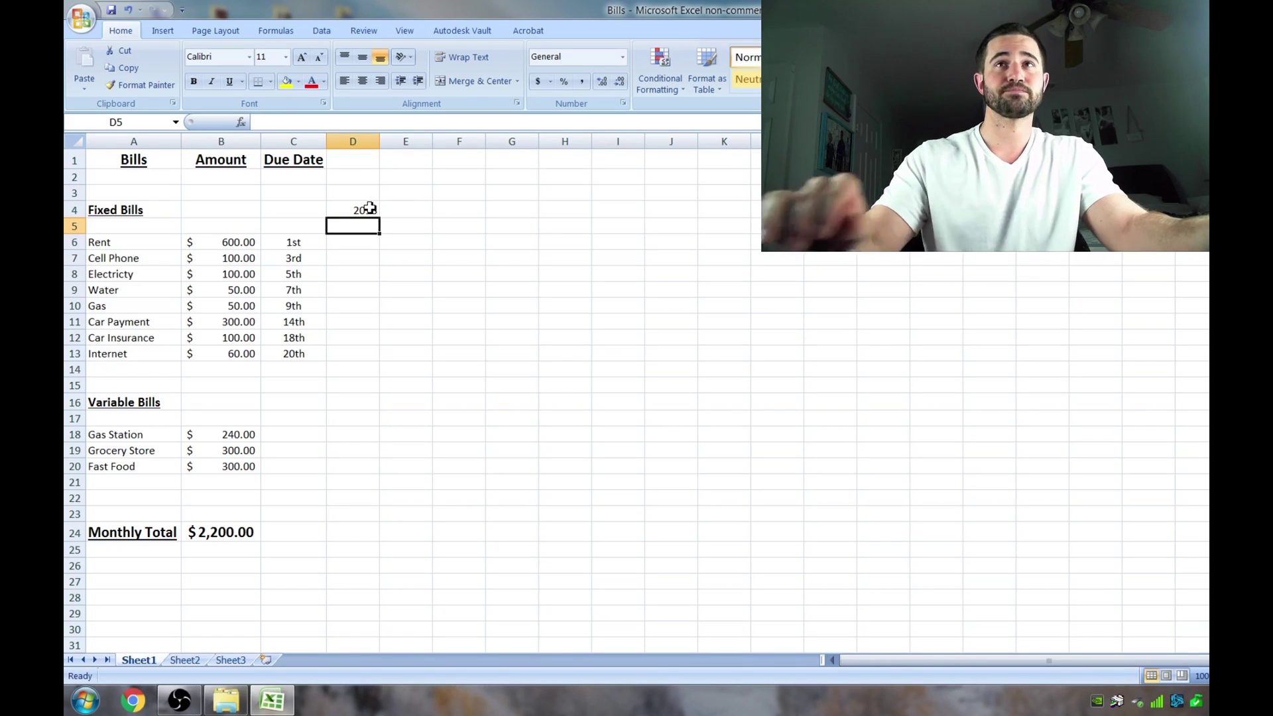
key(Escape)
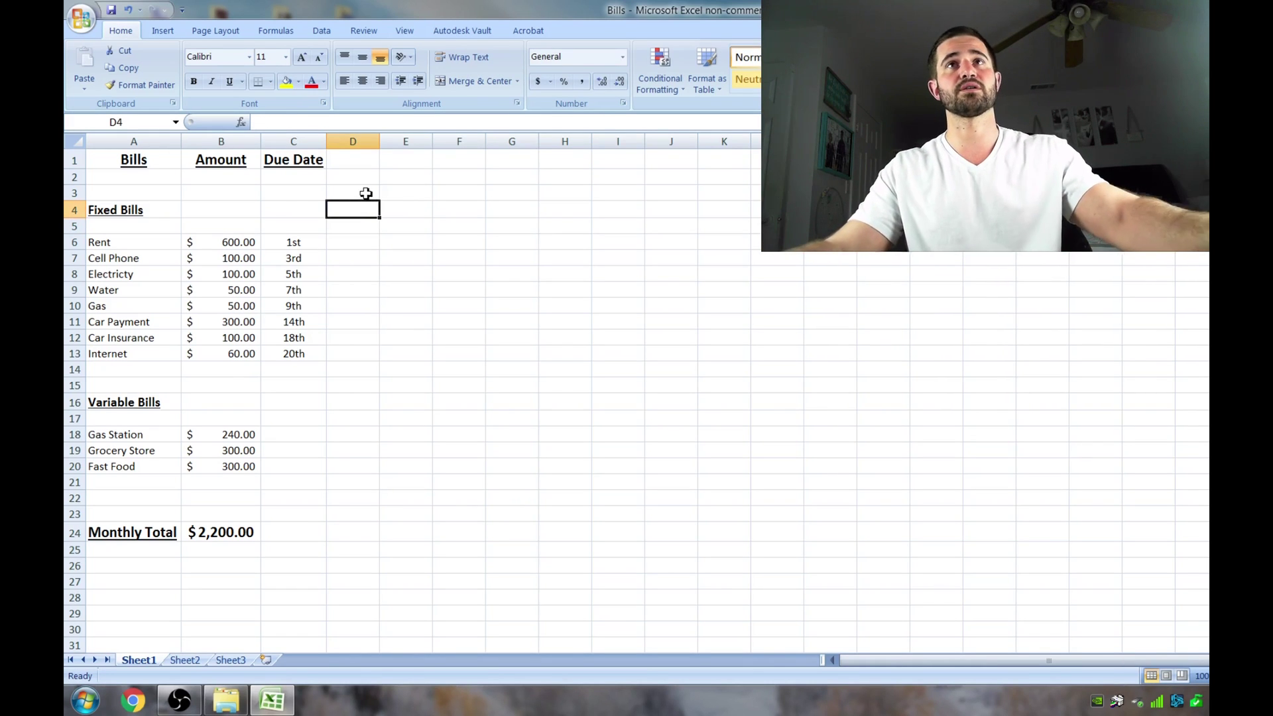
click(364, 193)
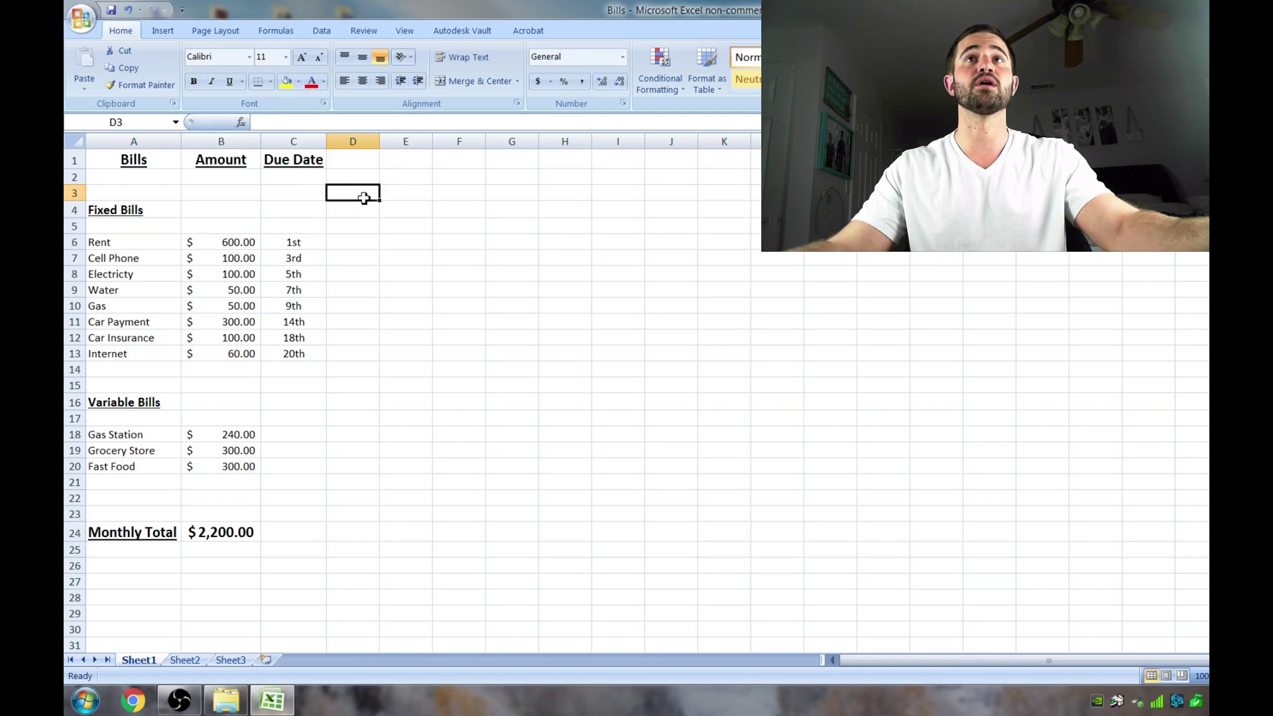
text(2)
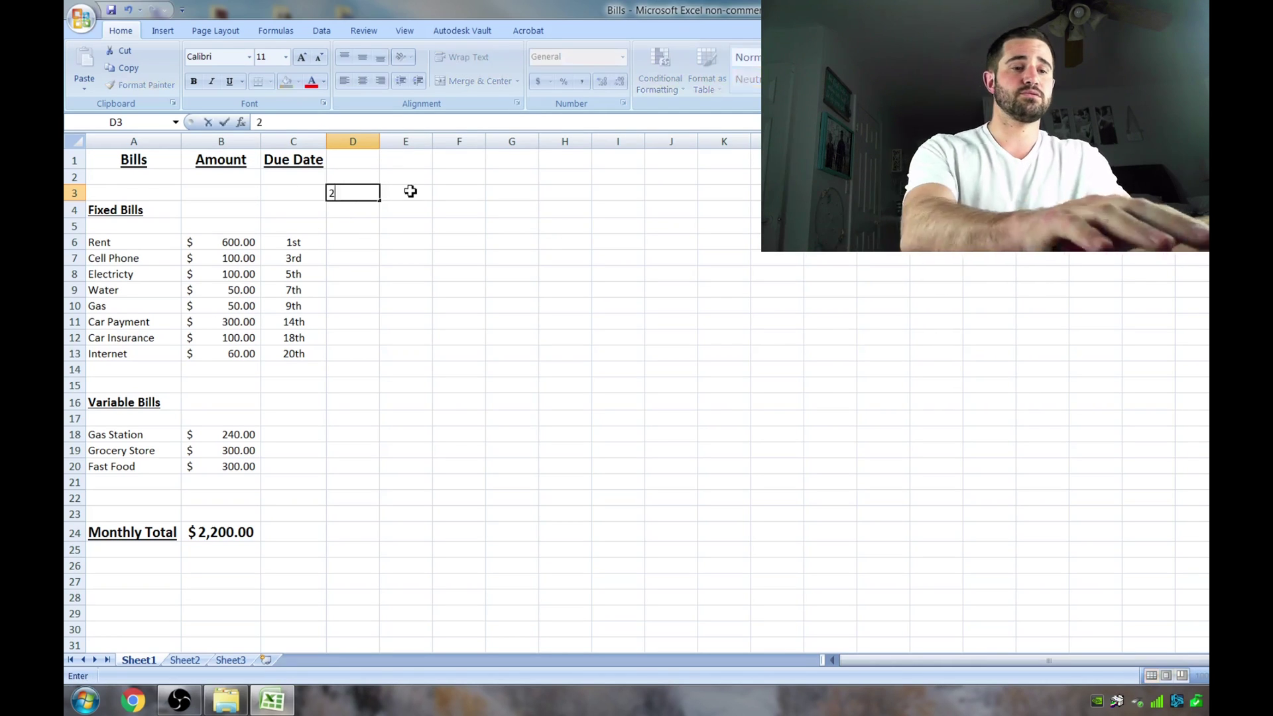
text(018)
key(Return)
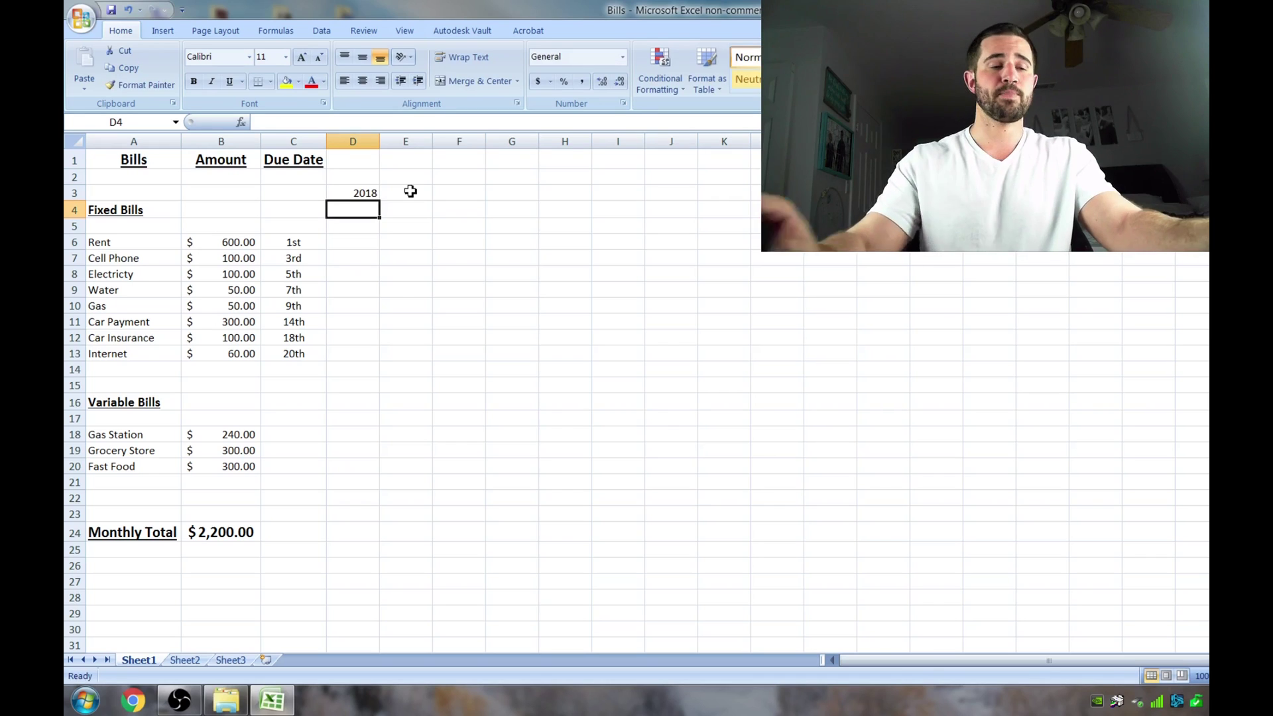
Enter January in D4 and fill the month names across row 4 to O4.
text(Janu)
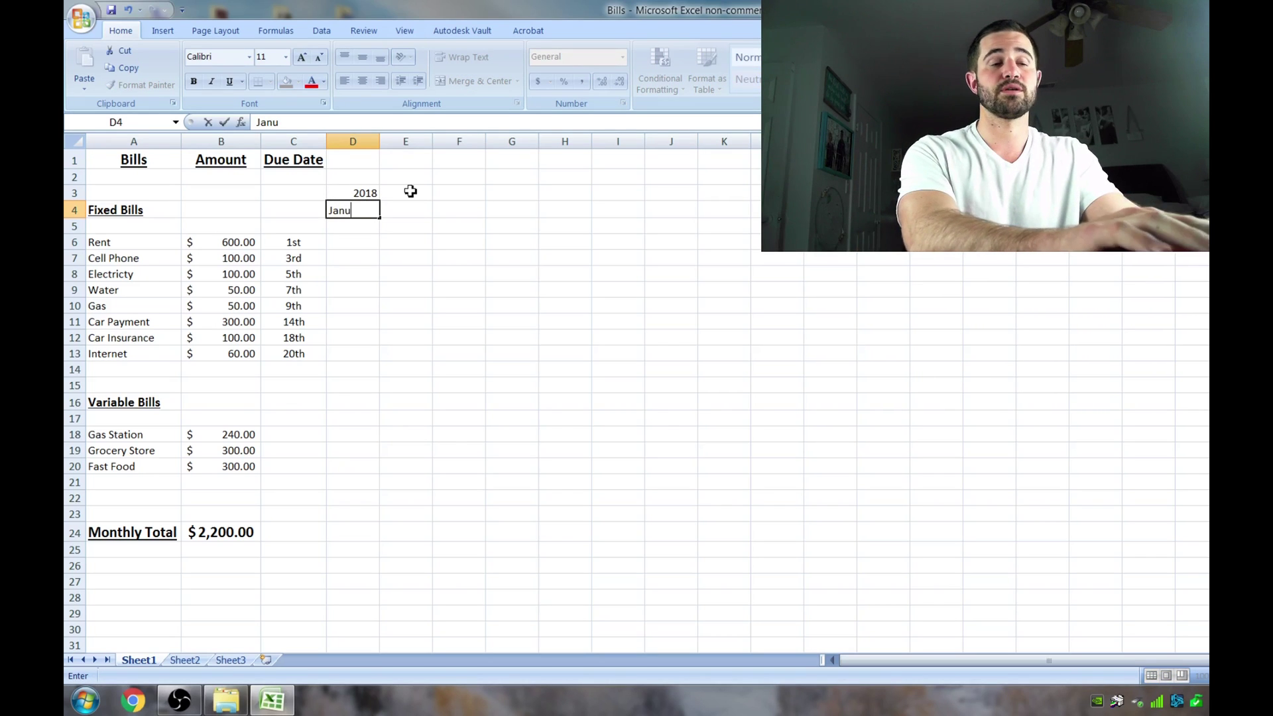
text(ary)
key(Tab)
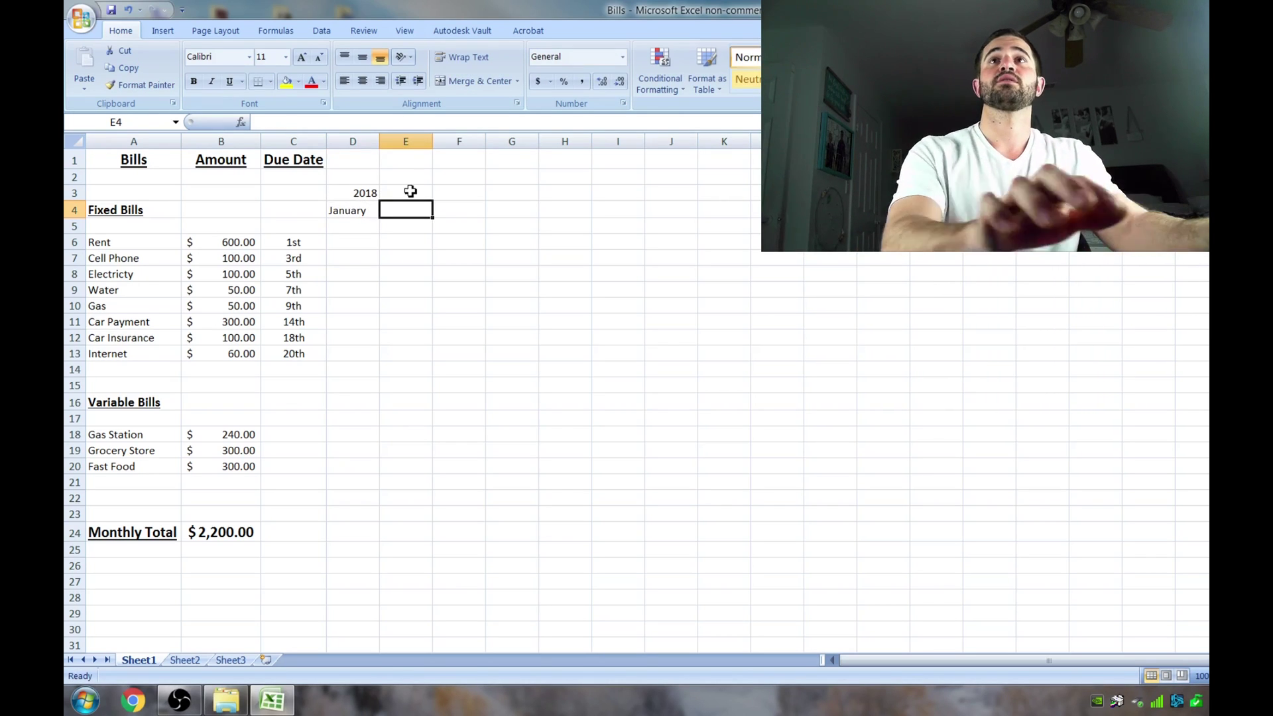
click(360, 209)
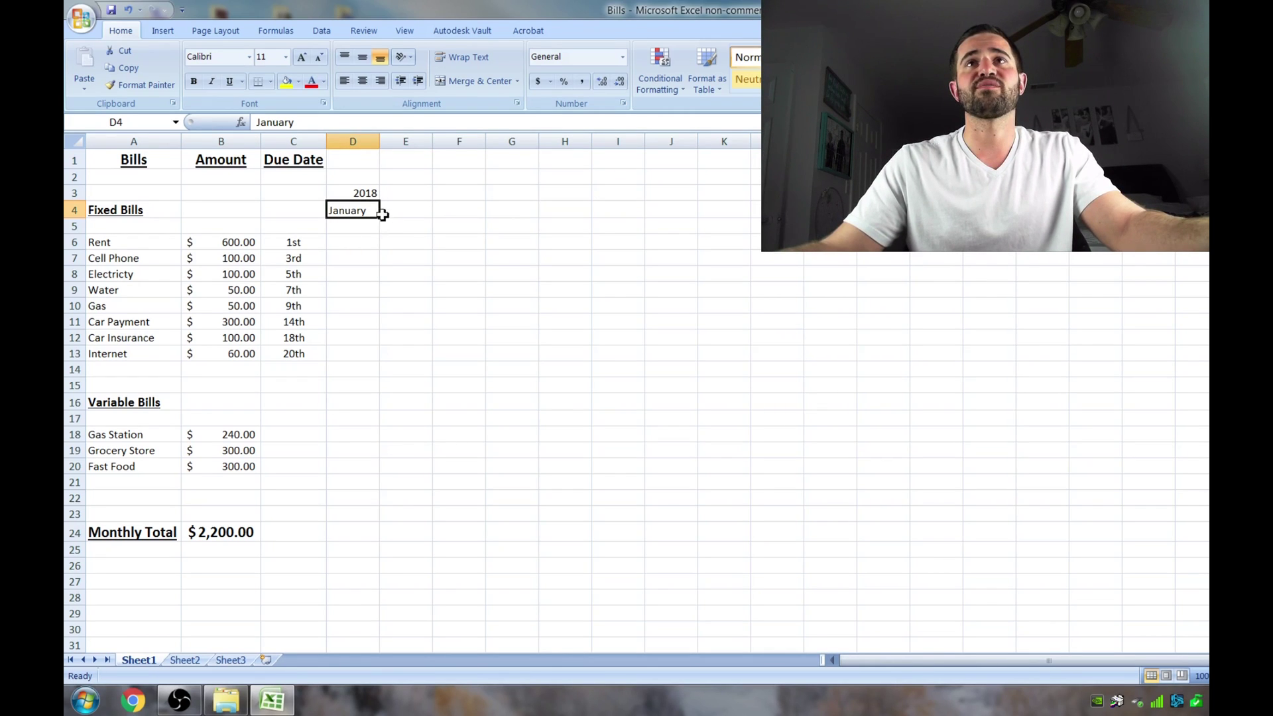
drag(380, 218, 936, 215)
click(710, 272)
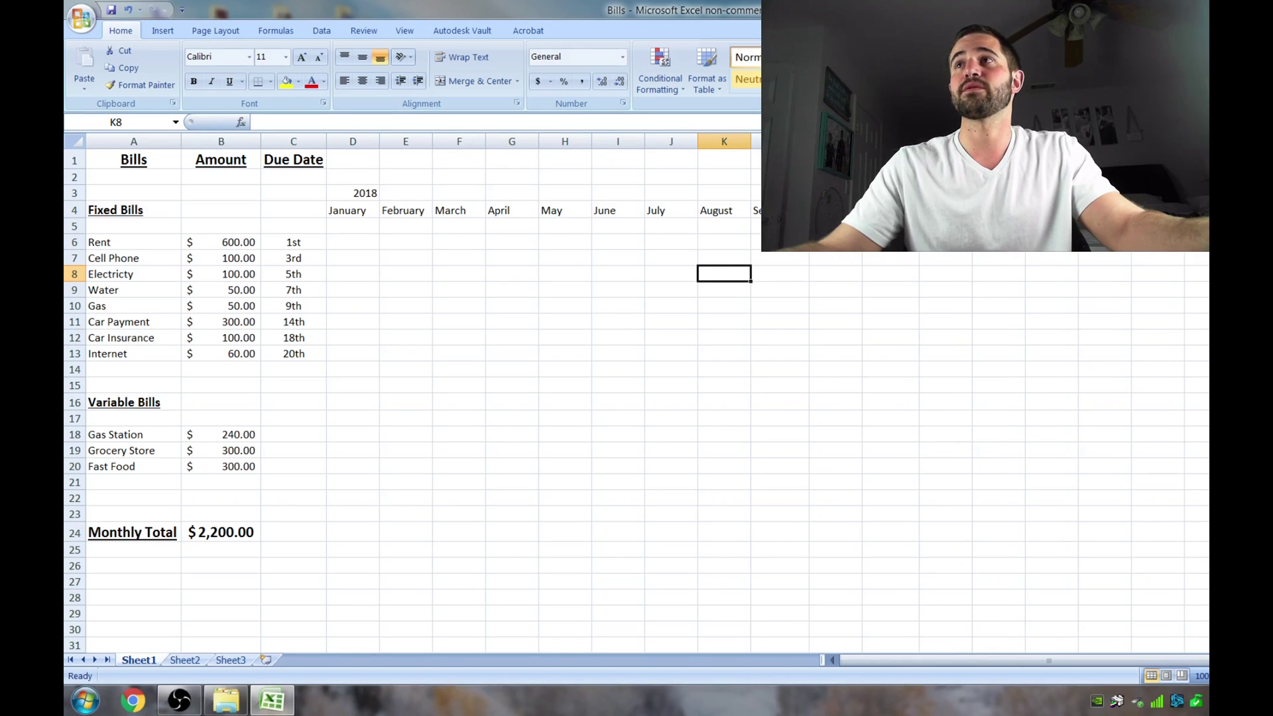
Bold and underline the 2018 and month headings in D3:O4, autofitting column G to April.
click(355, 243)
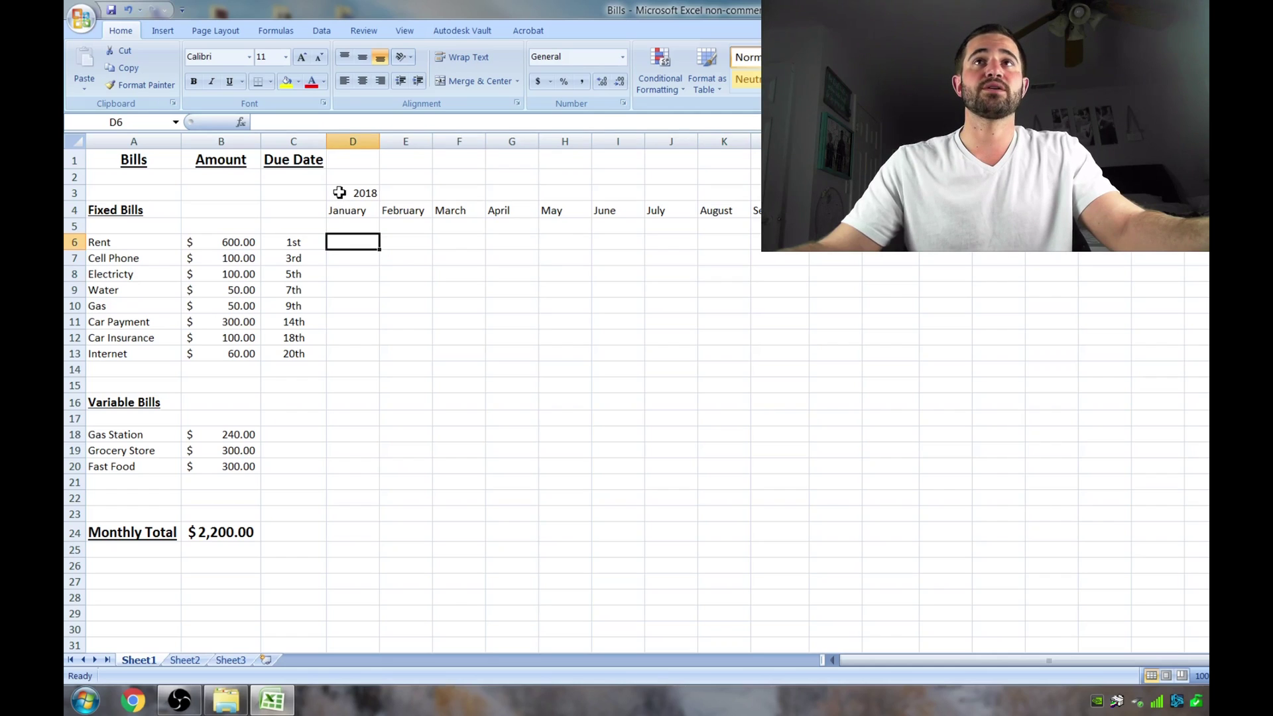
click(340, 191)
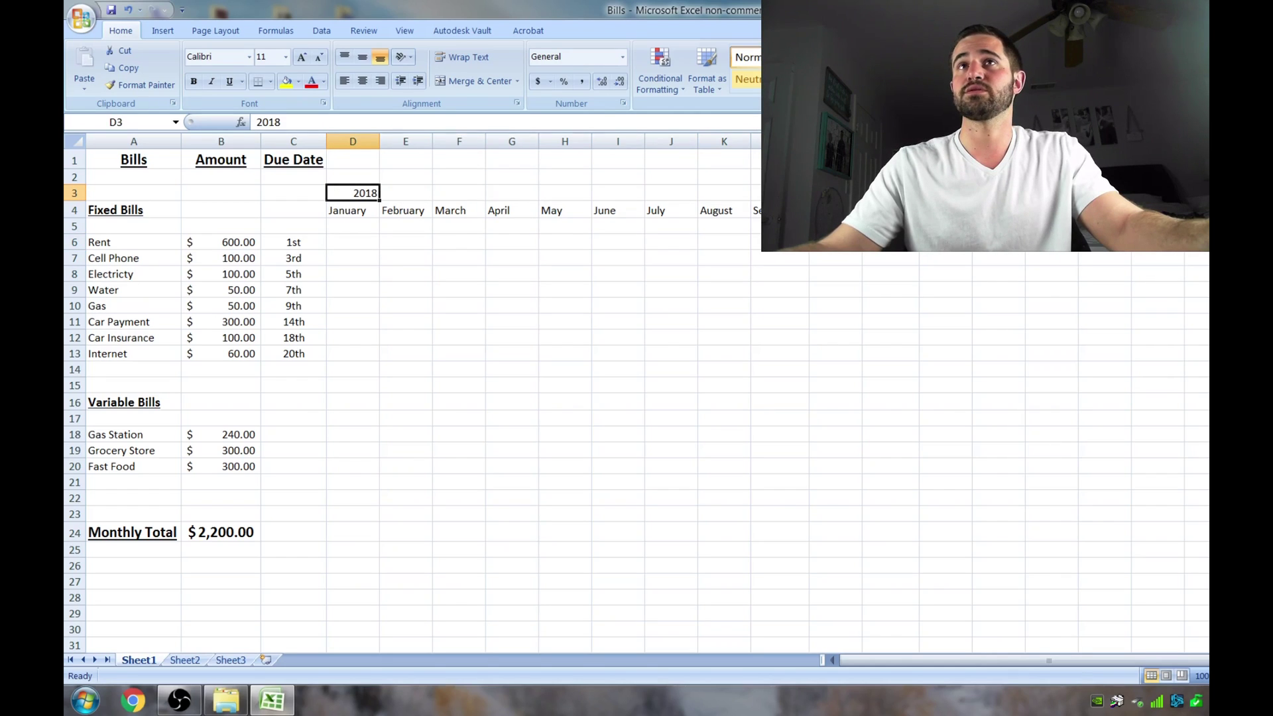
drag(341, 192, 935, 210)
click(193, 81)
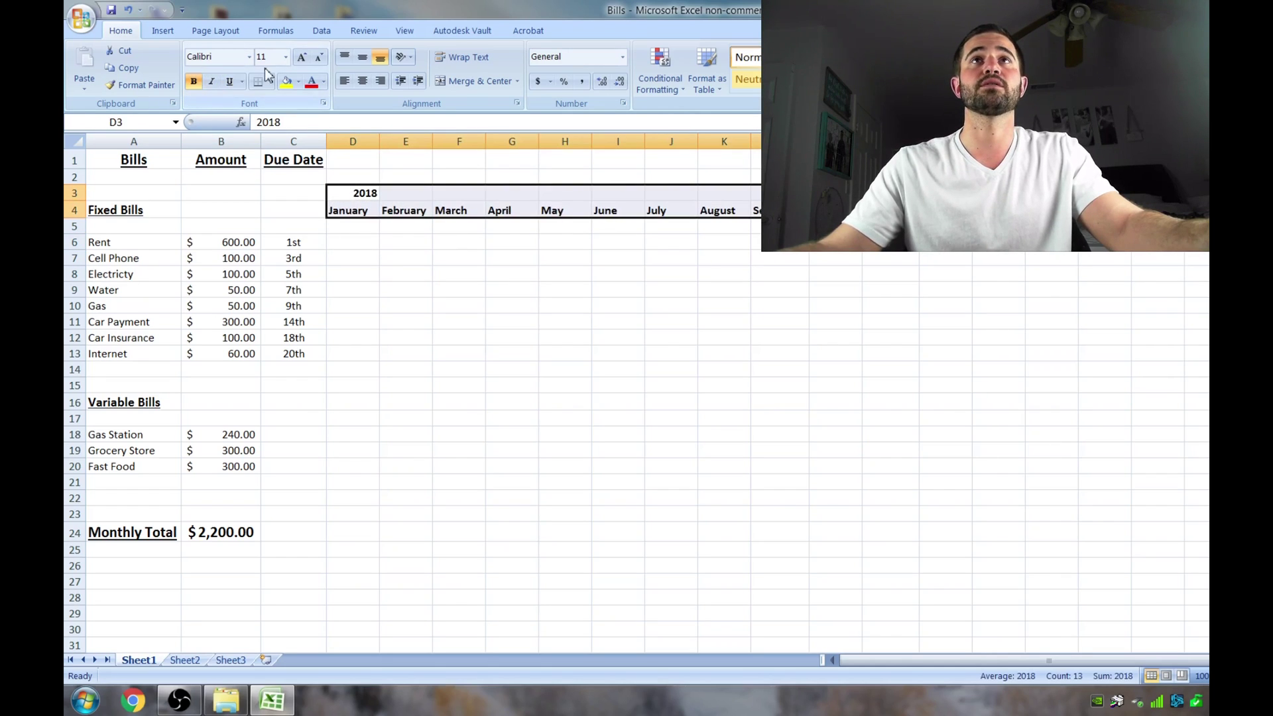
click(229, 80)
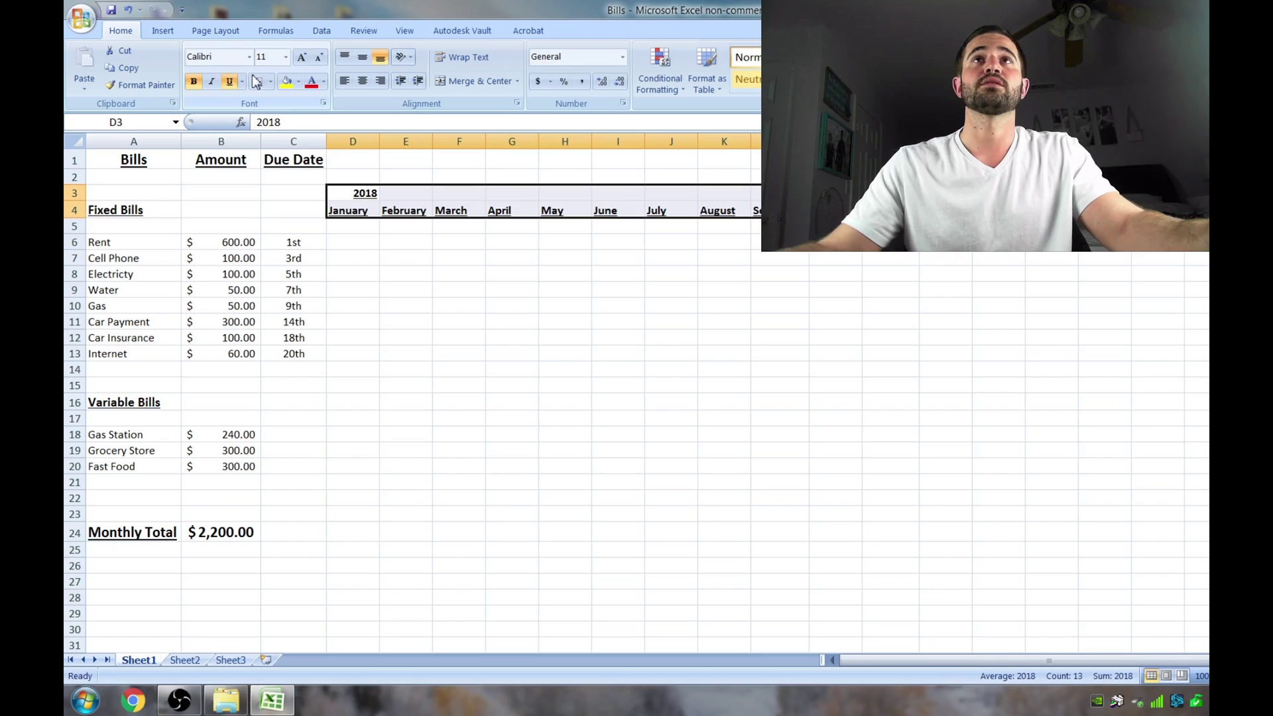
double_click(541, 138)
click(524, 243)
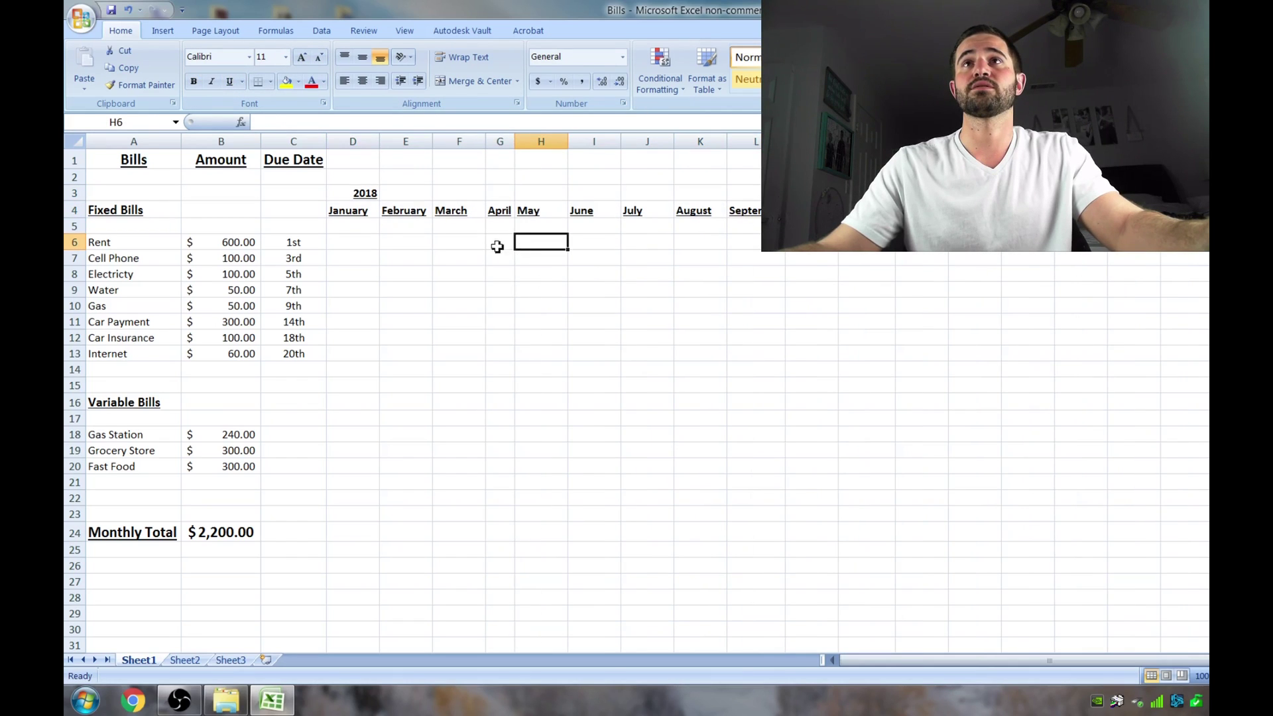
click(340, 242)
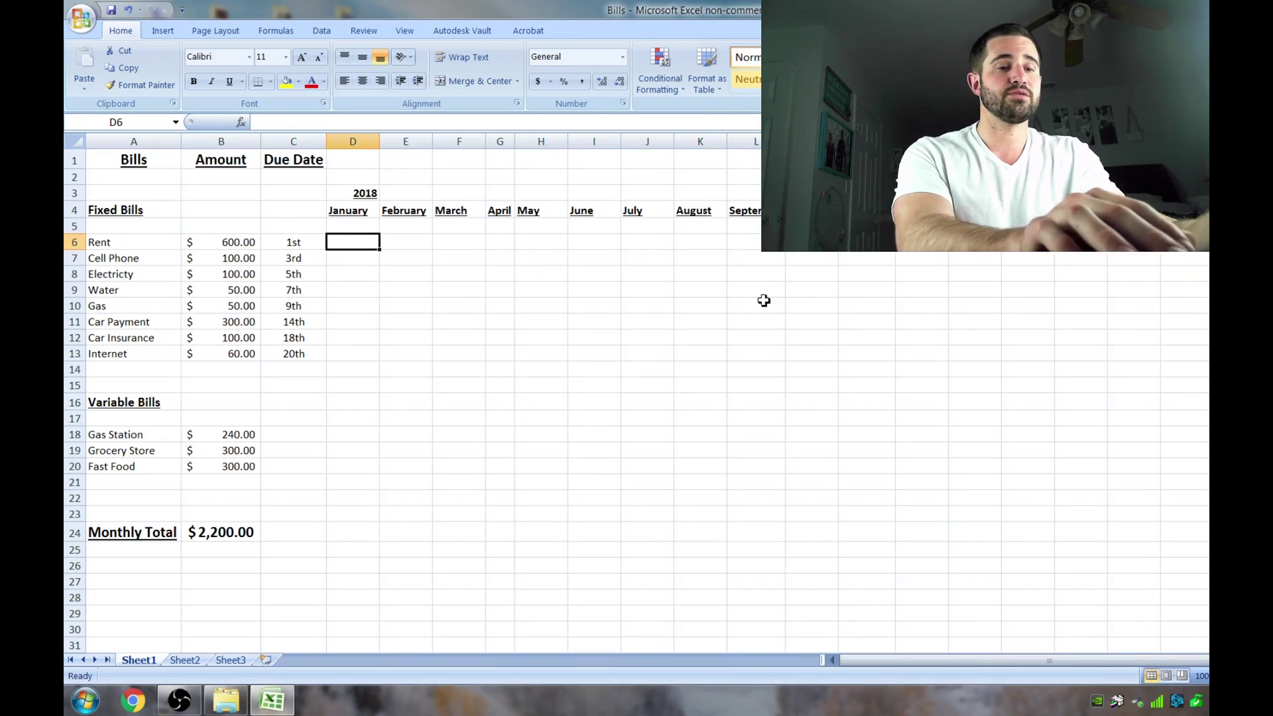
Enter Paid in D6:D11 for Rent, Cell Phone, Electricity, Water, Gas and Car Payment.
text(Paid)
key(Return)
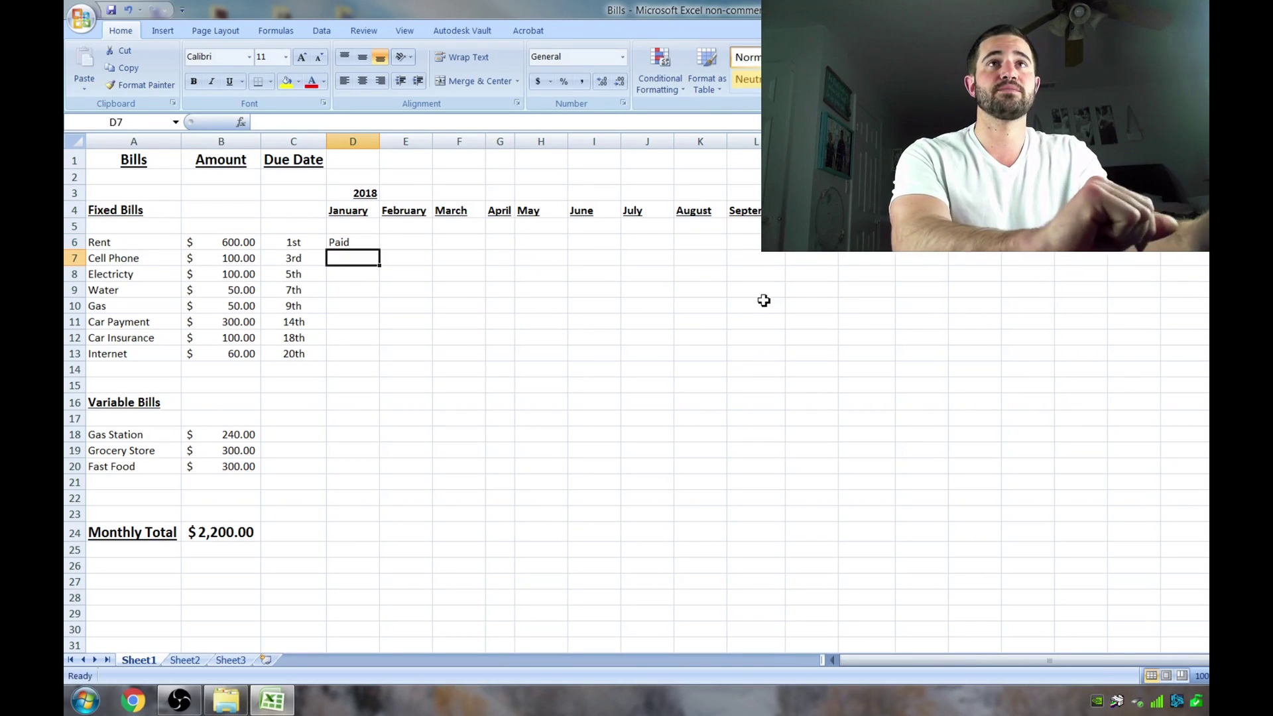
text(Paid)
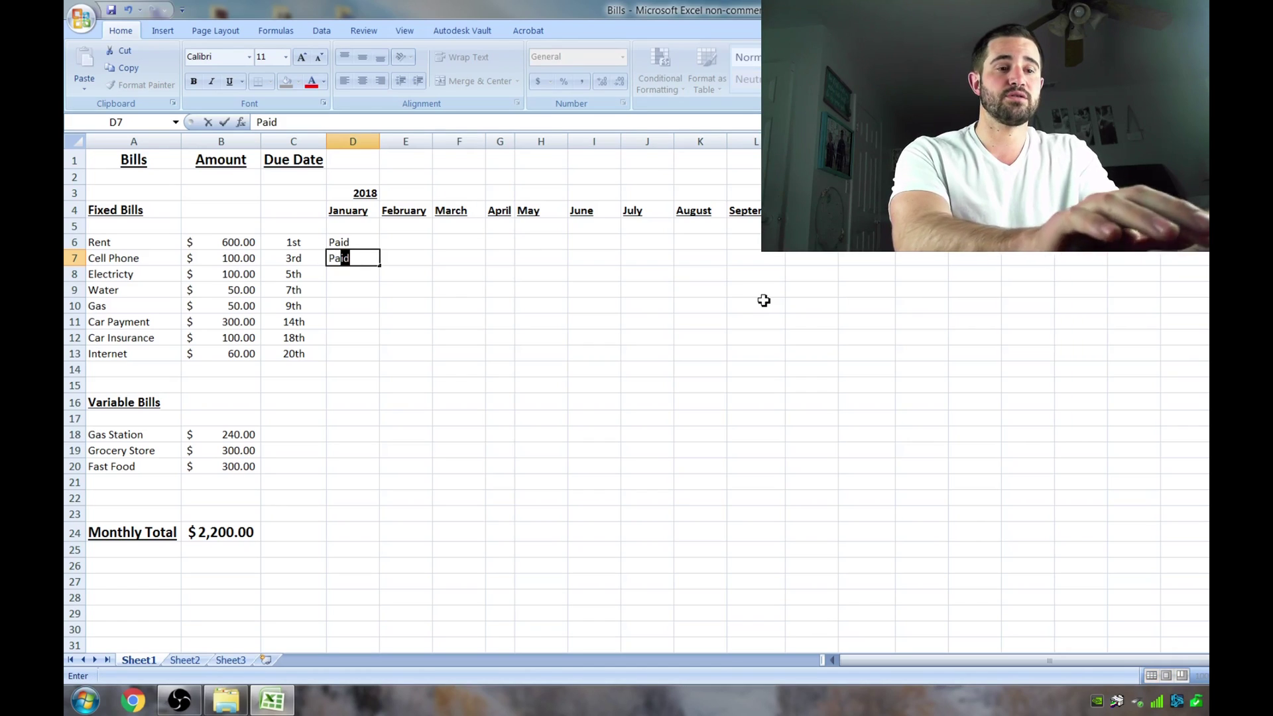
key(Return)
text(Paid)
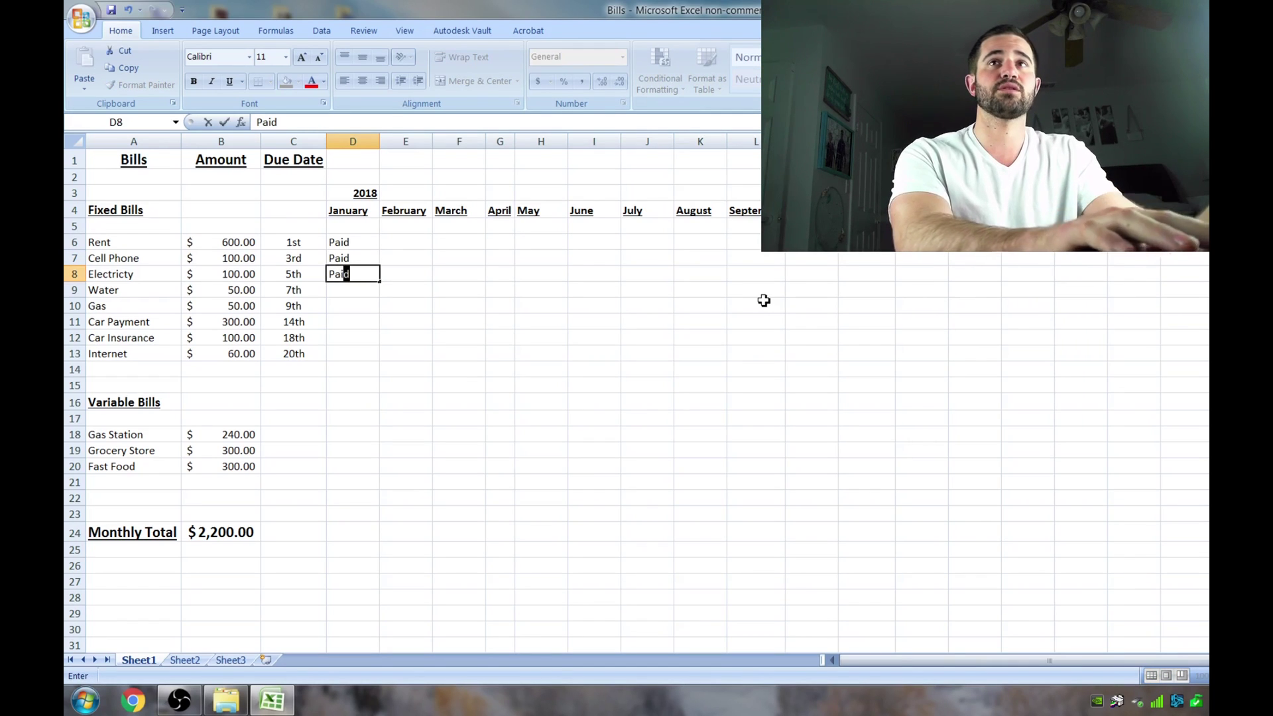
key(Return)
text(Paid)
key(Return)
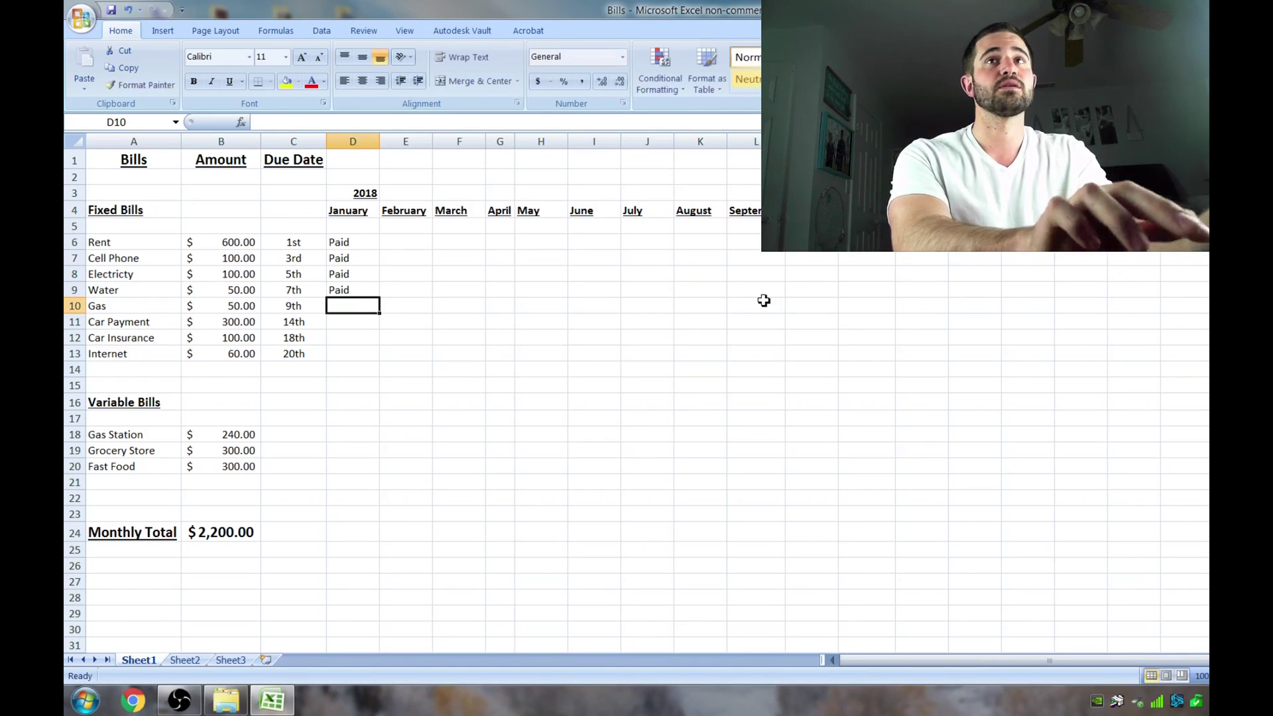
text(Paid)
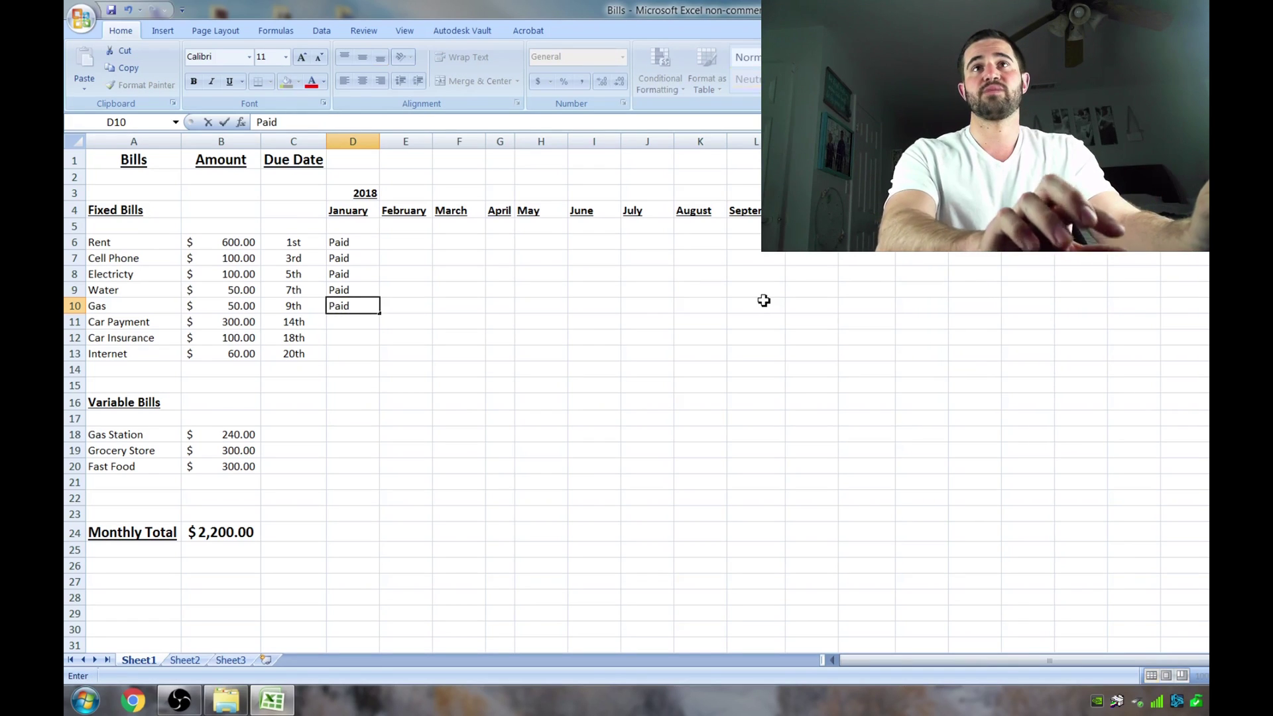
key(Return)
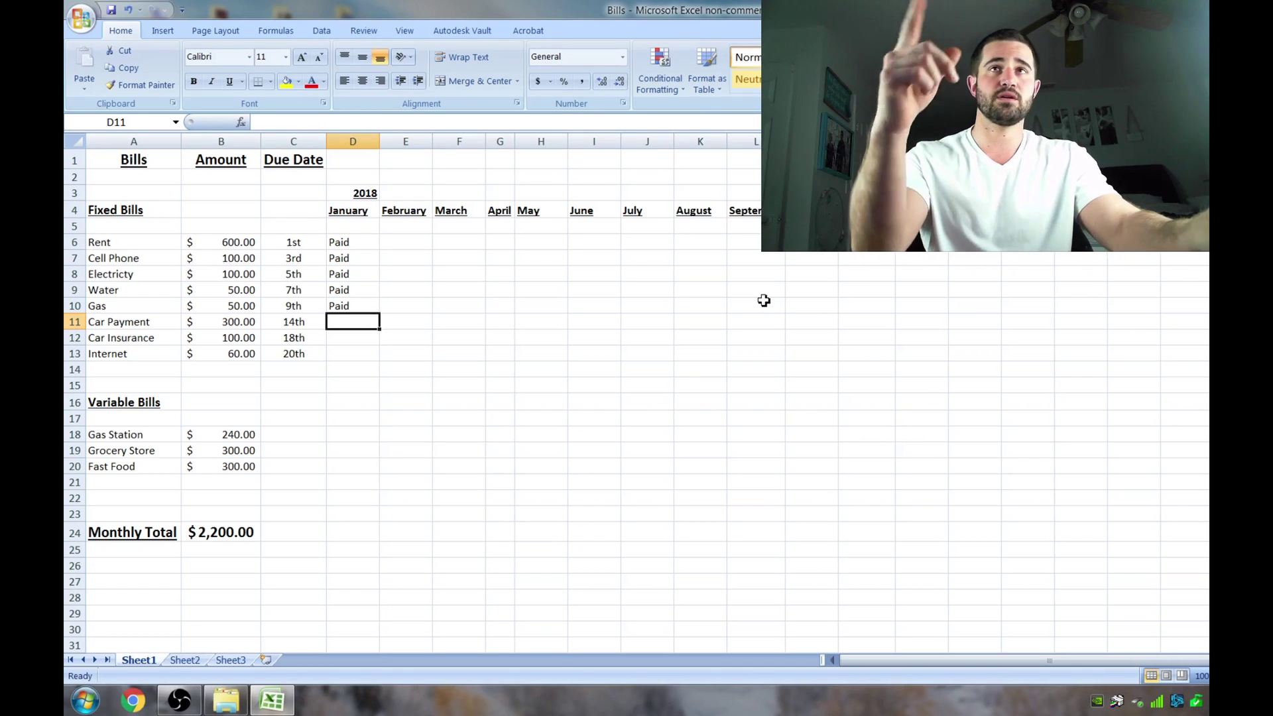
text(Paid)
key(Return)
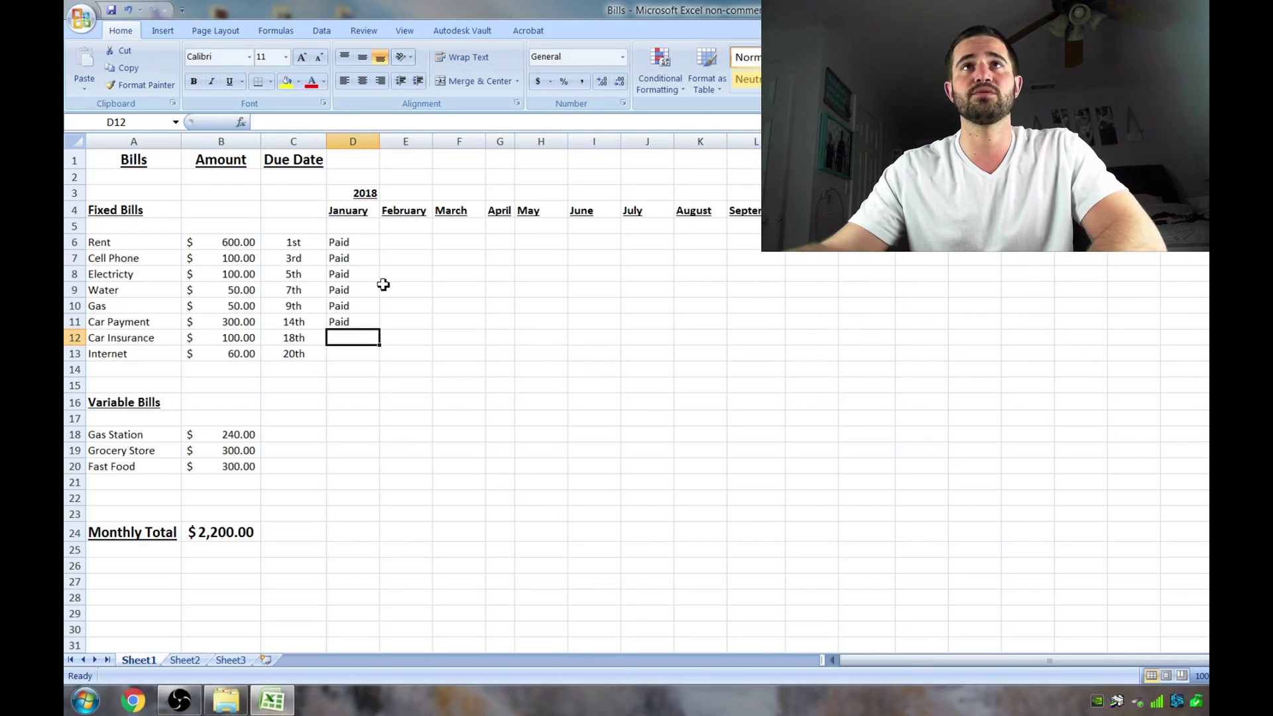
Apply All Borders to the bill list A1:C24, from Bills to Monthly Total.
click(143, 163)
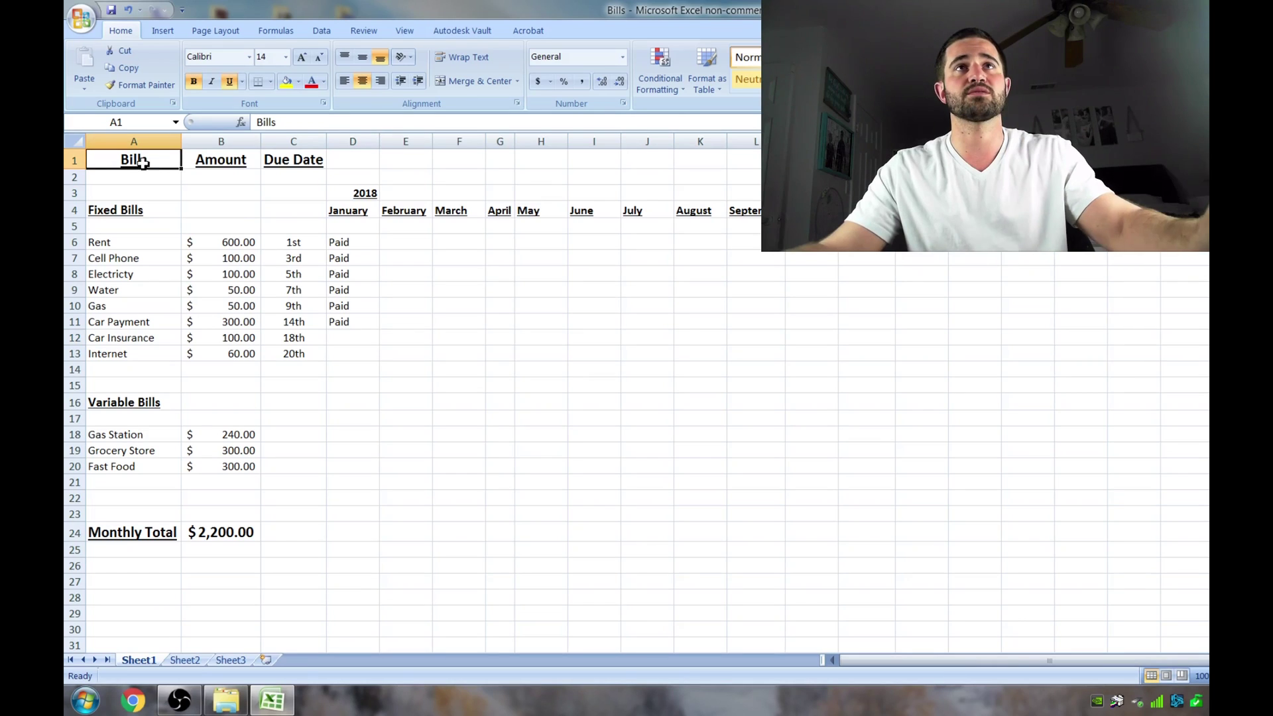
shift+click(312, 534)
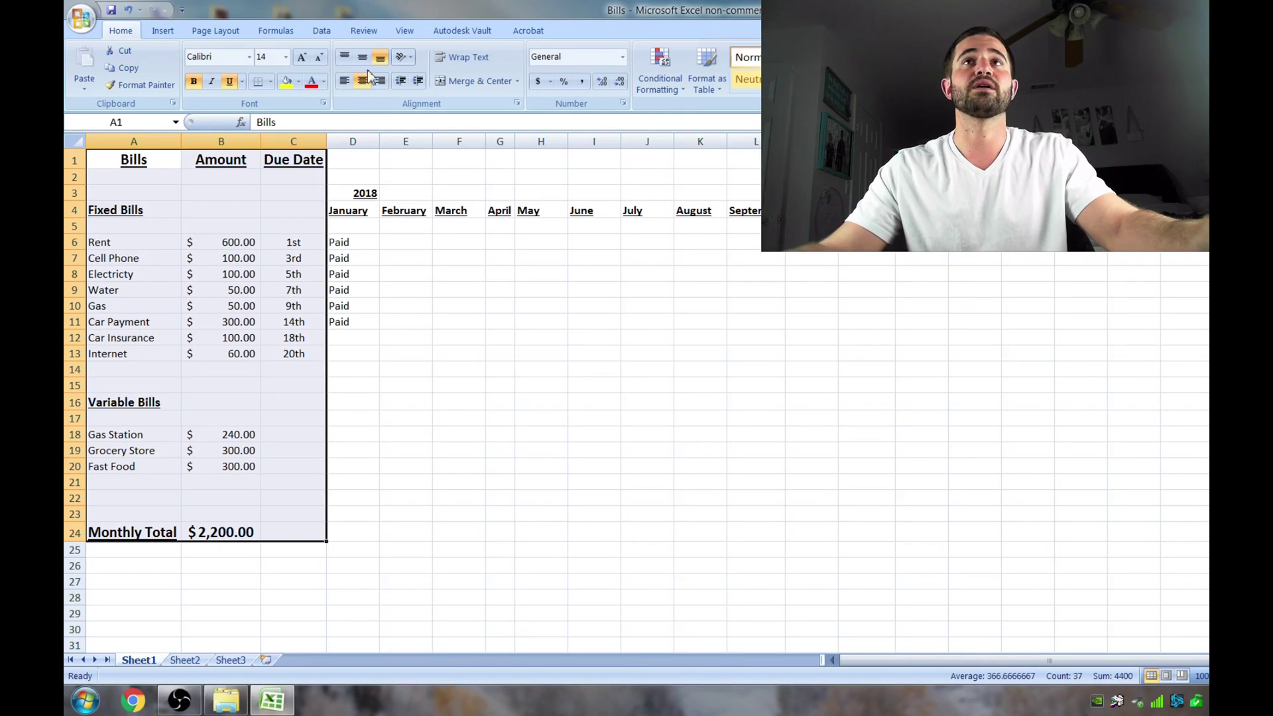
click(270, 82)
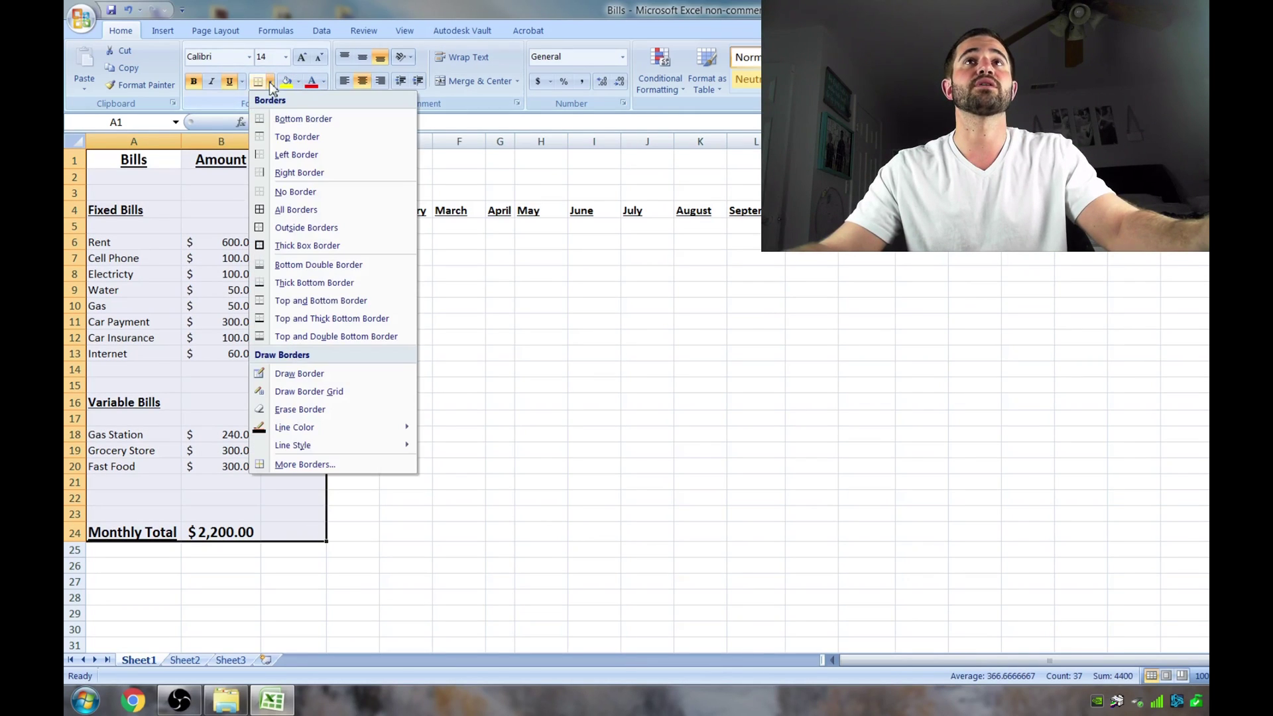
click(296, 209)
click(406, 353)
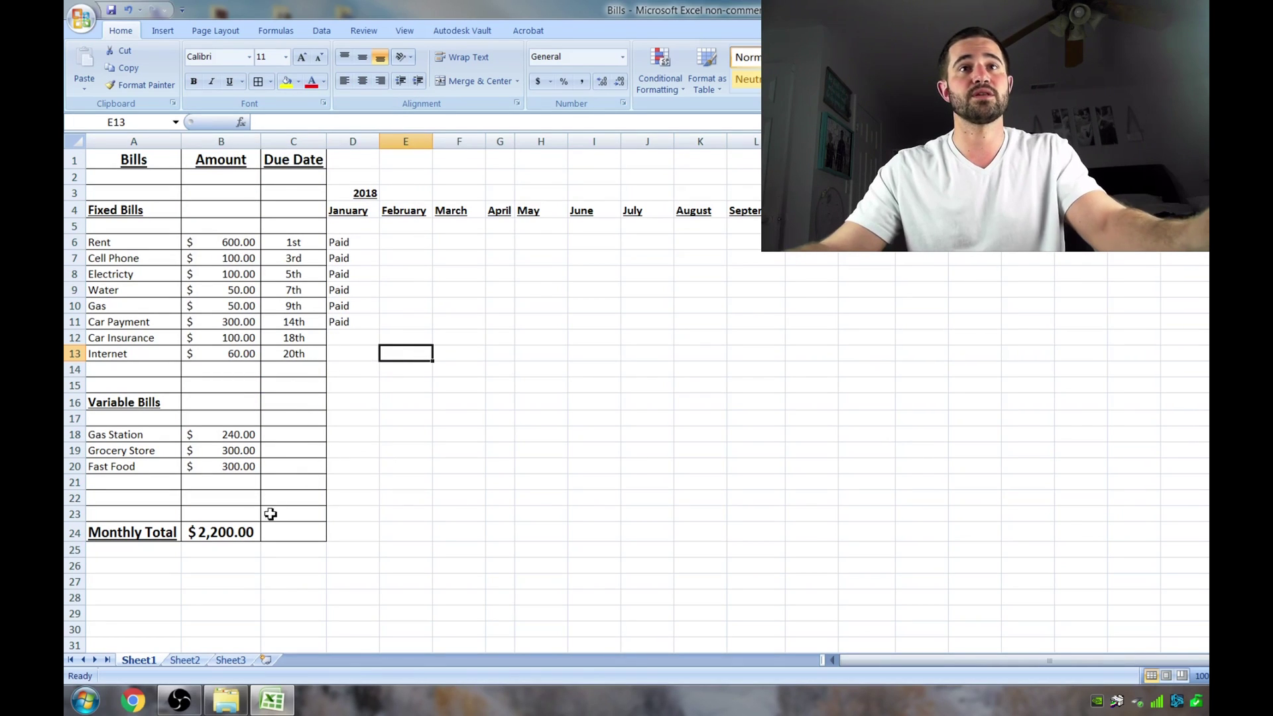
Color the $2,200.00 Monthly Total in B24 red.
click(242, 533)
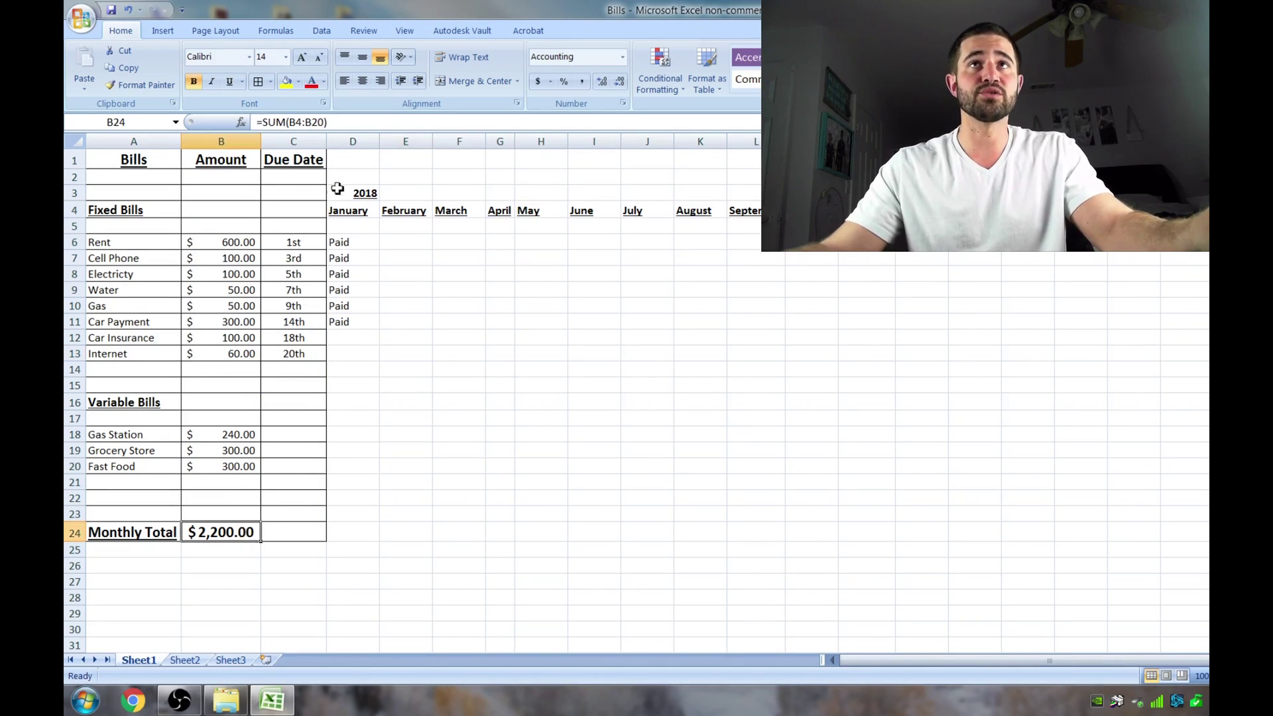
click(311, 83)
click(464, 481)
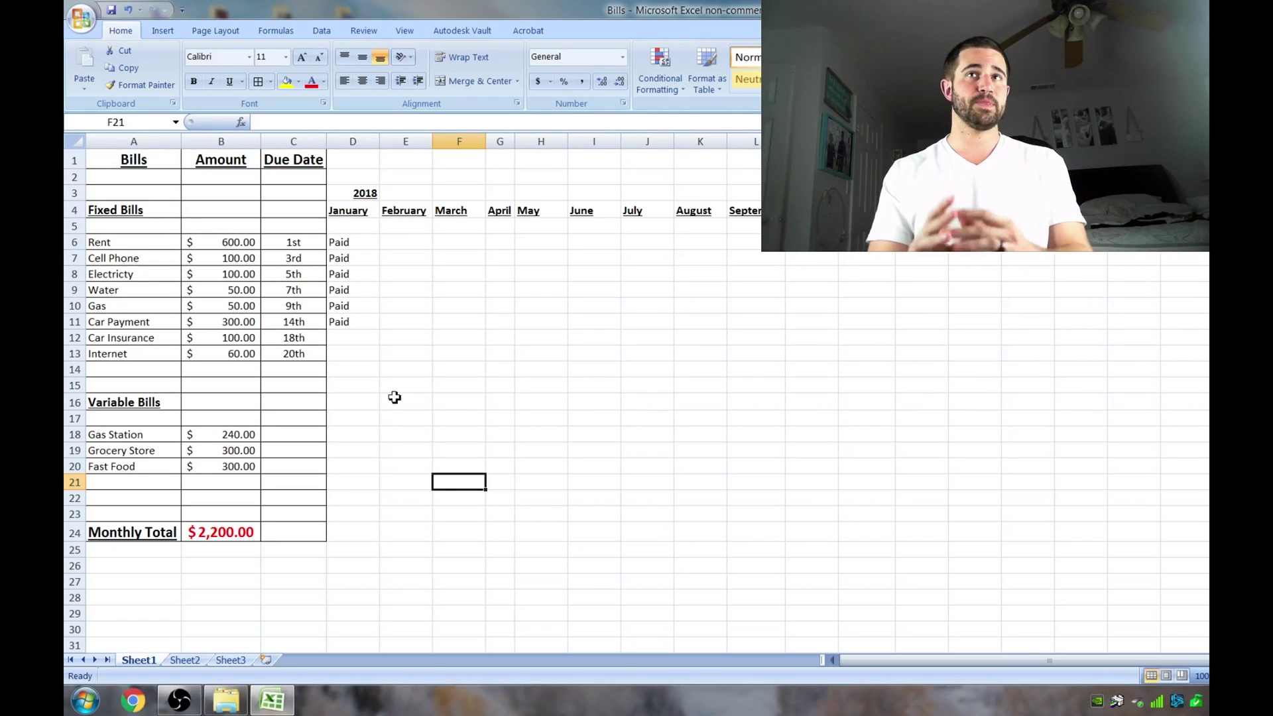
Enter Paid in D12 for Car Insurance's January payment.
click(364, 345)
text(Paid)
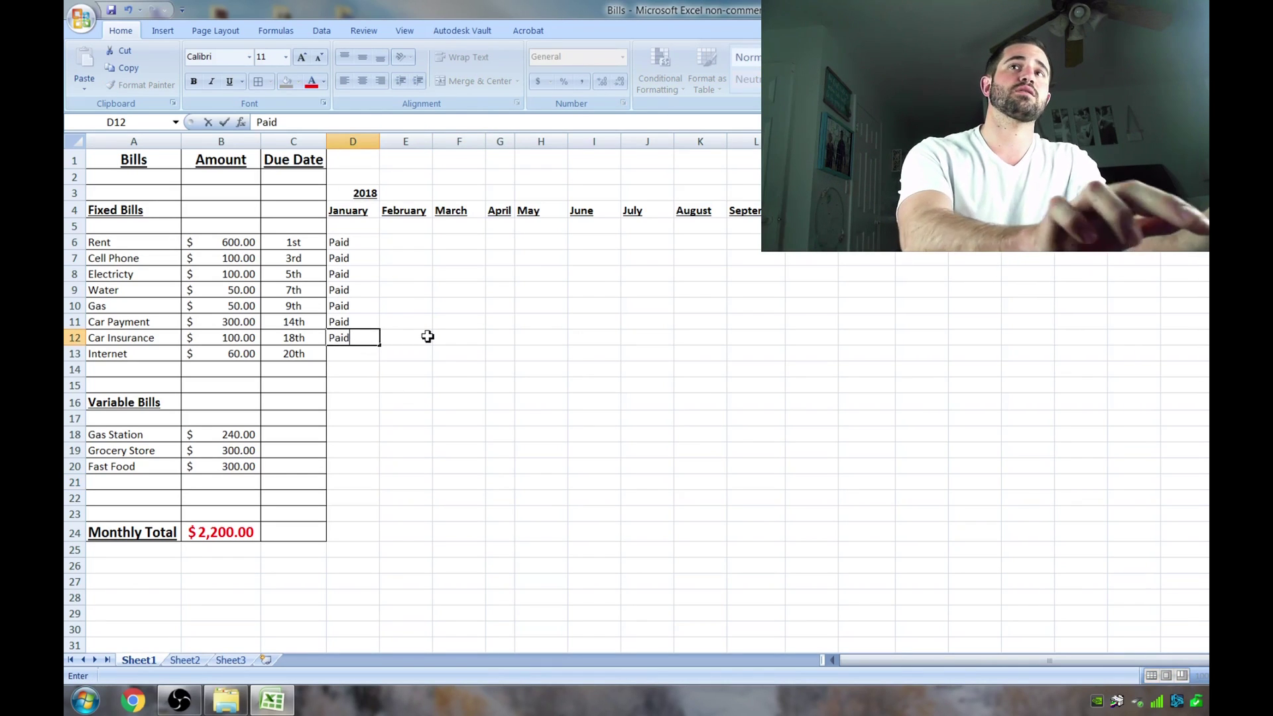
key(Return)
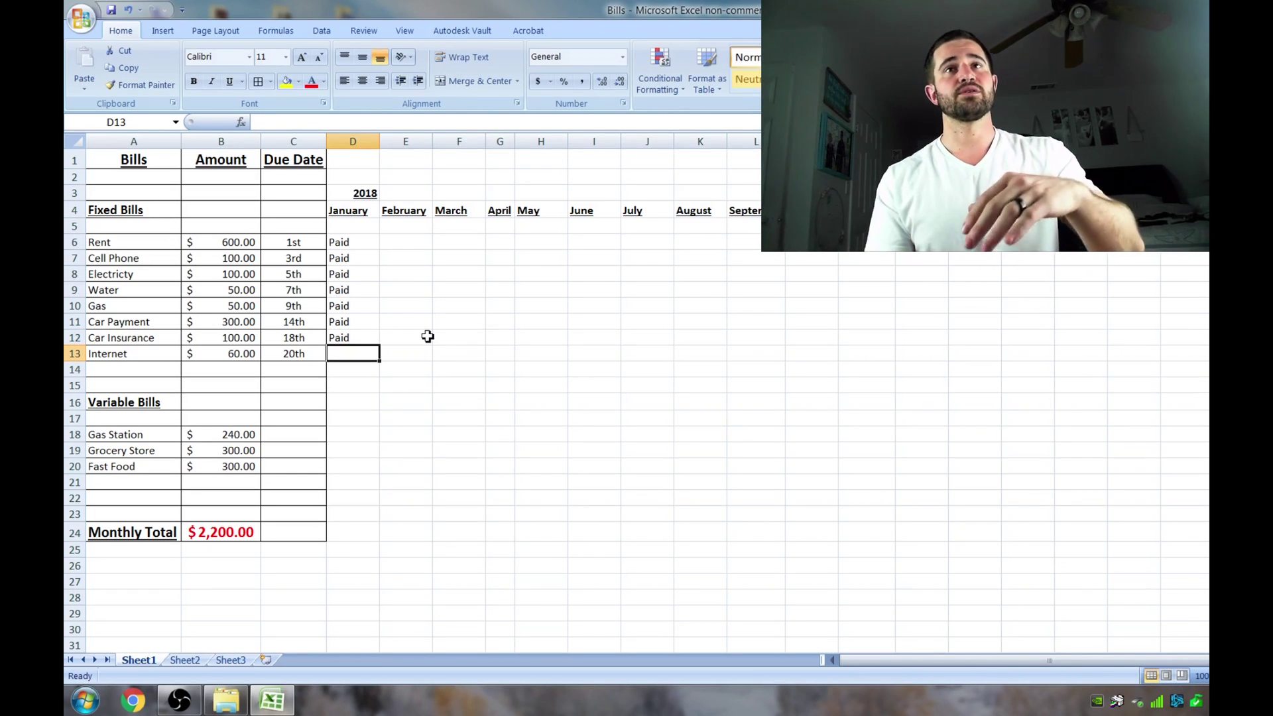